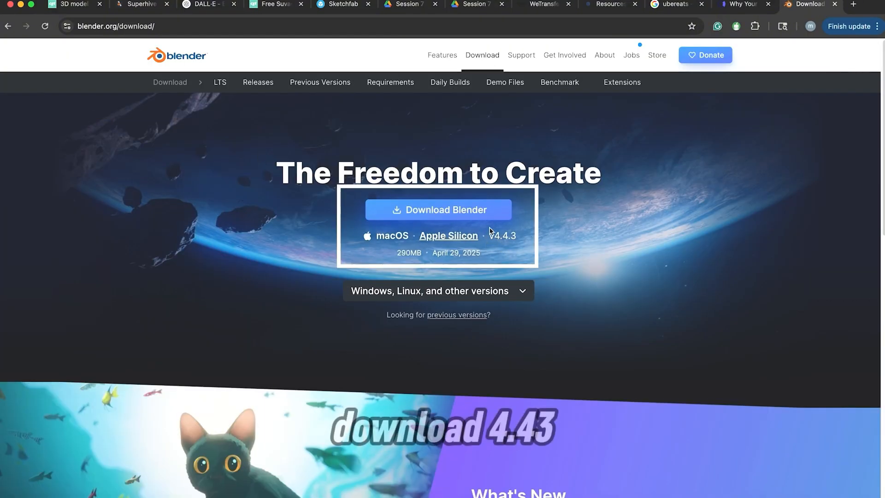
Examine the Blender 4.4.3 download page, including the list of Windows, Linux and other versions
{"action": "left_click", "coordinate": [520, 290]}
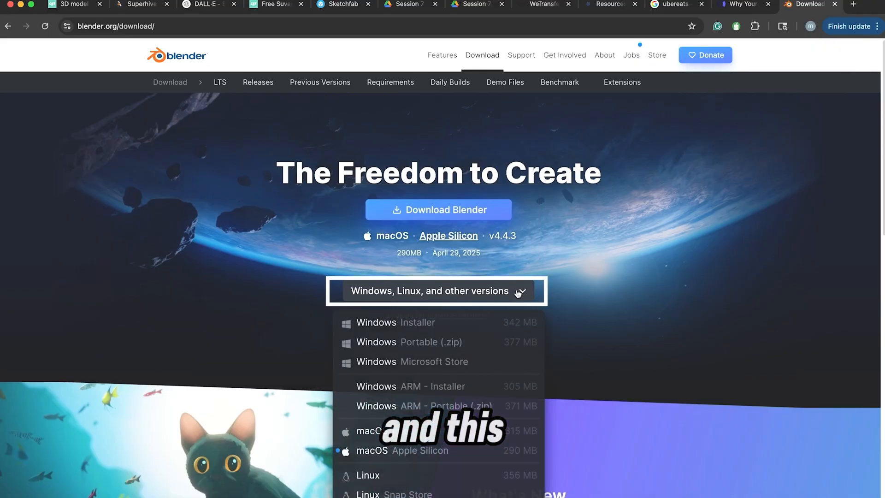
{"action": "scroll", "coordinate": [540, 288], "scroll_direction": "down", "scroll_amount": 2}
{"action": "scroll", "coordinate": [541, 289], "scroll_direction": "down", "scroll_amount": 2}
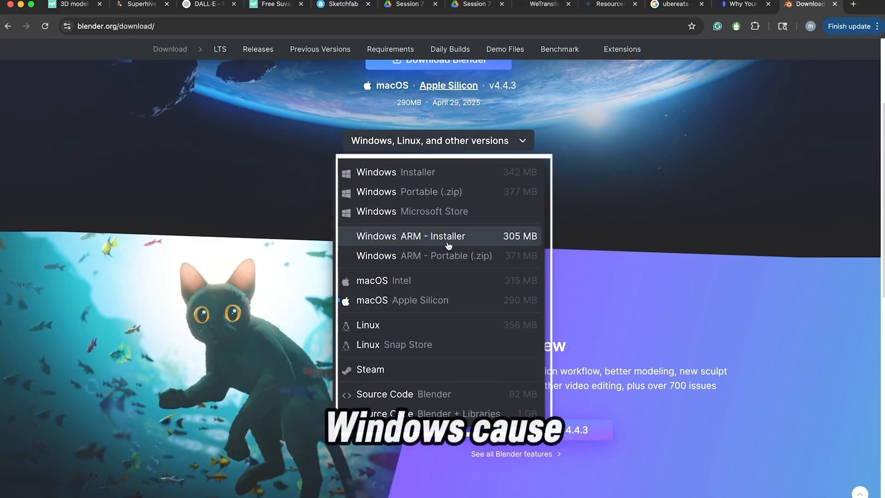
{"action": "scroll", "coordinate": [447, 265], "scroll_direction": "up", "scroll_amount": 3}
{"action": "left_click", "coordinate": [486, 282]}
{"action": "scroll", "coordinate": [489, 277], "scroll_direction": "down", "scroll_amount": 6}
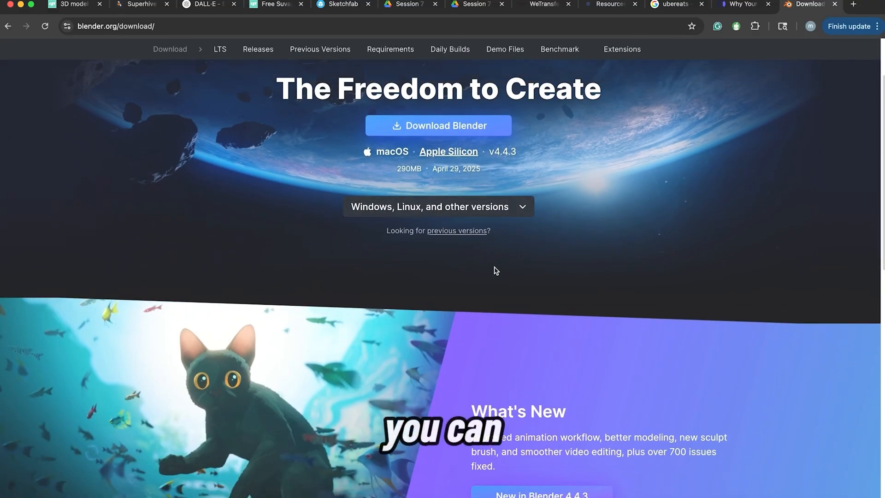
{"action": "scroll", "coordinate": [494, 262], "scroll_direction": "up", "scroll_amount": 6}
{"action": "scroll", "coordinate": [494, 262], "scroll_direction": "down", "scroll_amount": 10}
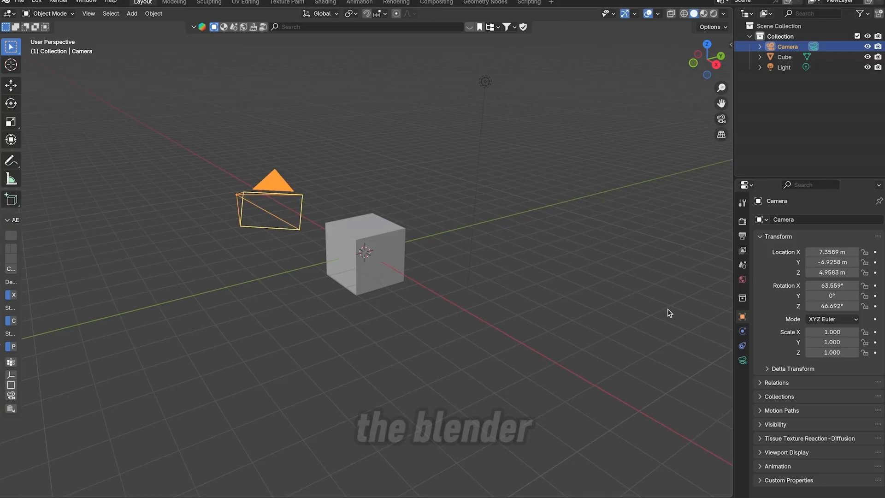
Switch to Blender and select the default scene's cube, light and camera one at a time, ending with the cube
{"action": "left_click", "coordinate": [585, 265]}
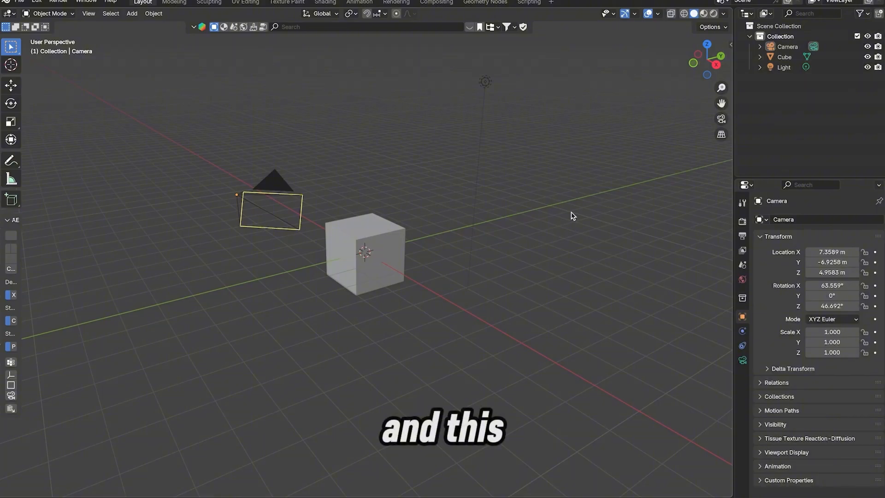
{"action": "left_click", "coordinate": [378, 276]}
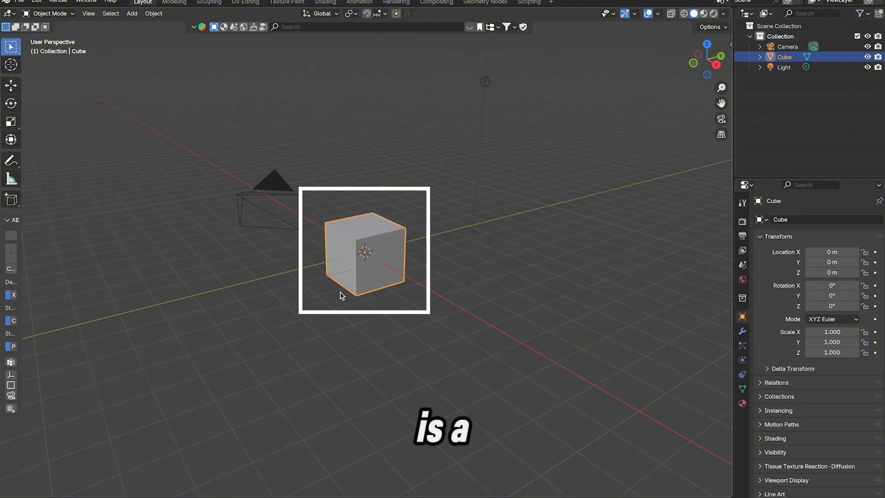
{"action": "left_click", "coordinate": [483, 83]}
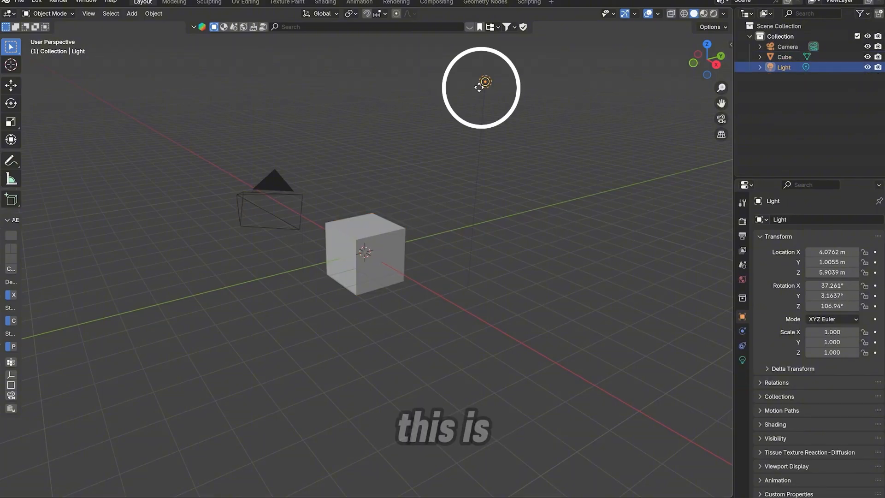
{"action": "left_click", "coordinate": [278, 195]}
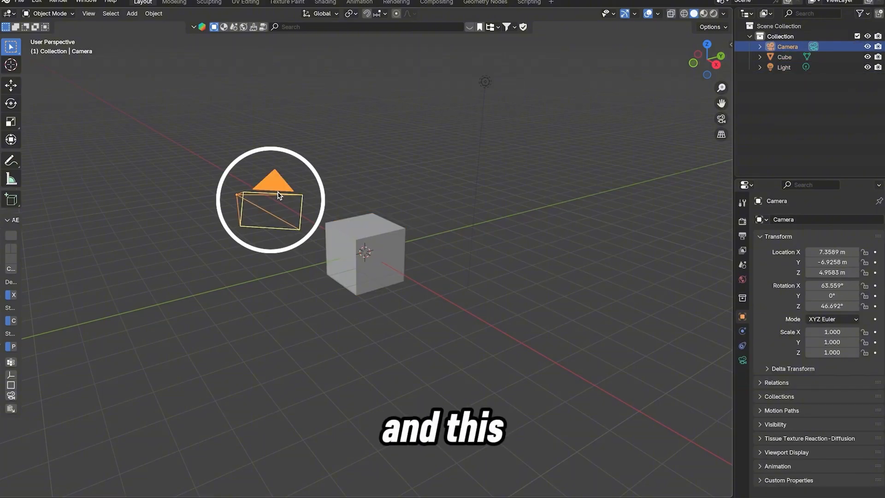
{"action": "left_click", "coordinate": [522, 279]}
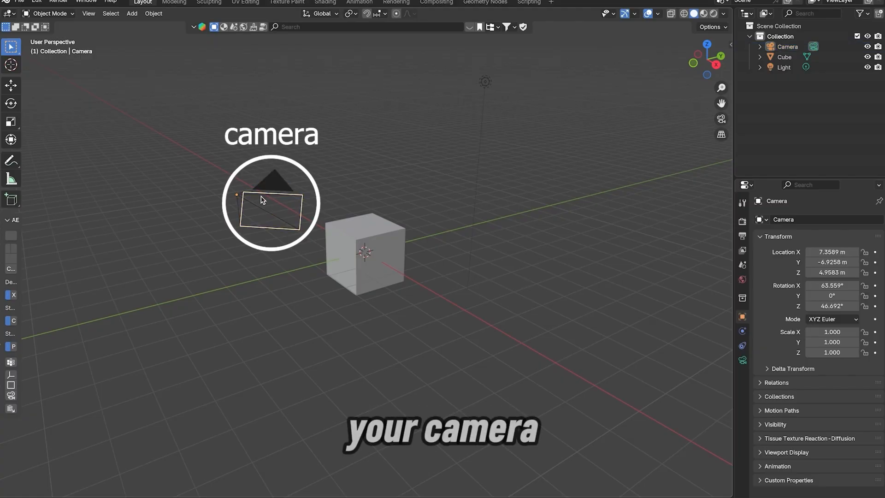
{"action": "left_click", "coordinate": [381, 276]}
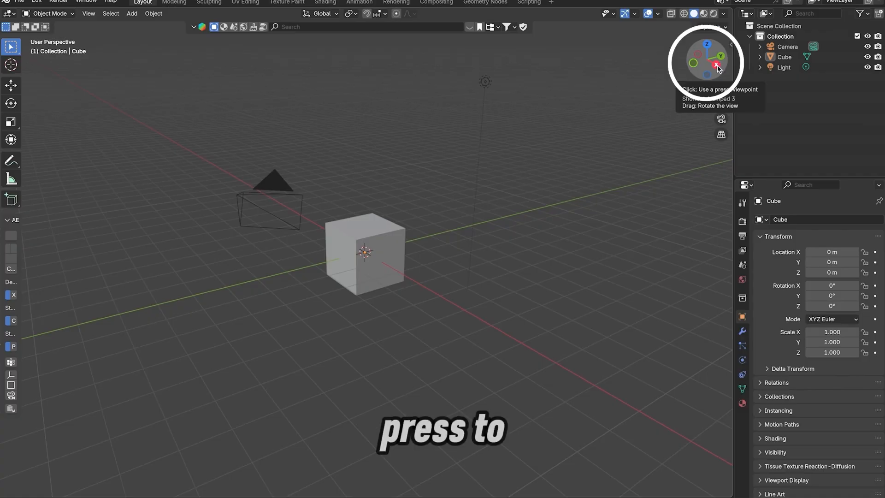
Orbit the scene slightly and select the cube, the light, the cube again and finally the camera
{"action": "left_click_drag", "start_coordinate": [721, 57], "coordinate": [572, 94]}
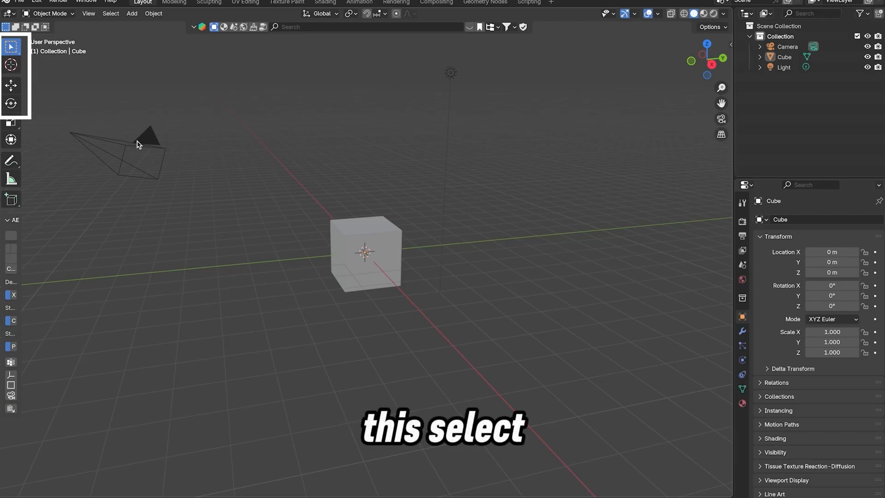
{"action": "left_click", "coordinate": [375, 251]}
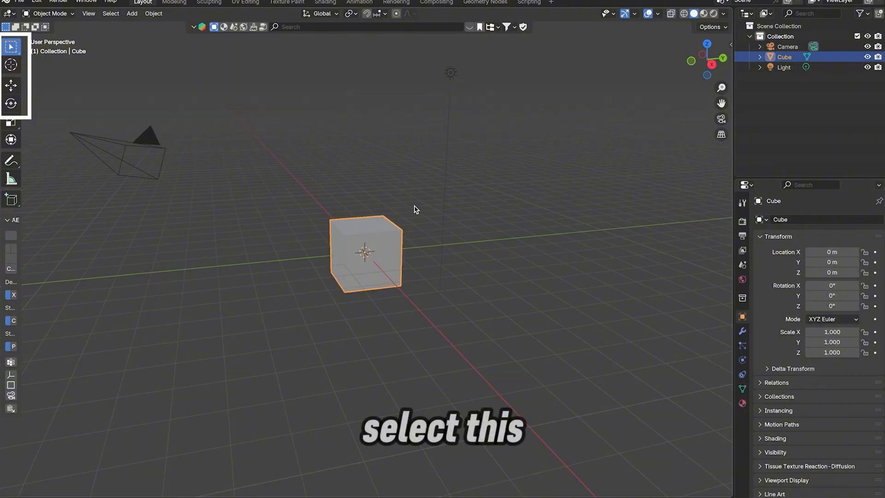
{"action": "left_click", "coordinate": [450, 73]}
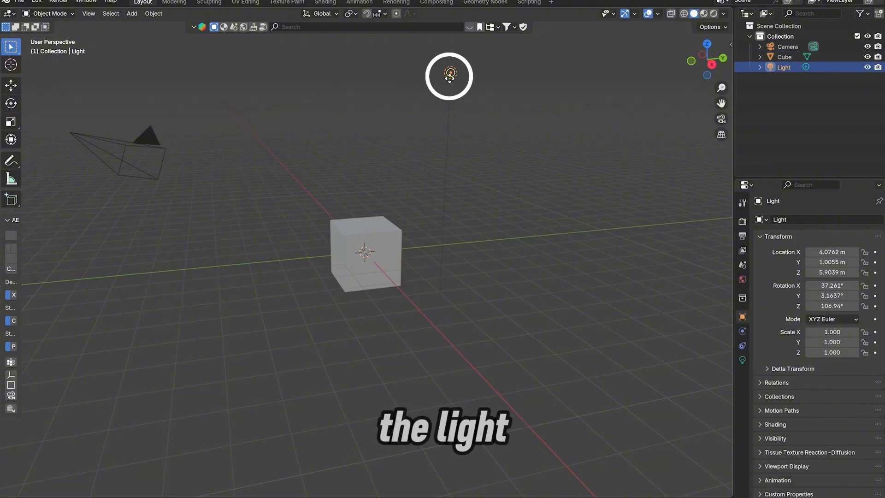
{"action": "left_click", "coordinate": [377, 244]}
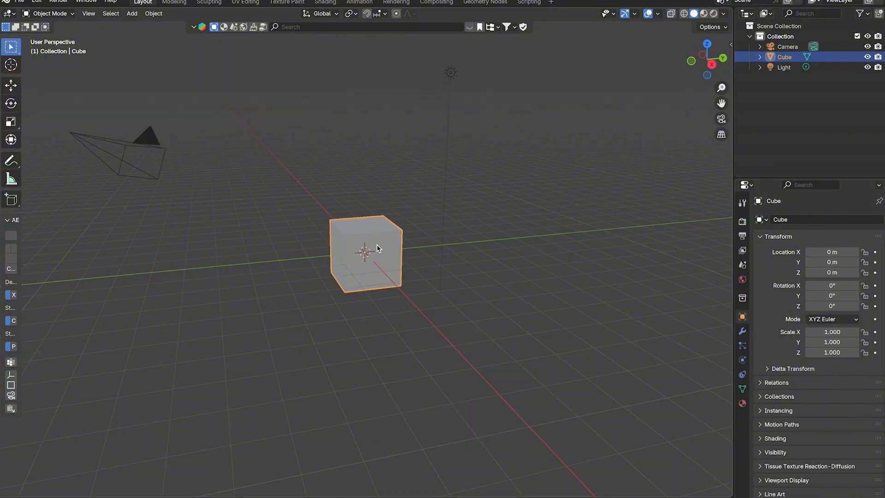
{"action": "left_click", "coordinate": [154, 139]}
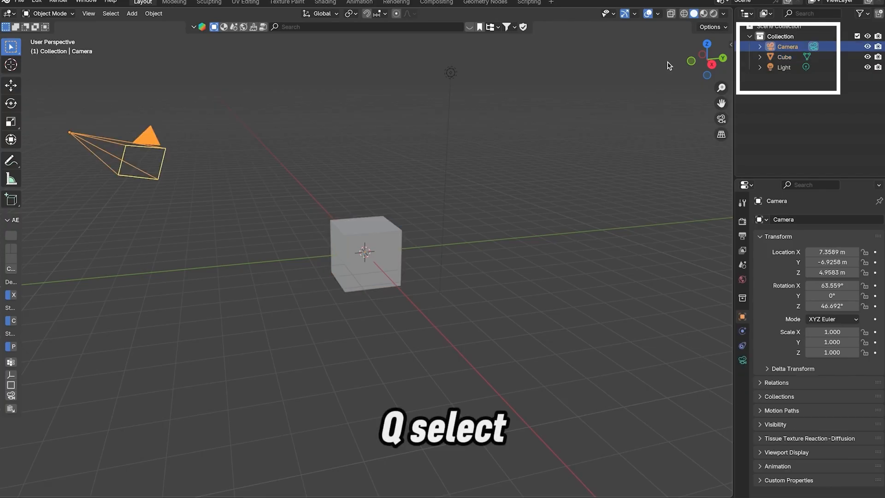
Activate the Cursor, Move, Rotate and Scale tools one after another with the camera selected
{"action": "left_click", "coordinate": [11, 65]}
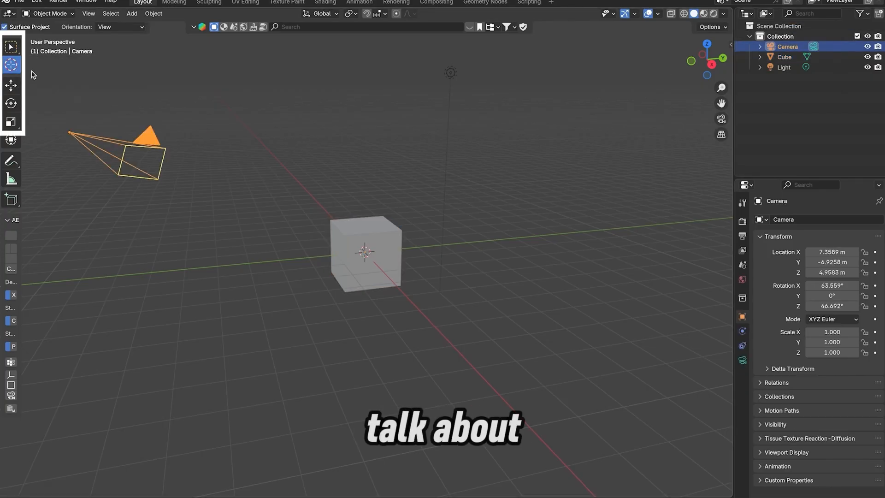
{"action": "left_click", "coordinate": [11, 86]}
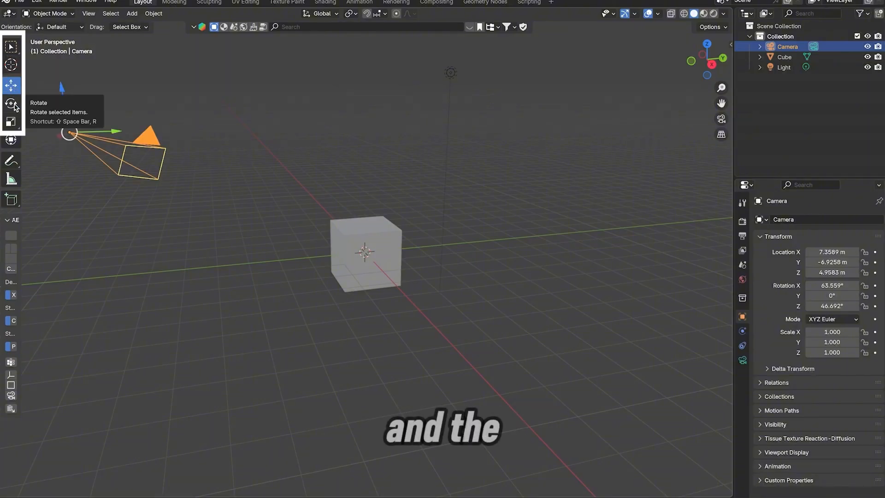
{"action": "left_click", "coordinate": [15, 105]}
{"action": "left_click", "coordinate": [13, 120]}
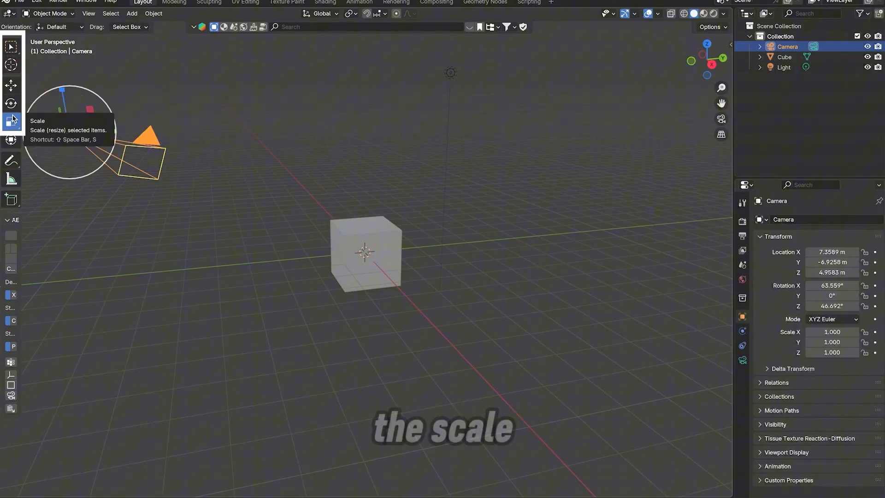
Use the Move tool to shift the cube to about X -1.89 m, Y 0.25 m and Z 2.44 m
{"action": "left_click", "coordinate": [11, 86]}
{"action": "left_click", "coordinate": [243, 99]}
{"action": "left_click", "coordinate": [374, 248]}
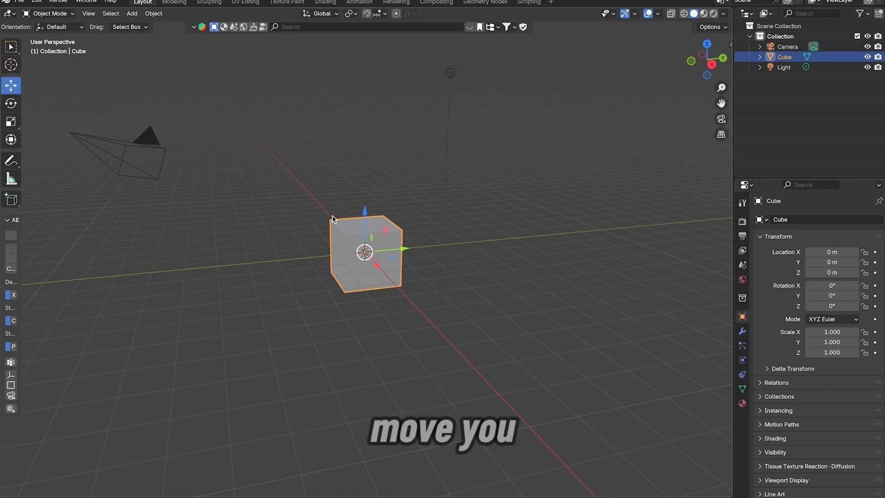
{"action": "left_click_drag", "start_coordinate": [403, 255], "coordinate": [417, 277]}
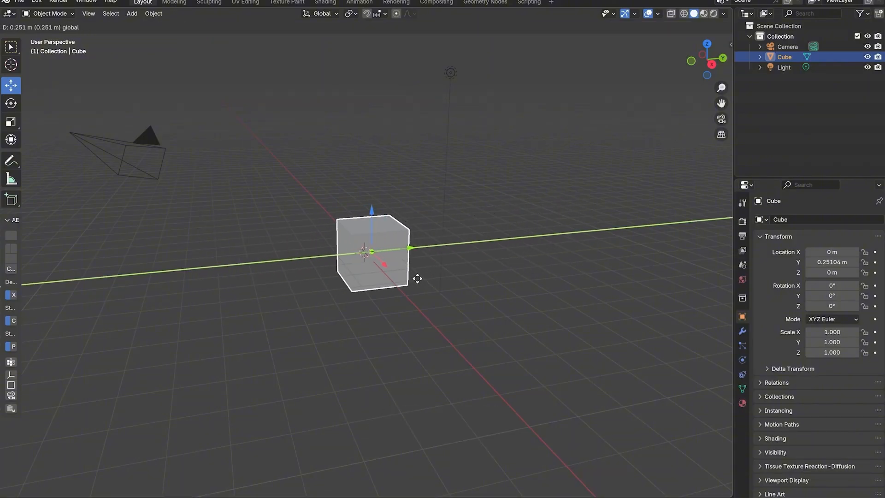
{"action": "left_click_drag", "start_coordinate": [374, 217], "coordinate": [343, 212]}
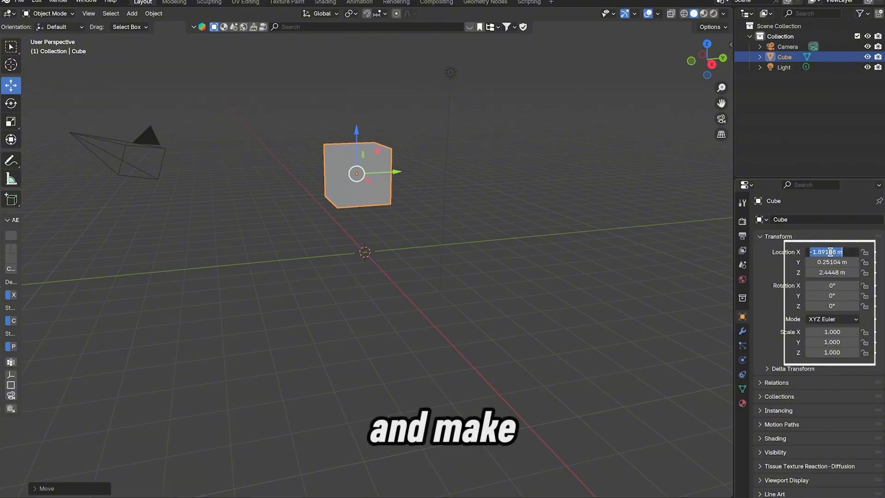
Set the cube's X, Y and Z location values to 0 m
{"action": "key", "text": "Return"}
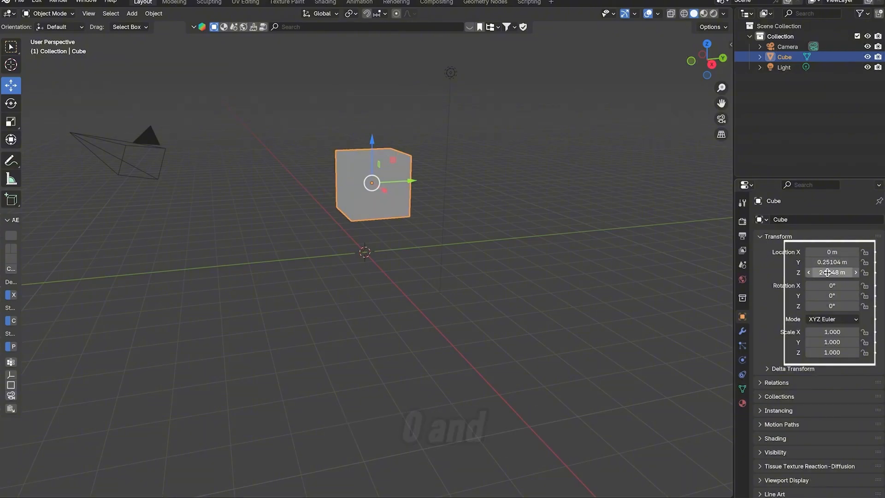
{"action": "left_click", "coordinate": [828, 264]}
{"action": "type", "text": "0"}
{"action": "key", "text": "Return"}
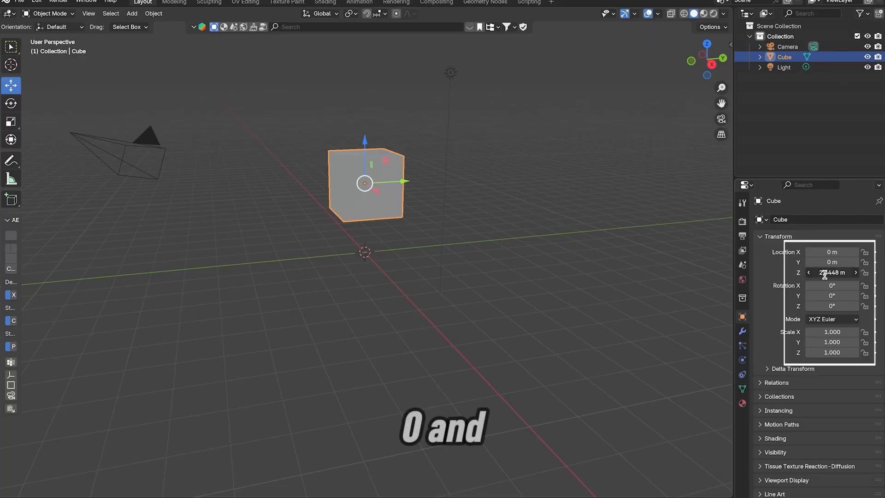
{"action": "type", "text": "0"}
{"action": "key", "text": "Return"}
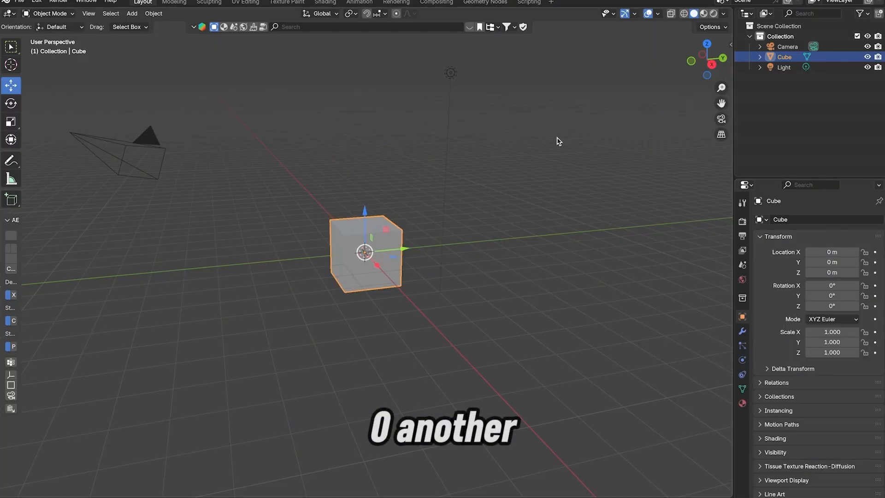
Deselect the cube, and undo repeatedly back through its location changes and moves to before it was selected
{"action": "left_click", "coordinate": [569, 193]}
{"action": "left_click_drag", "start_coordinate": [706, 59], "coordinate": [691, 61]}
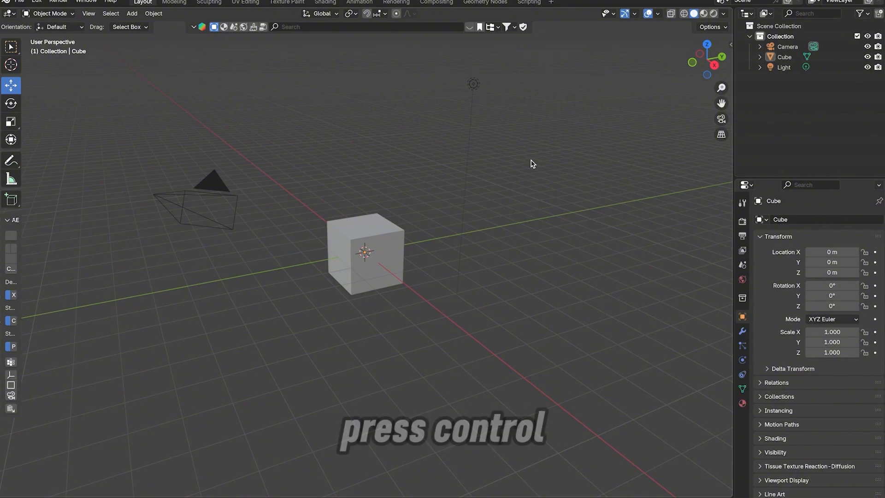
{"action": "key", "text": "ctrl+z"}
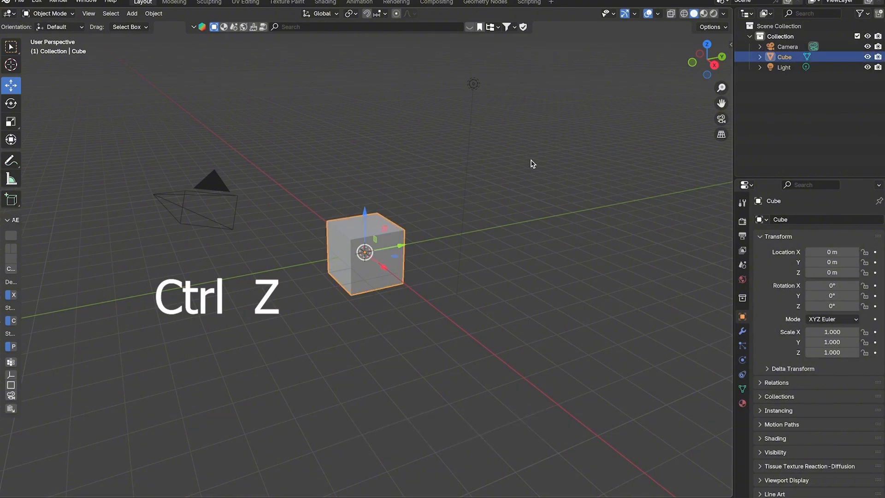
{"action": "key", "text": "ctrl+z"}
{"action": "key", "text": "ctrl+z"}
{"action": "key", "text": "ctrl+z"}
{"action": "key", "text": "ctrl+z"}
{"action": "key", "text": "ctrl+z"}
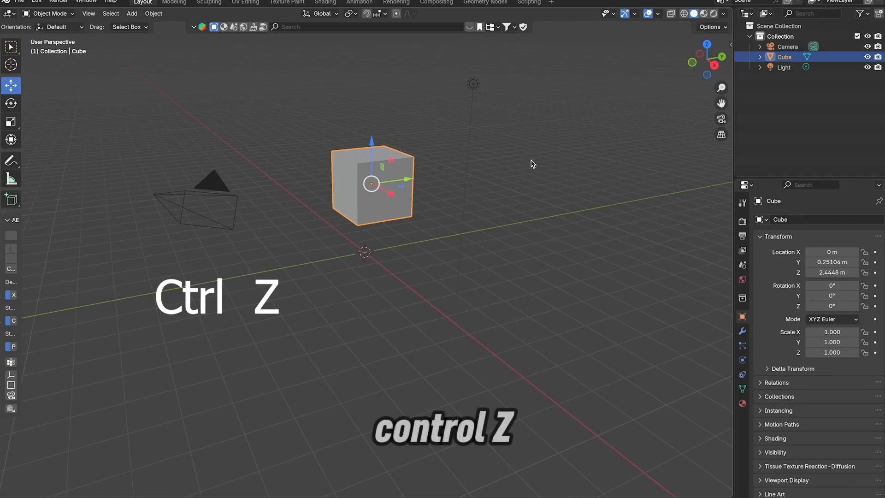
{"action": "key", "text": "ctrl+z"}
{"action": "key", "text": "ctrl+z"}
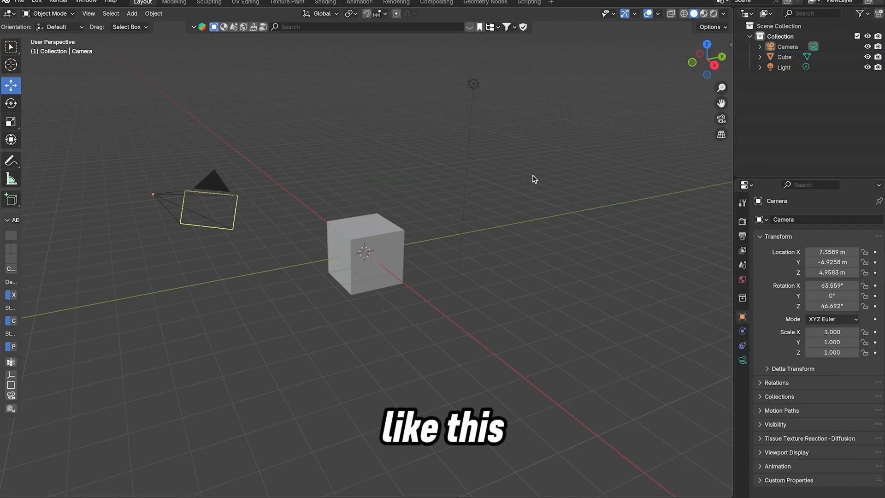
Select the cube and move it to about X 6.79 m, Y 0.69 m and Z 1.53 m
{"action": "left_click", "coordinate": [402, 263]}
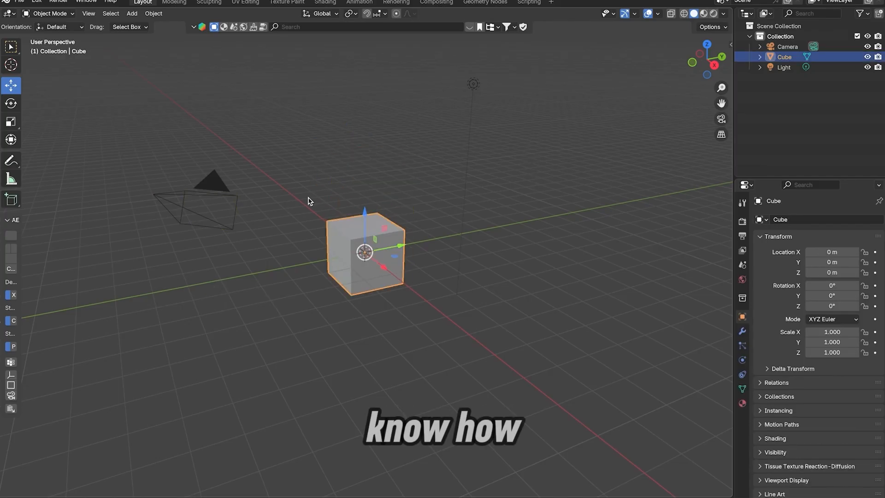
{"action": "left_click_drag", "start_coordinate": [392, 244], "coordinate": [410, 239]}
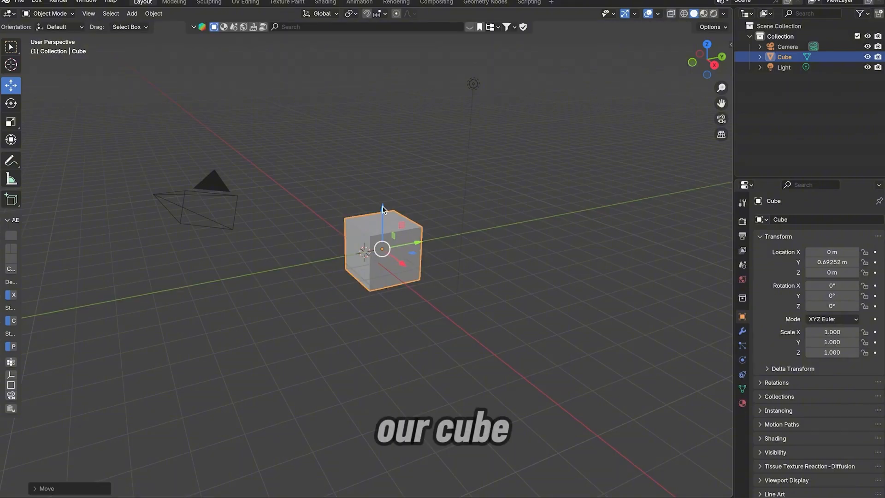
{"action": "left_click_drag", "start_coordinate": [385, 210], "coordinate": [383, 162]}
{"action": "left_click_drag", "start_coordinate": [407, 232], "coordinate": [583, 227]}
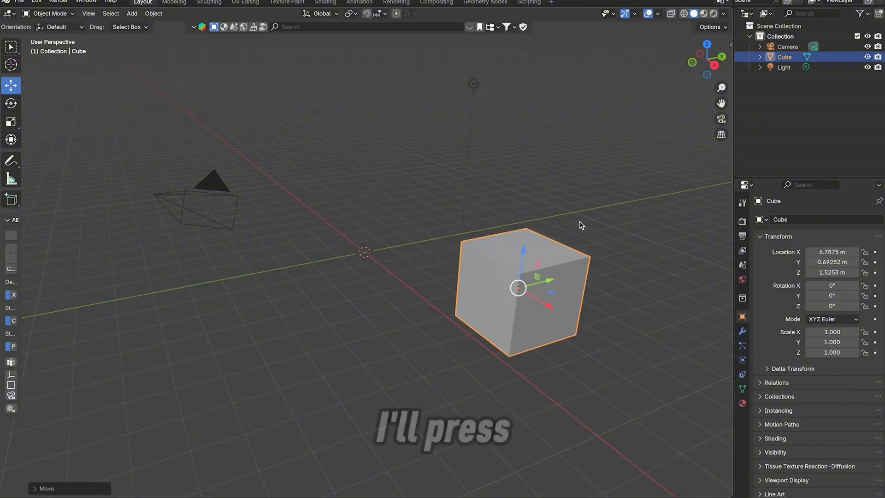
Undo the cube's moves along all three axes and its selection
{"action": "key", "text": "ctrl+z"}
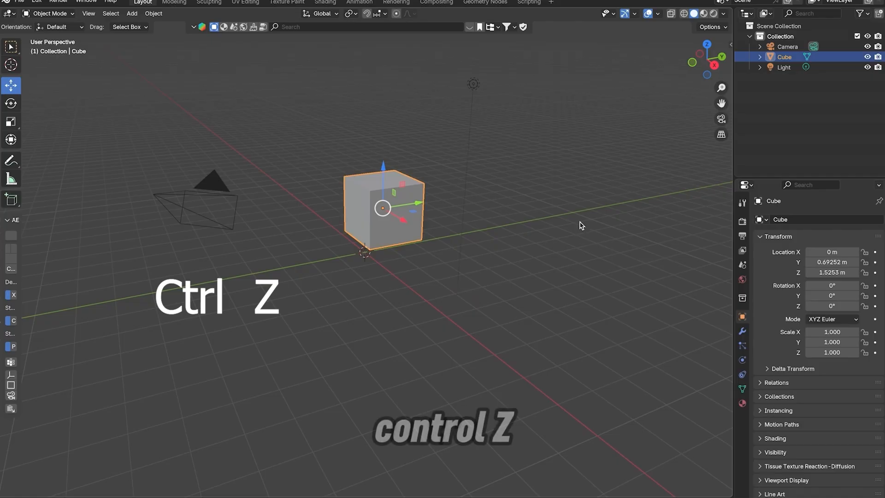
{"action": "key", "text": "ctrl+z"}
{"action": "key", "text": "ctrl+z"}
{"action": "key", "text": "ctrl+z"}
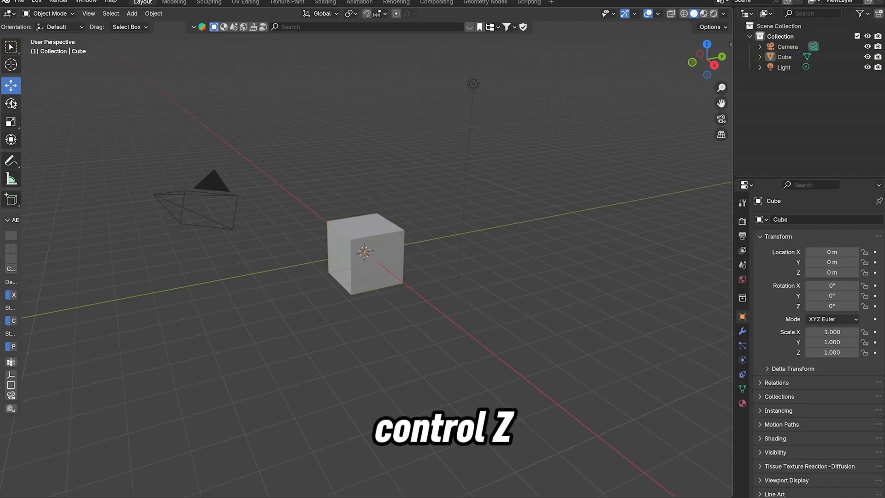
Select the cube and rotate it around its axes to about X -454.84°, Y -362.47° and Z 666.59° with the Rotate tool
{"action": "left_click", "coordinate": [12, 105]}
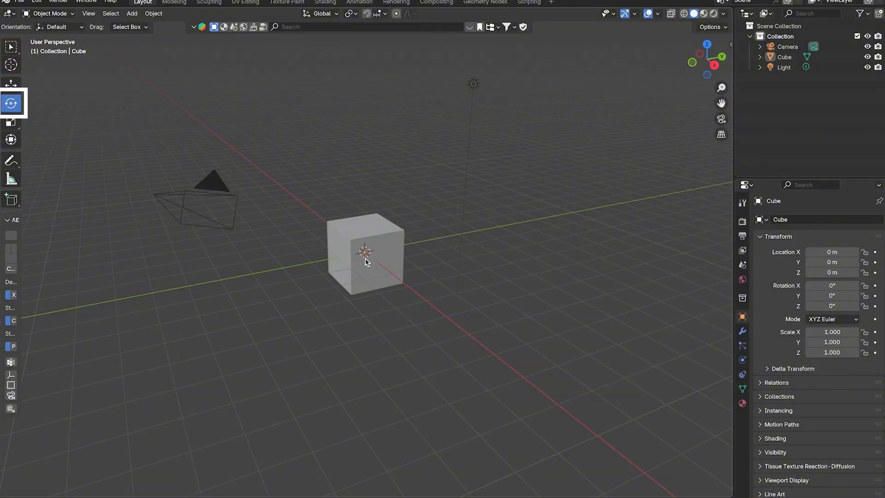
{"action": "left_click", "coordinate": [387, 267]}
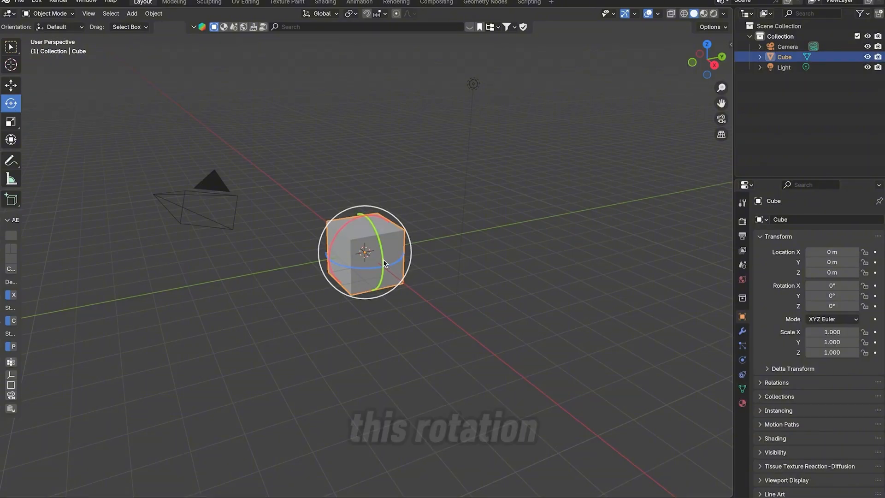
{"action": "left_click_drag", "start_coordinate": [383, 259], "coordinate": [397, 285]}
{"action": "left_click_drag", "start_coordinate": [363, 219], "coordinate": [457, 256]}
{"action": "mouse_move", "coordinate": [399, 265]}
{"action": "left_mouse_down"}
{"action": "mouse_move", "coordinate": [404, 256]}
{"action": "mouse_move", "coordinate": [367, 199]}
{"action": "mouse_move", "coordinate": [320, 257]}
{"action": "mouse_move", "coordinate": [415, 214]}
{"action": "mouse_move", "coordinate": [385, 272]}
{"action": "left_mouse_up"}
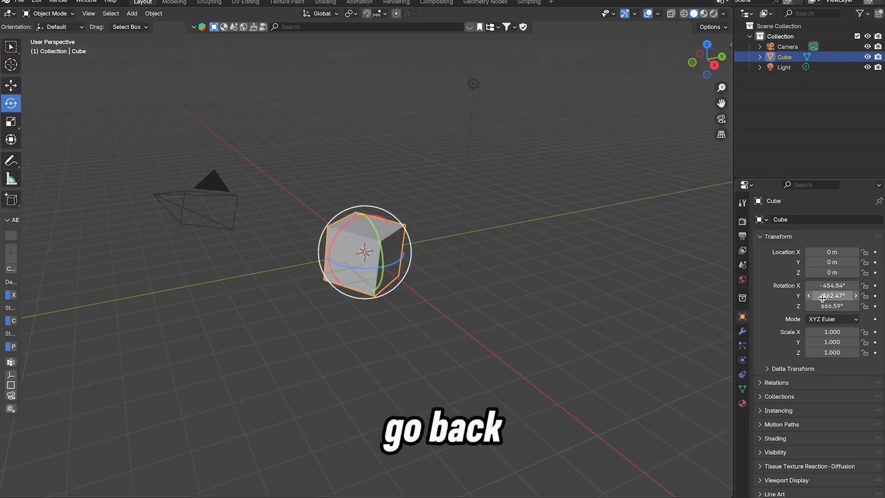
Set the cube's X, Y and Z rotation values to 0° and deselect it
{"action": "left_click_drag", "start_coordinate": [829, 285], "coordinate": [824, 306]}
{"action": "type", "text": "0"}
{"action": "key", "text": "Return"}
{"action": "left_click", "coordinate": [588, 249]}
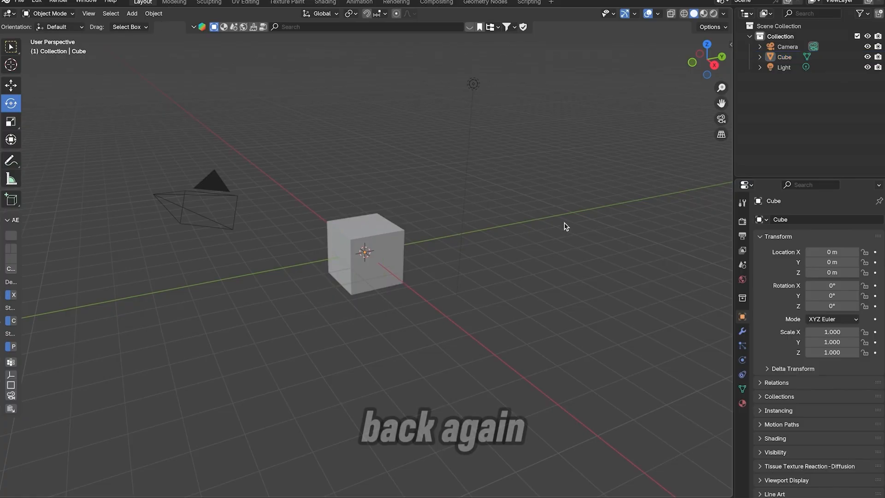
Undo the cube's rotation changes back to its original orientation and leave it deselected
{"action": "key", "text": "ctrl+z"}
{"action": "key", "text": "ctrl+z"}
{"action": "key", "text": "ctrl+z"}
{"action": "key", "text": "ctrl+z"}
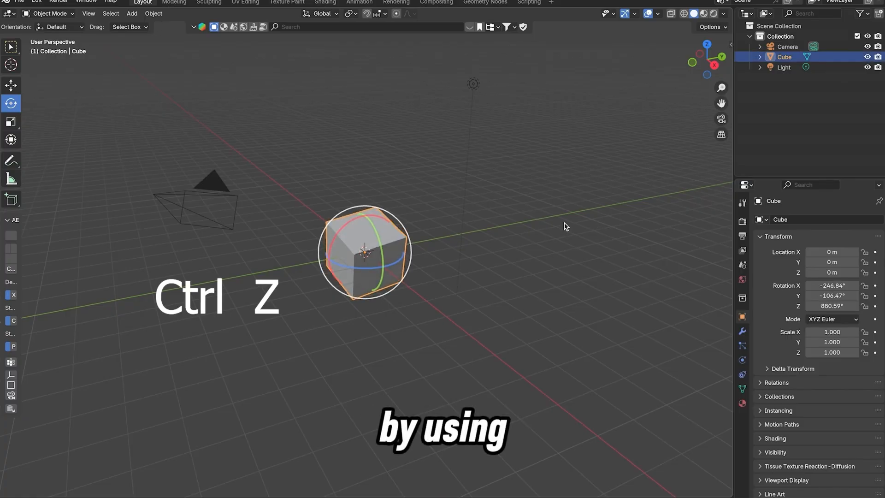
{"action": "key", "text": "ctrl+z"}
{"action": "key", "text": "ctrl+z"}
{"action": "key", "text": "ctrl+z"}
{"action": "key", "text": "ctrl+z"}
{"action": "key", "text": "ctrl+z"}
{"action": "key", "text": "ctrl+z"}
{"action": "key", "text": "ctrl+z"}
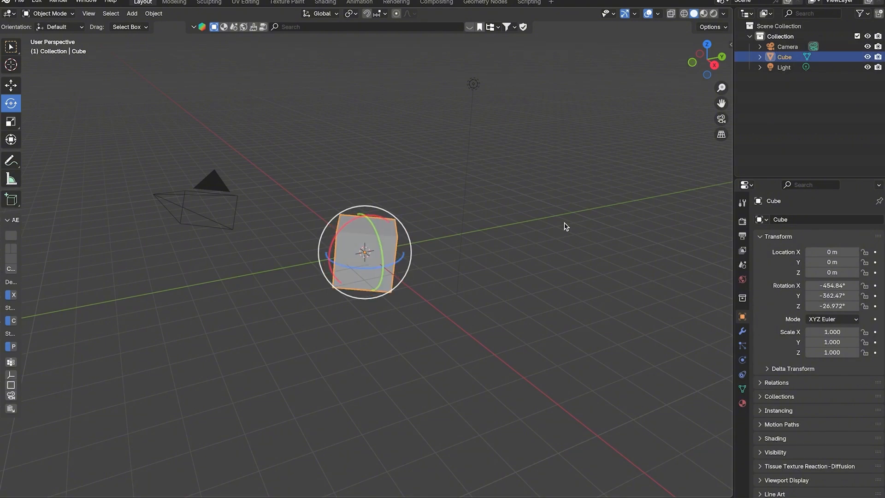
{"action": "left_click", "coordinate": [565, 226]}
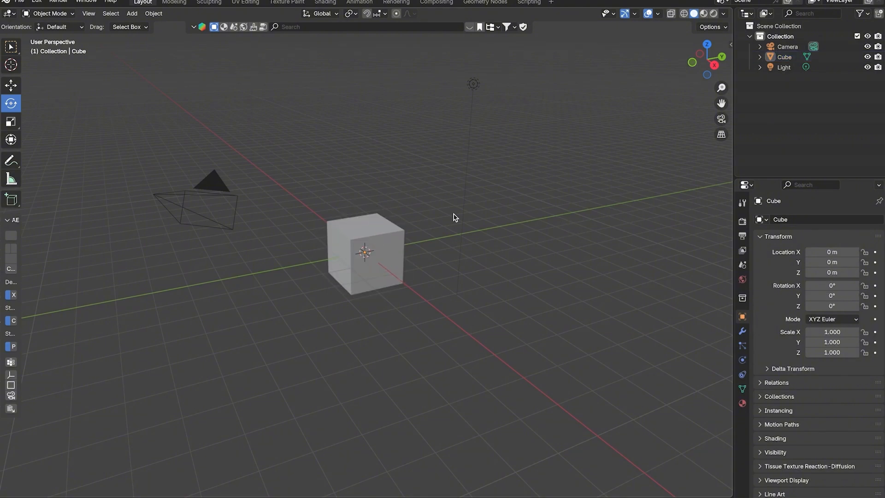
{"action": "key", "text": "ctrl+z"}
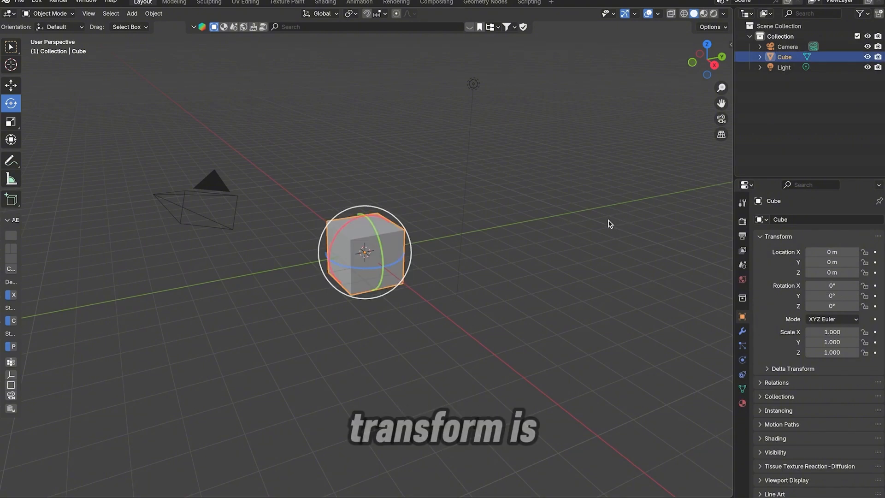
{"action": "left_click", "coordinate": [687, 313]}
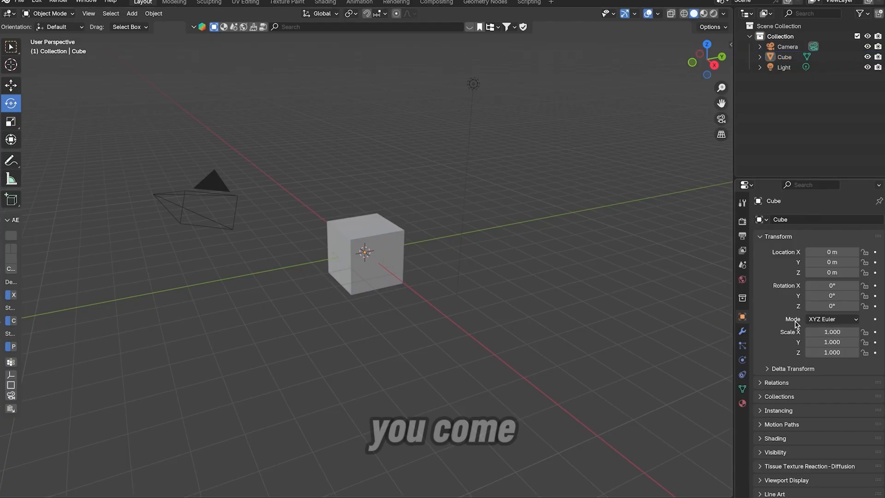
Select the cube and scale it along its axes to about X 7.08, Y 3.60 and Z 0.37 with the Scale tool
{"action": "left_click", "coordinate": [11, 122]}
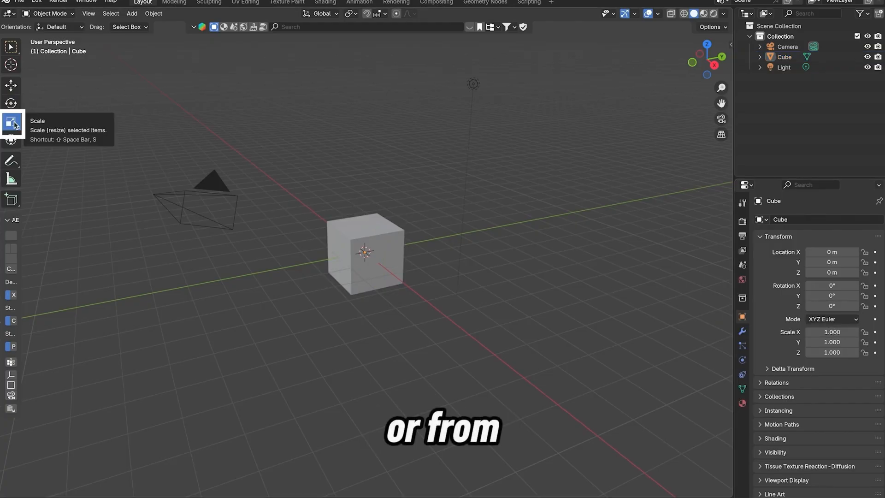
{"action": "left_click", "coordinate": [379, 252]}
{"action": "left_click_drag", "start_coordinate": [397, 249], "coordinate": [546, 209]}
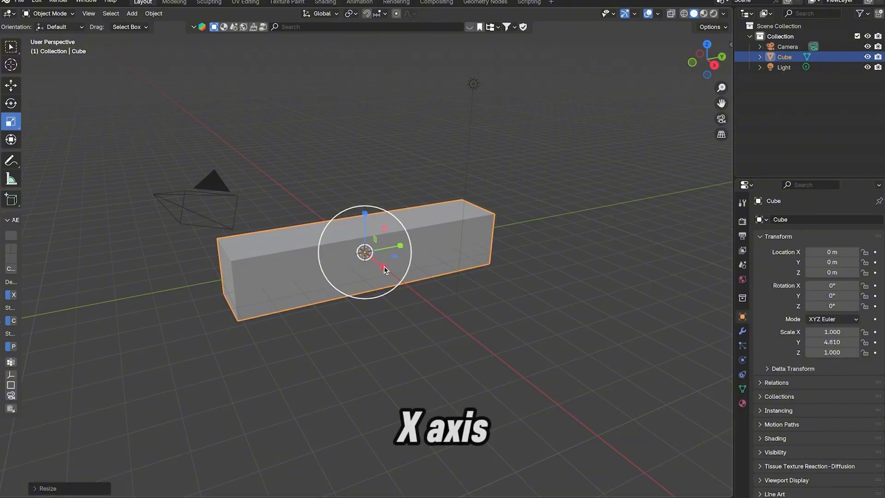
{"action": "left_click_drag", "start_coordinate": [385, 269], "coordinate": [519, 361]}
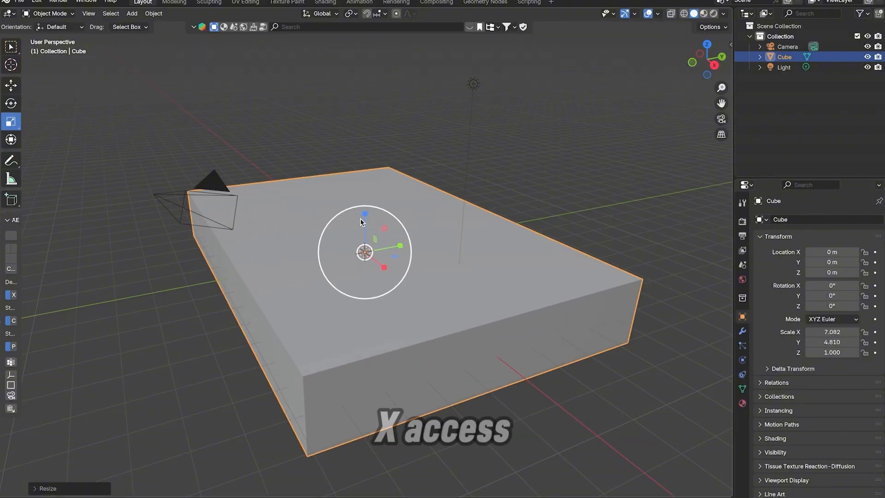
{"action": "left_click_drag", "start_coordinate": [364, 216], "coordinate": [364, 237]}
{"action": "left_click_drag", "start_coordinate": [365, 237], "coordinate": [364, 237]}
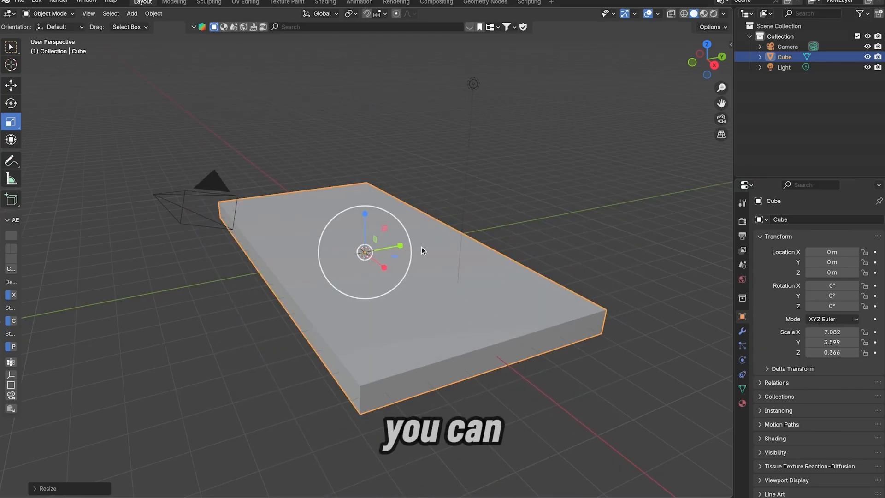
Set the cube's X, Y and Z scale values to 0 and deselect it
{"action": "left_click_drag", "start_coordinate": [832, 332], "coordinate": [832, 353]}
{"action": "mouse_move", "coordinate": [831, 342]}
{"action": "left_mouse_down"}
{"action": "mouse_move", "coordinate": [848, 331]}
{"action": "mouse_move", "coordinate": [811, 331]}
{"action": "mouse_move", "coordinate": [831, 353]}
{"action": "left_mouse_up"}
{"action": "left_click_drag", "start_coordinate": [813, 332], "coordinate": [821, 353]}
{"action": "left_click", "coordinate": [832, 331]}
{"action": "left_click", "coordinate": [779, 331]}
{"action": "type", "text": "0"}
{"action": "key", "text": "Return"}
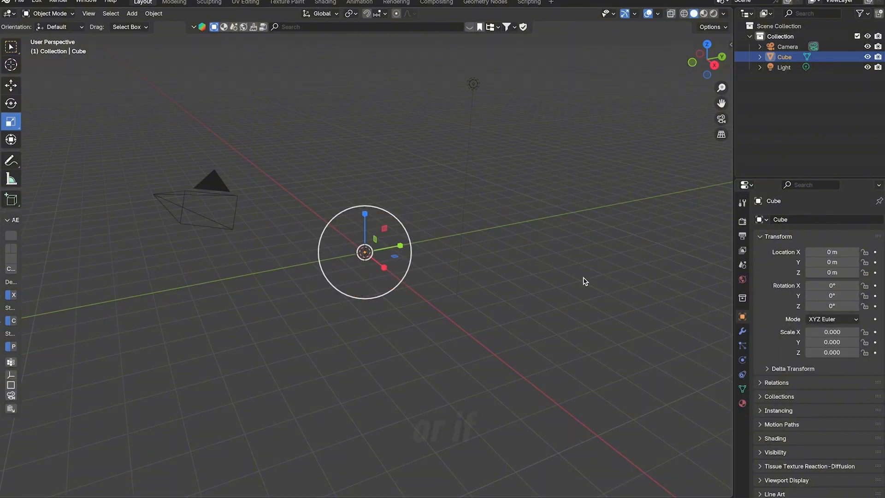
{"action": "left_click", "coordinate": [568, 274]}
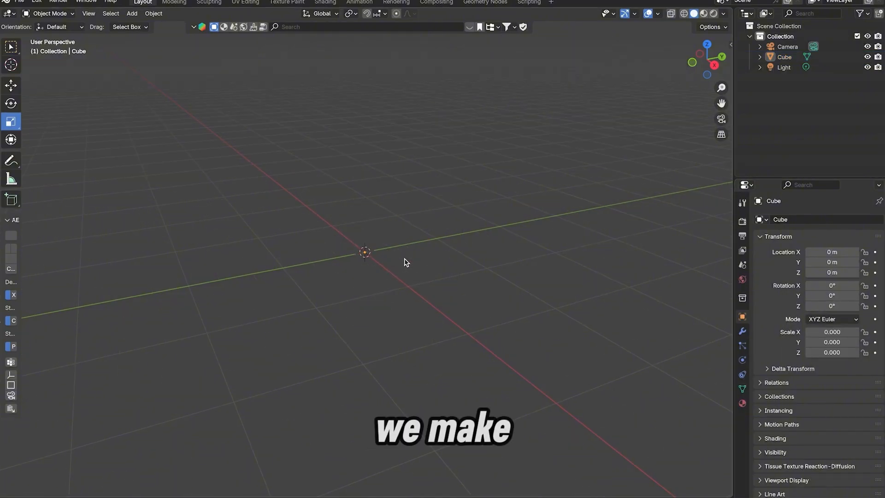
Set the cube's X, Y and Z scale values to 1
{"action": "left_click_drag", "start_coordinate": [823, 333], "coordinate": [822, 353]}
{"action": "type", "text": "1"}
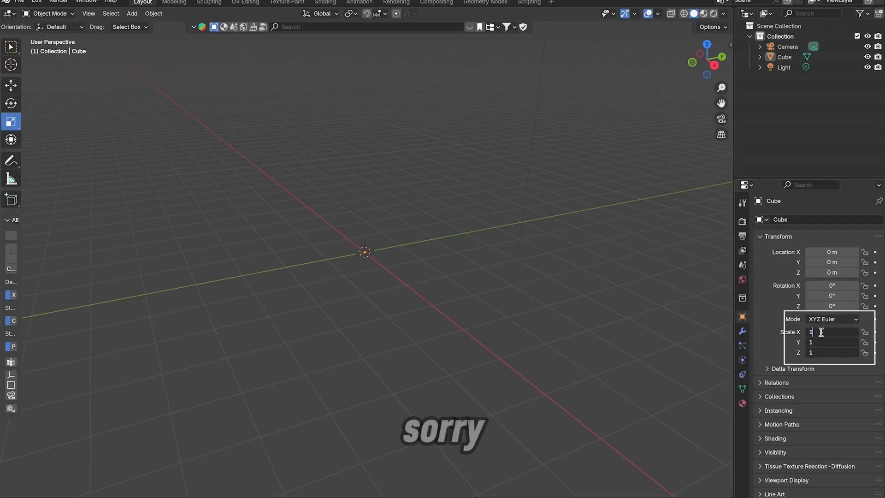
{"action": "key", "text": "Return"}
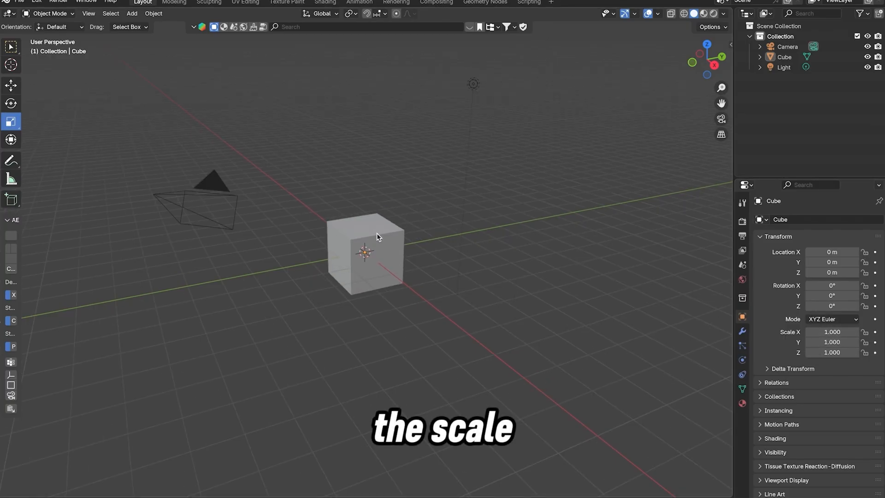
With the Transform tool, move the cube to about X 1.67 m, Y 6.20 m, Z 1.73 m and rotate it to about 507.38°, 10.27°, -374.72°
{"action": "left_click", "coordinate": [11, 139]}
{"action": "left_click", "coordinate": [326, 238]}
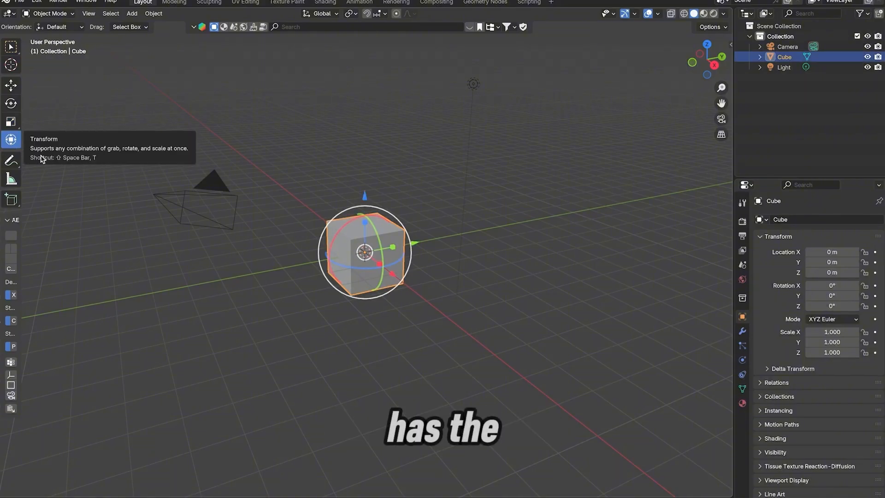
{"action": "left_click_drag", "start_coordinate": [407, 236], "coordinate": [444, 231]}
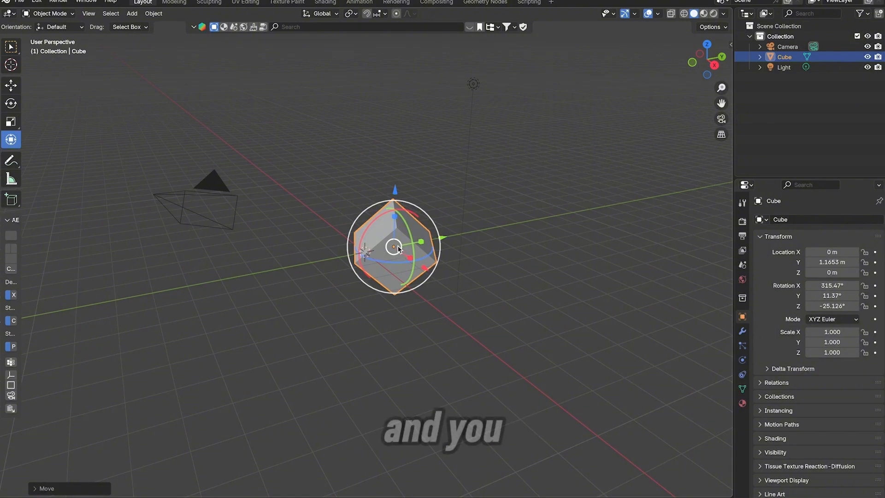
{"action": "left_click_drag", "start_coordinate": [394, 246], "coordinate": [508, 268]}
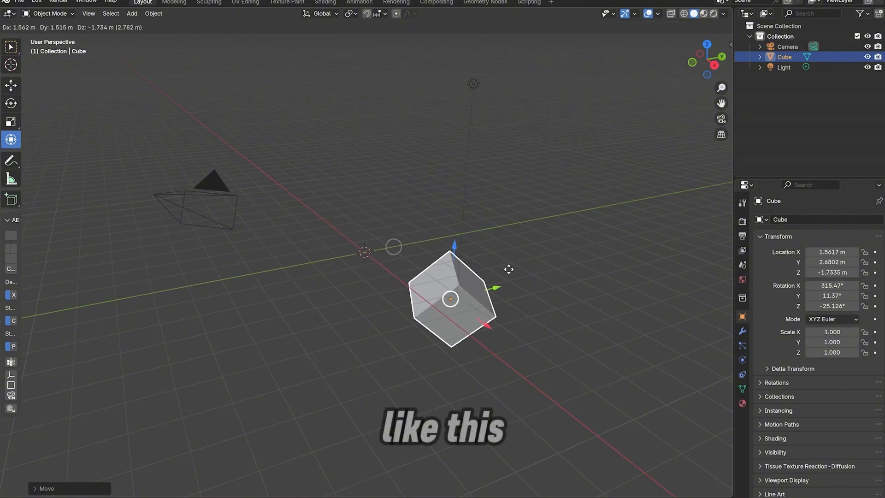
{"action": "left_click_drag", "start_coordinate": [502, 183], "coordinate": [253, 174]}
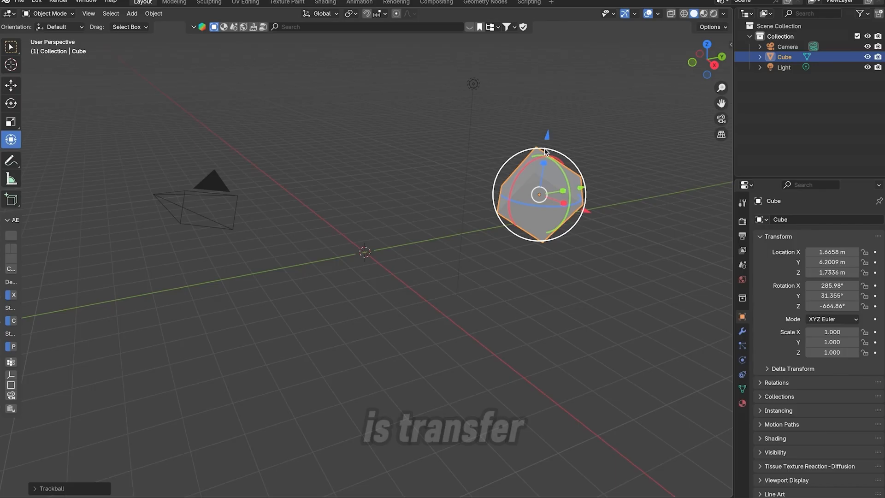
{"action": "left_click_drag", "start_coordinate": [541, 149], "coordinate": [553, 122]}
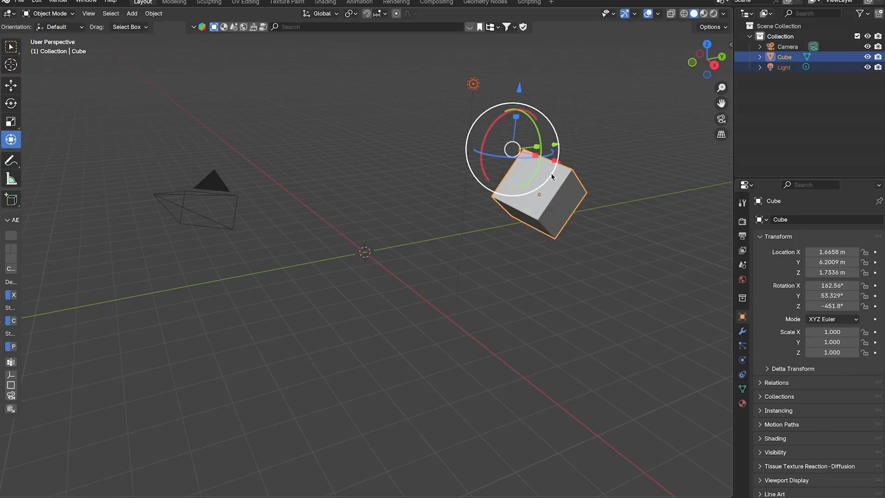
{"action": "left_click_drag", "start_coordinate": [570, 222], "coordinate": [448, 254]}
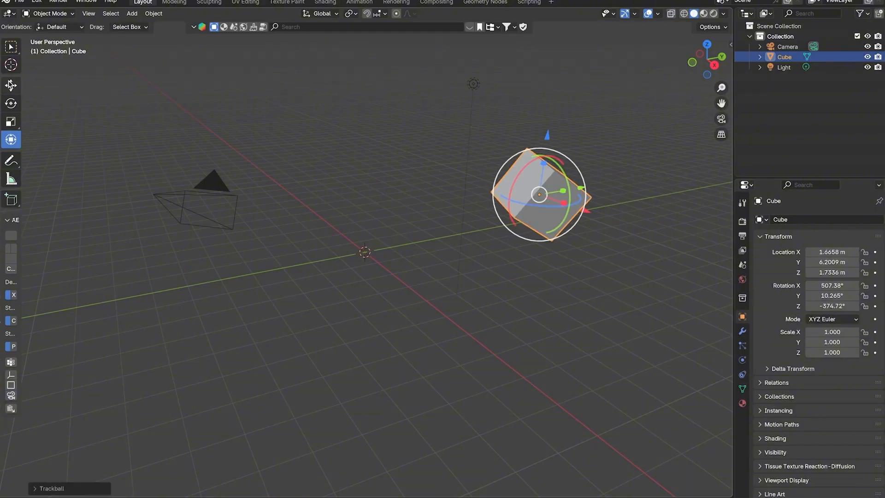
Switch to the Move tool, snap the cube to the grid, and snap it to the 3D cursor with the Keep Offset option
{"action": "left_click", "coordinate": [11, 49]}
{"action": "left_click", "coordinate": [12, 85]}
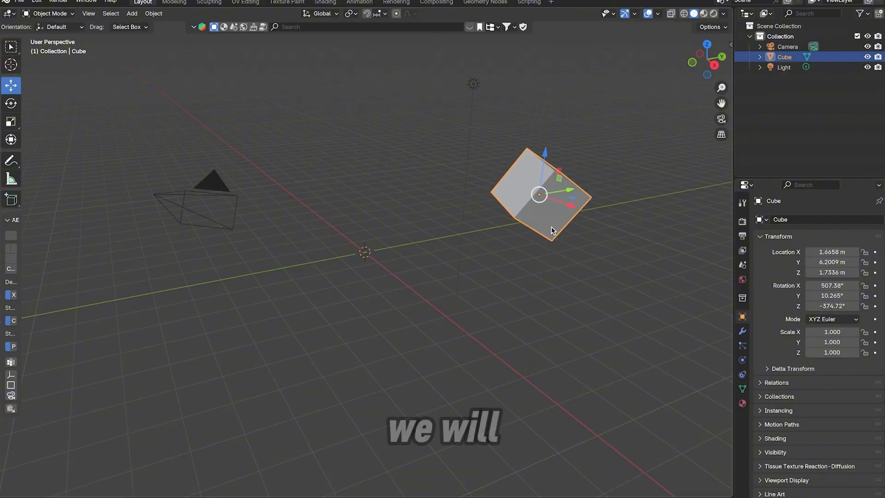
{"action": "key", "text": "shift+s"}
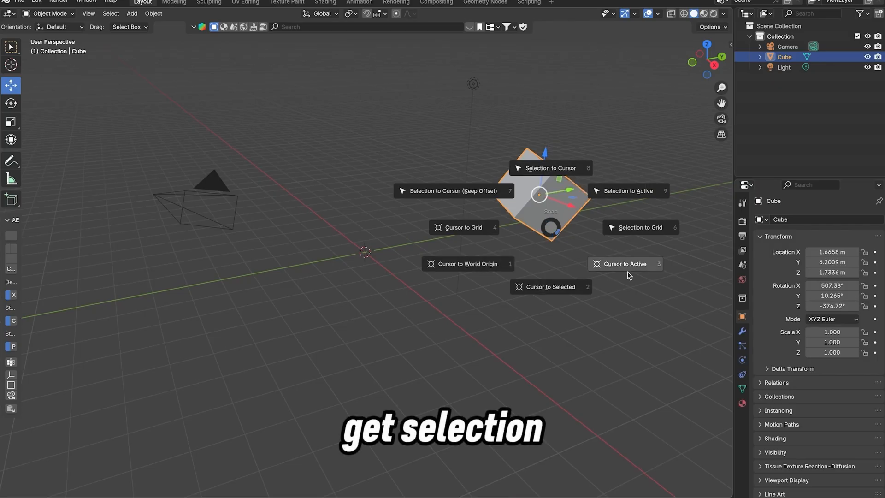
{"action": "right_click", "coordinate": [431, 194]}
{"action": "key", "text": "shift+s"}
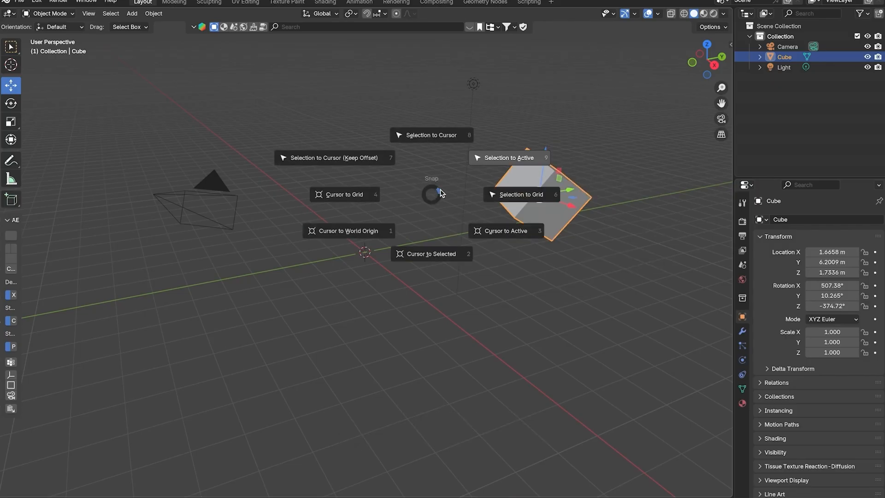
{"action": "left_click", "coordinate": [461, 203]}
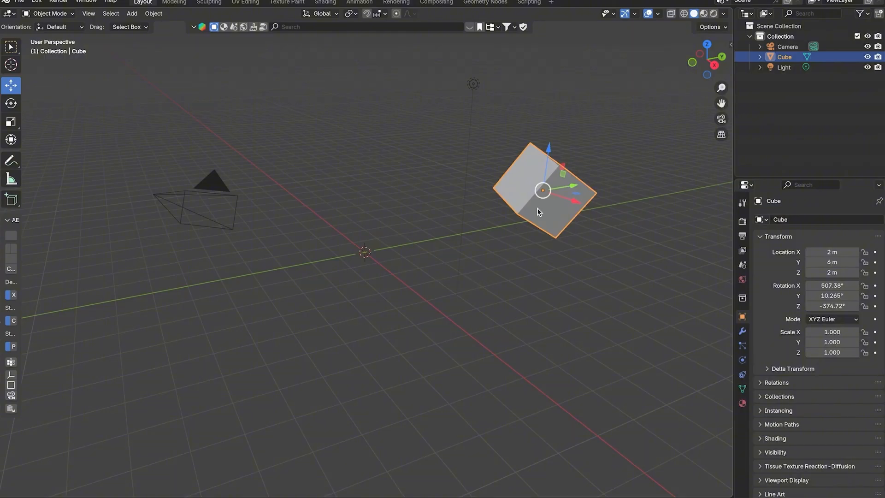
{"action": "key", "text": "shift+s"}
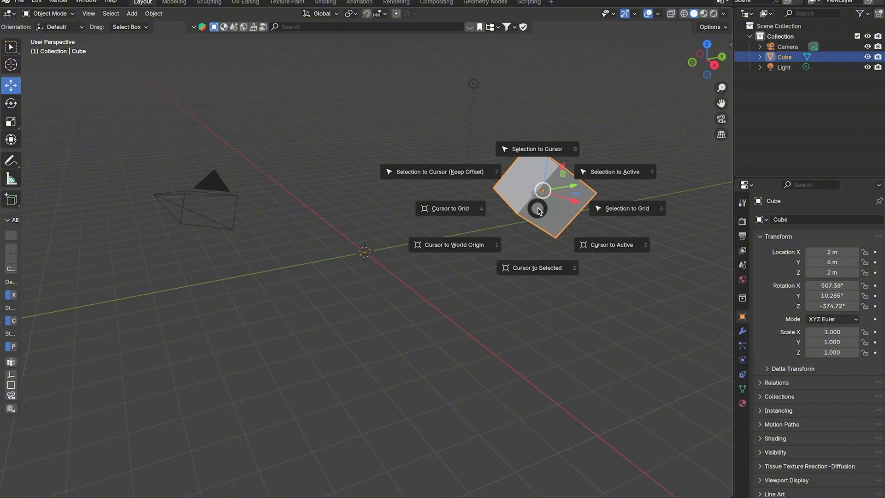
{"action": "left_click", "coordinate": [448, 171]}
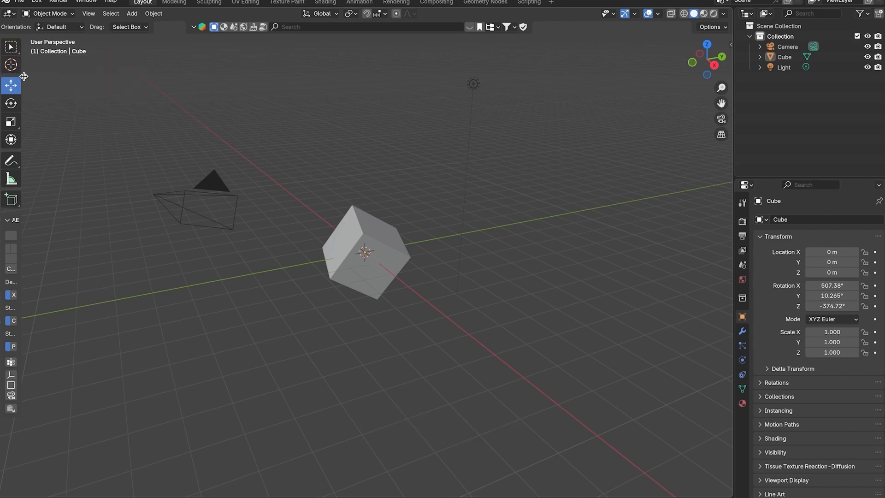
Select the cube, clear its rotation, and deselect it
{"action": "left_click", "coordinate": [364, 236]}
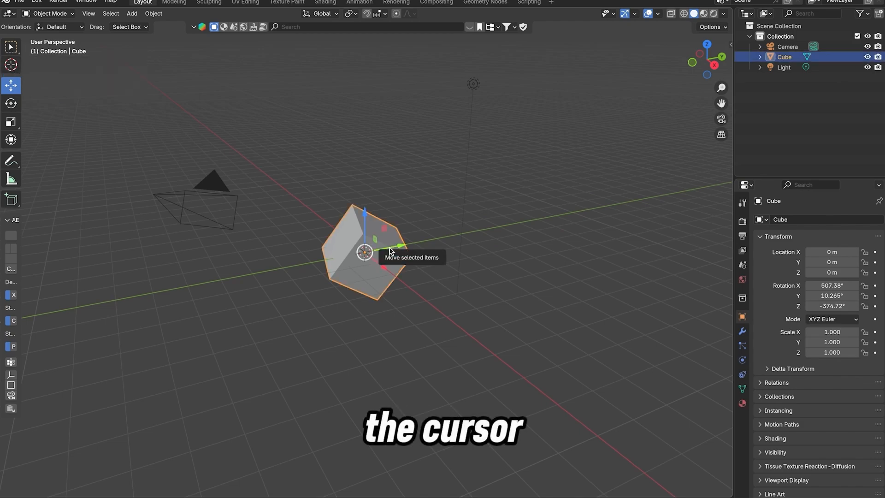
{"action": "key", "text": "alt+r"}
{"action": "left_click", "coordinate": [430, 301]}
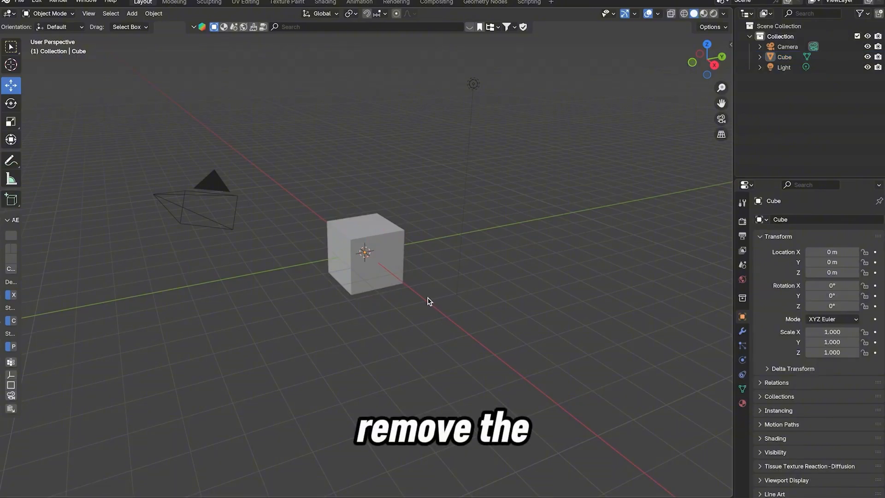
{"action": "left_click", "coordinate": [401, 269]}
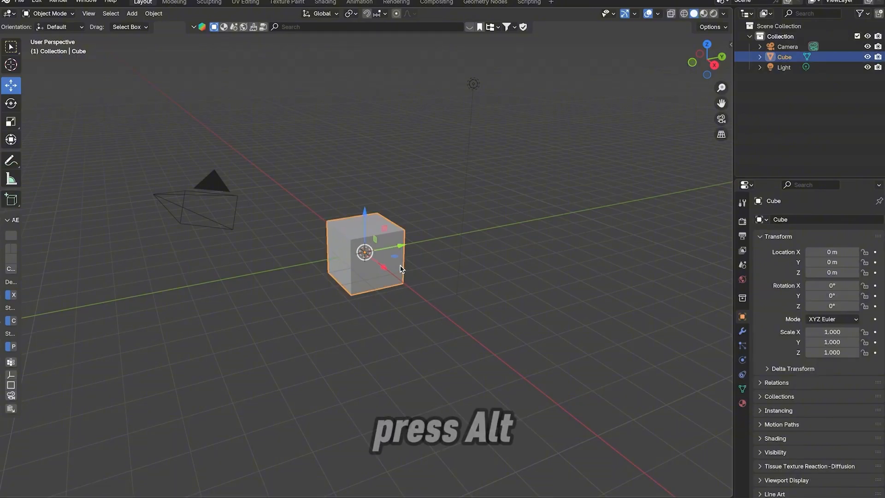
{"action": "key", "text": "alt+r"}
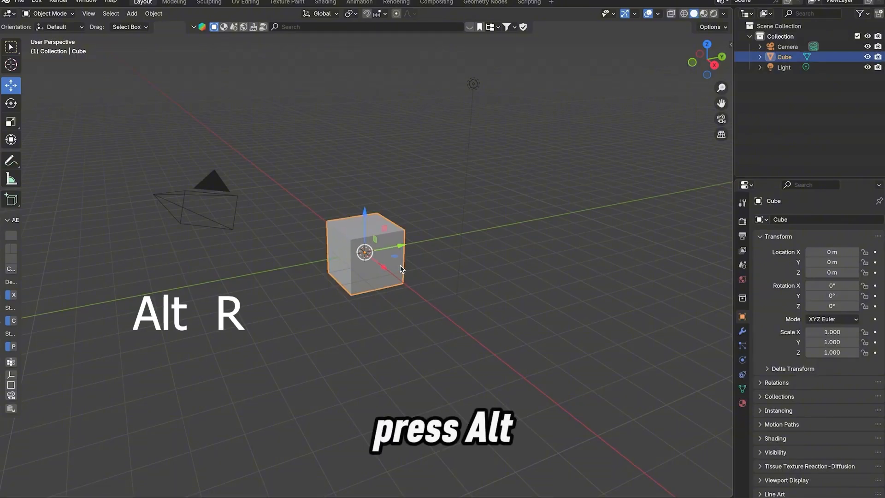
{"action": "left_click", "coordinate": [436, 281]}
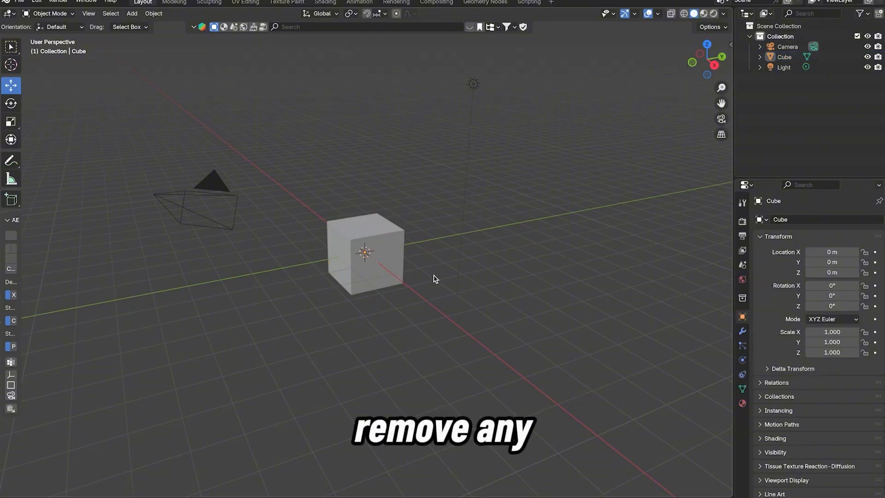
Select the cube, activate the Cursor tool, and move the cube along the Y axis to about 9.38 m
{"action": "left_click", "coordinate": [399, 270]}
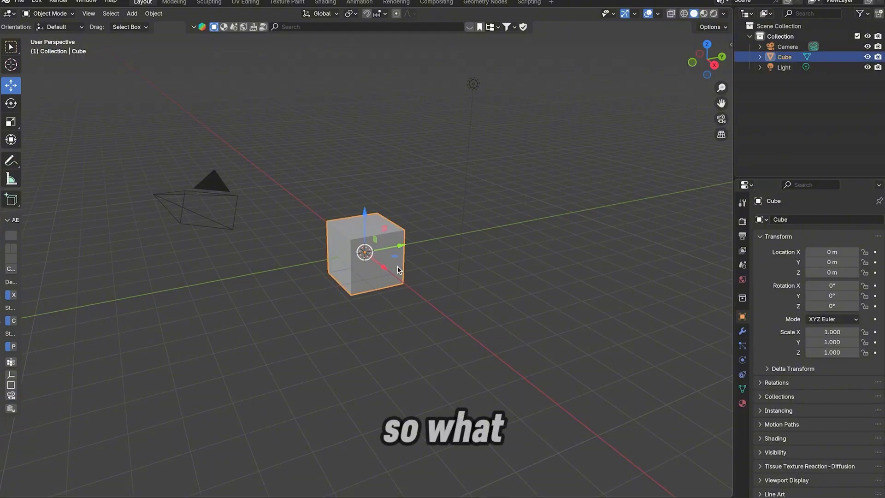
{"action": "left_click", "coordinate": [11, 64]}
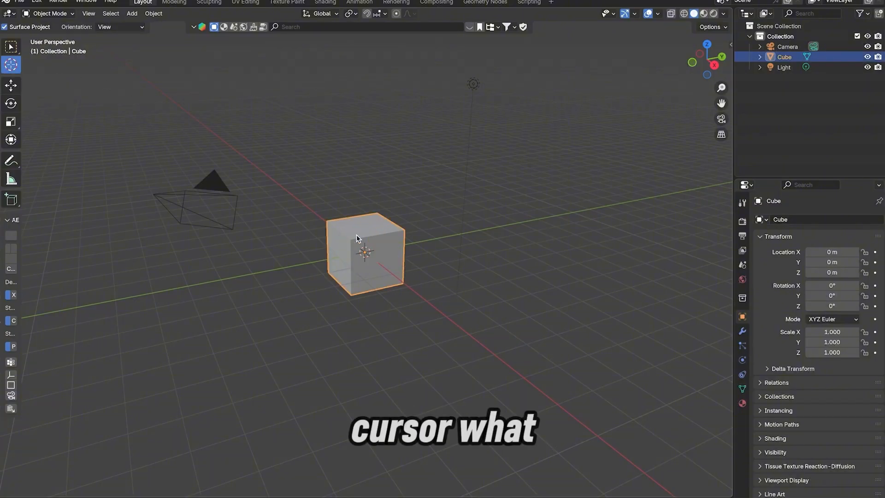
{"action": "left_click", "coordinate": [383, 276]}
{"action": "key", "text": "g"}
{"action": "key", "text": "y"}
{"action": "left_click", "coordinate": [544, 220]}
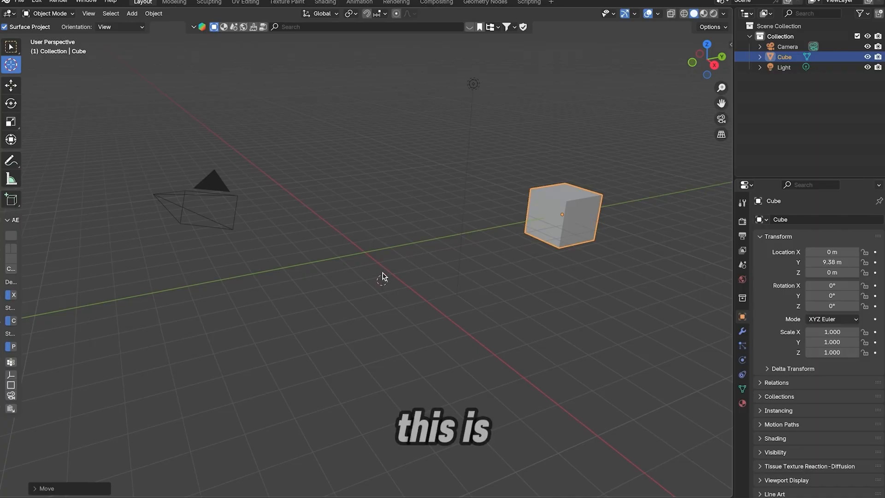
Place the 3D cursor at different spots in the scene, ending where the red and green axes cross, and open the snap options
{"action": "left_click", "coordinate": [364, 254]}
{"action": "left_click", "coordinate": [410, 209]}
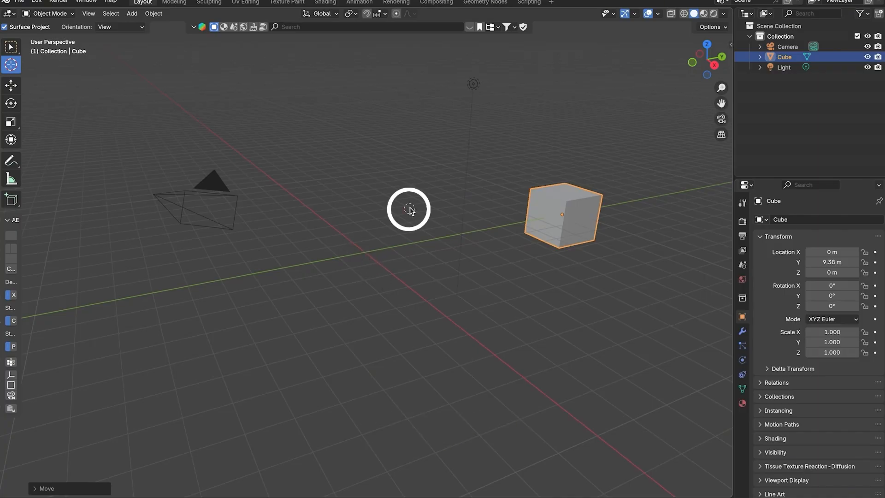
{"action": "left_click", "coordinate": [364, 253]}
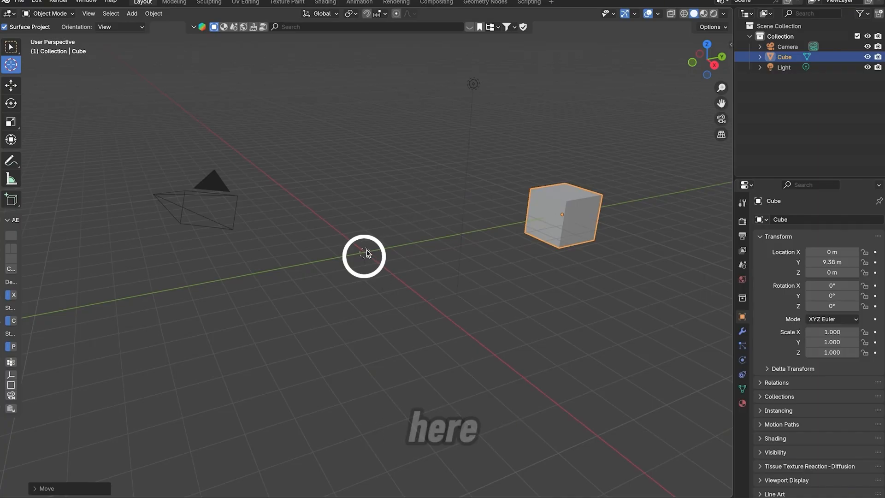
{"action": "key", "text": "shift+s"}
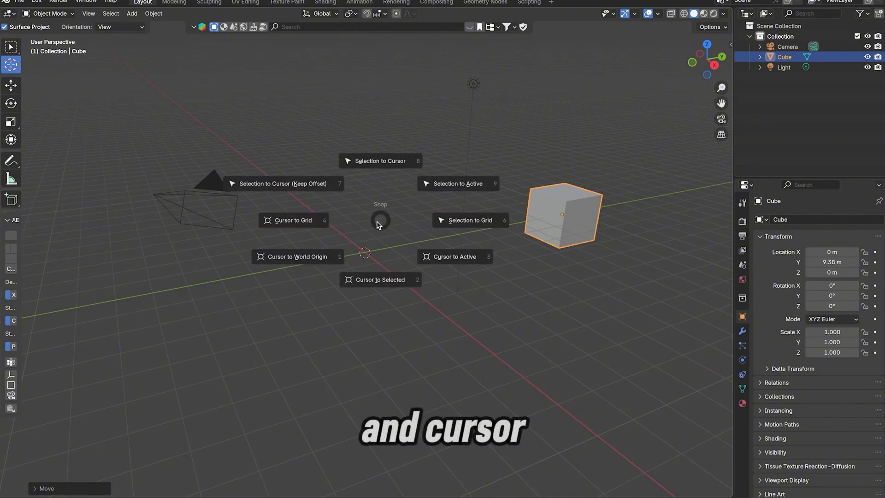
{"action": "left_click", "coordinate": [320, 257]}
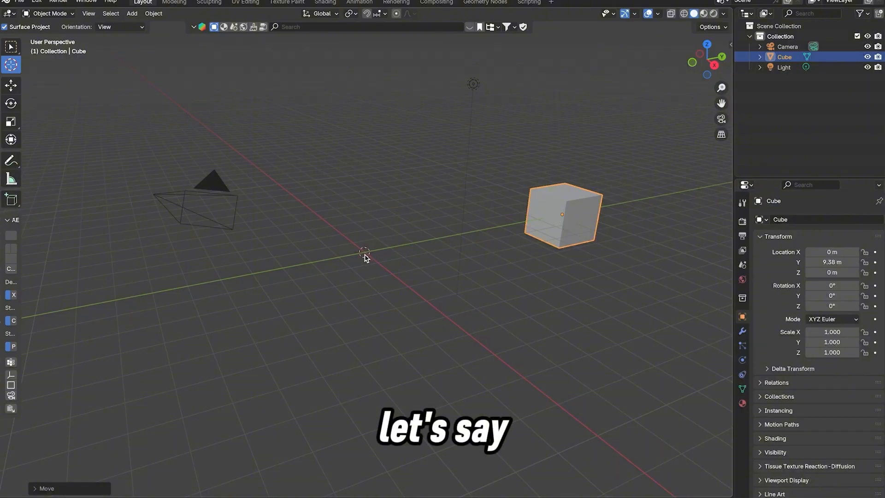
Switch to the Select Box tool and snap the cube to the 3D cursor with the Keep Offset option
{"action": "left_click", "coordinate": [11, 52]}
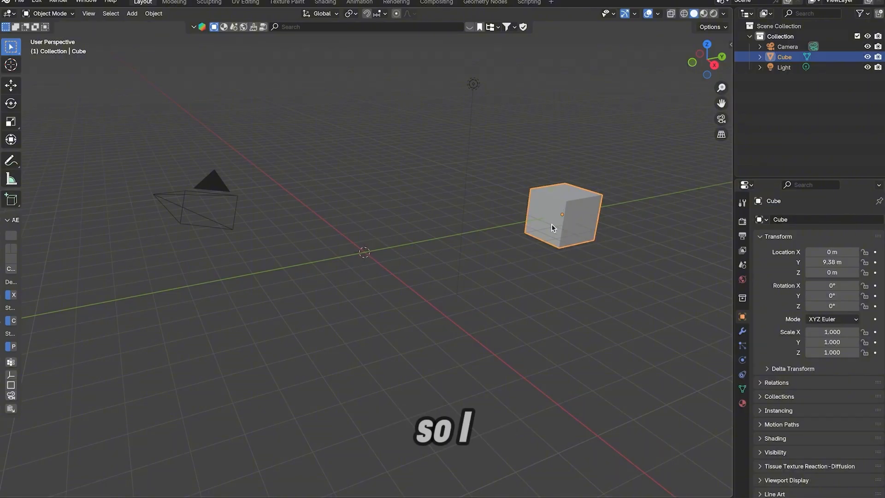
{"action": "key", "text": "shift+s"}
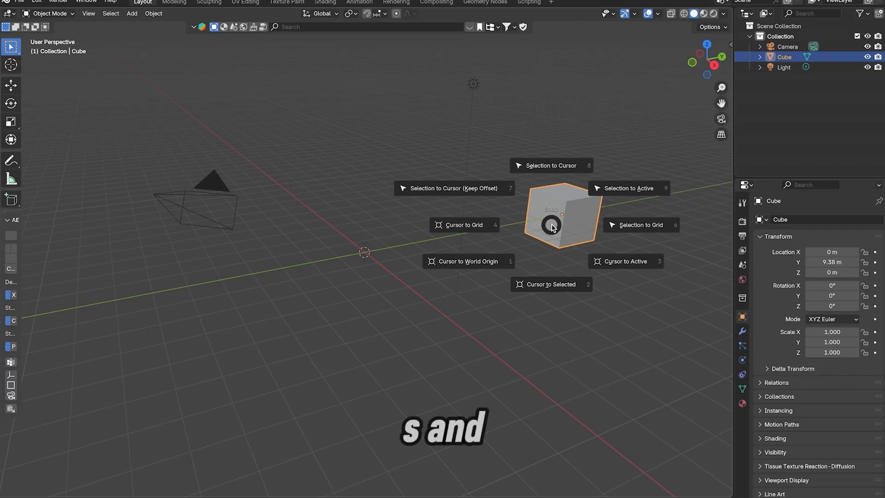
{"action": "left_click", "coordinate": [470, 188]}
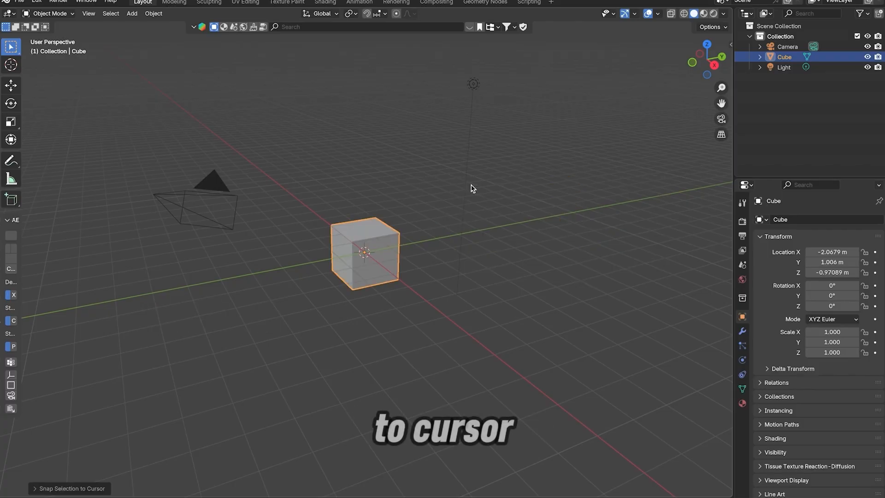
{"action": "left_click", "coordinate": [582, 326]}
{"action": "left_click", "coordinate": [382, 280]}
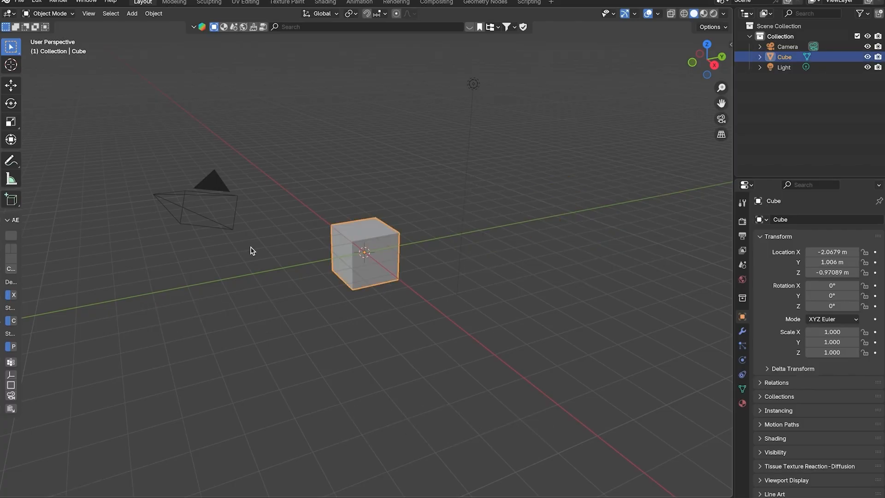
Place the 3D cursor in the empty space beyond the light, and snap the cube to it with Keep Offset
{"action": "left_click", "coordinate": [19, 65]}
{"action": "left_click", "coordinate": [608, 115]}
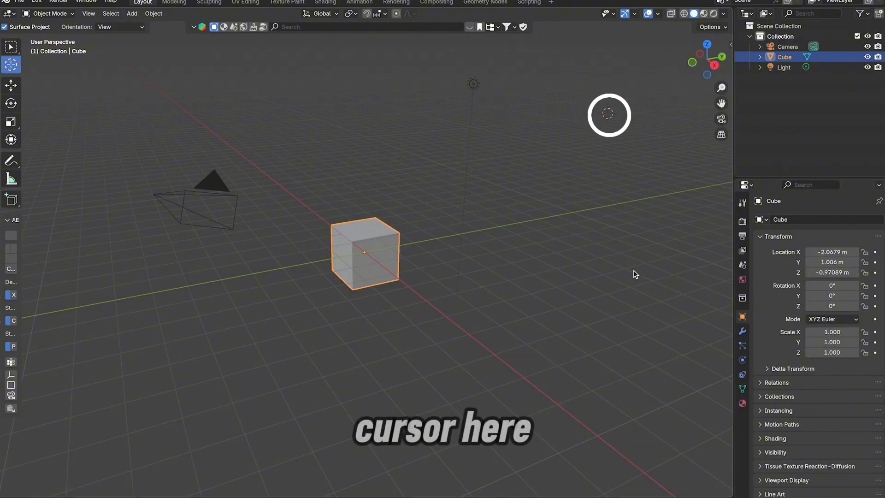
{"action": "left_click", "coordinate": [21, 48]}
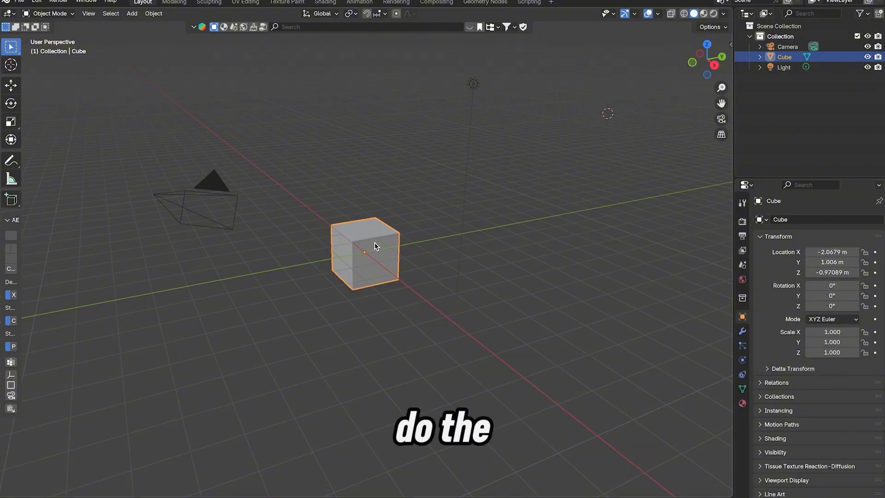
{"action": "key", "text": "shift+s"}
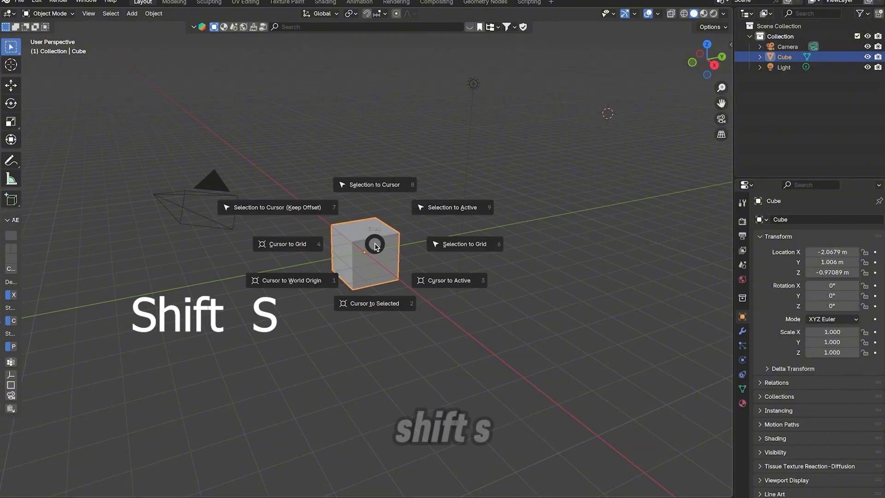
{"action": "left_click", "coordinate": [299, 208]}
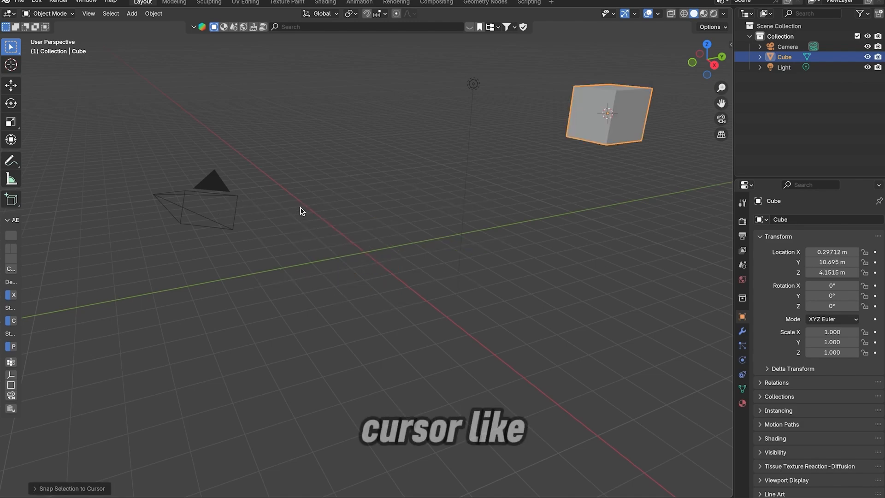
Undo the cube's snaps and Y move, and move it along the Y axis to about 11.22 m
{"action": "key", "text": "ctrl+z"}
{"action": "key", "text": "ctrl+z"}
{"action": "key", "text": "ctrl+z"}
{"action": "key", "text": "ctrl+z"}
{"action": "key", "text": "ctrl+z"}
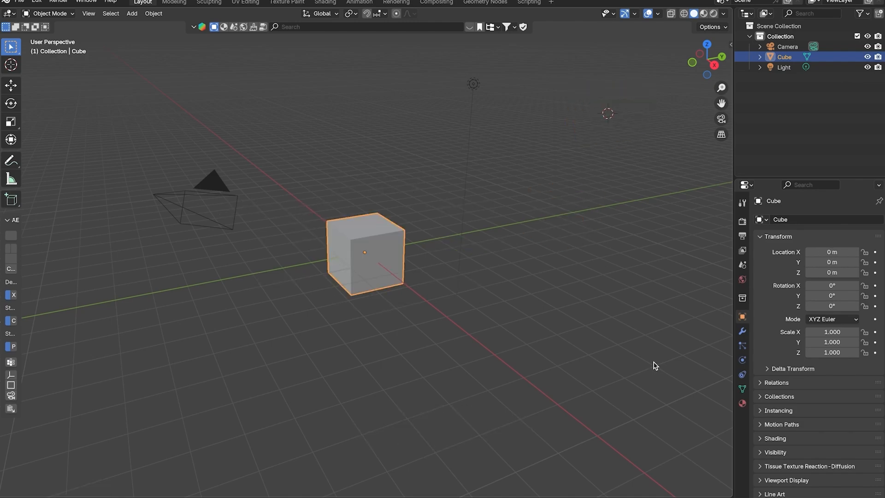
{"action": "key", "text": "g"}
{"action": "key", "text": "y"}
{"action": "left_click", "coordinate": [617, 155]}
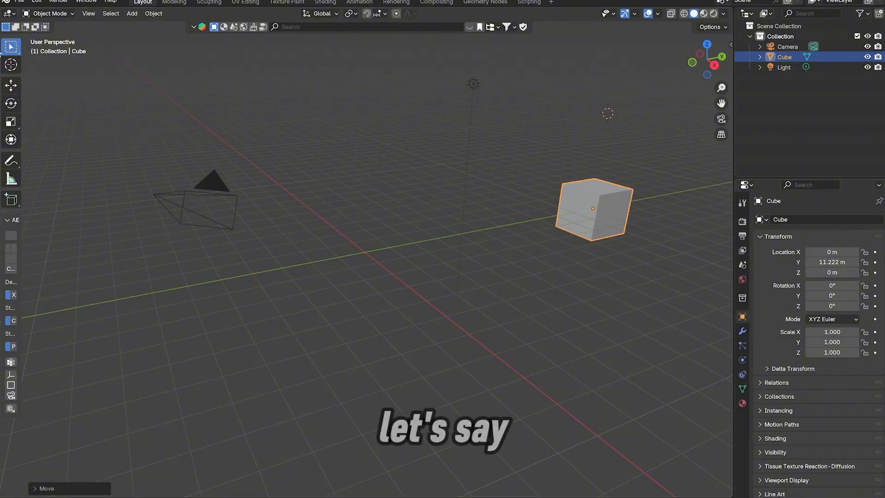
Place the 3D cursor in the far background behind the camera object and snap the cube to it with Keep Offset
{"action": "left_click", "coordinate": [11, 64]}
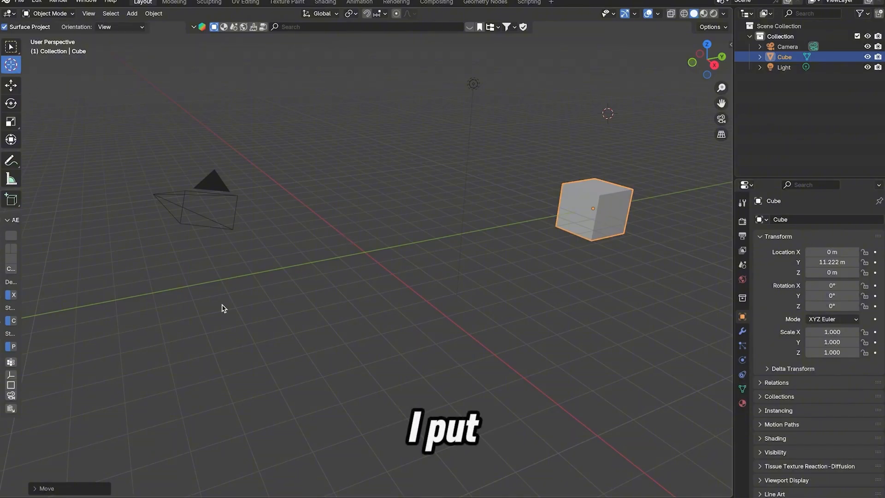
{"action": "left_click", "coordinate": [91, 77]}
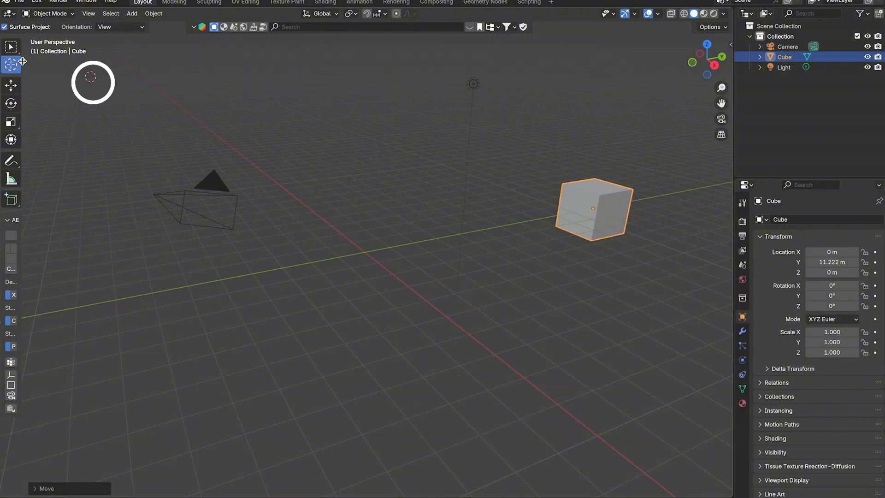
{"action": "left_click", "coordinate": [11, 47]}
{"action": "key", "text": "shift+s"}
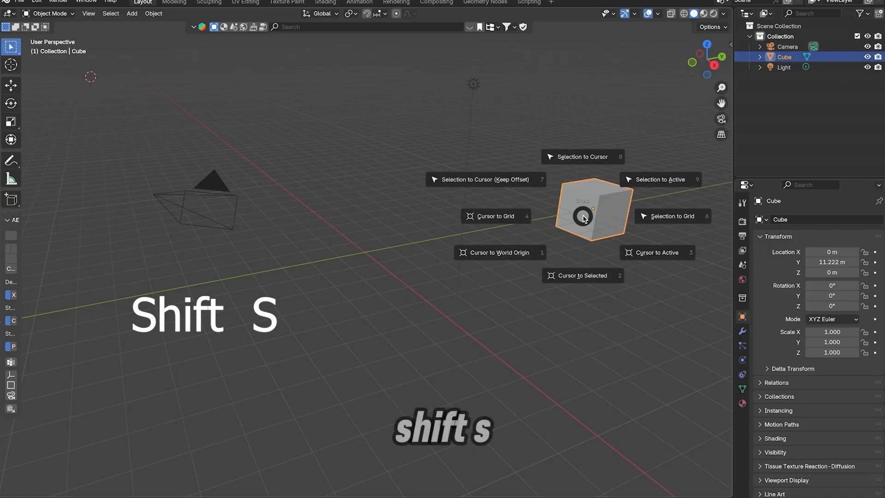
{"action": "left_click", "coordinate": [508, 179]}
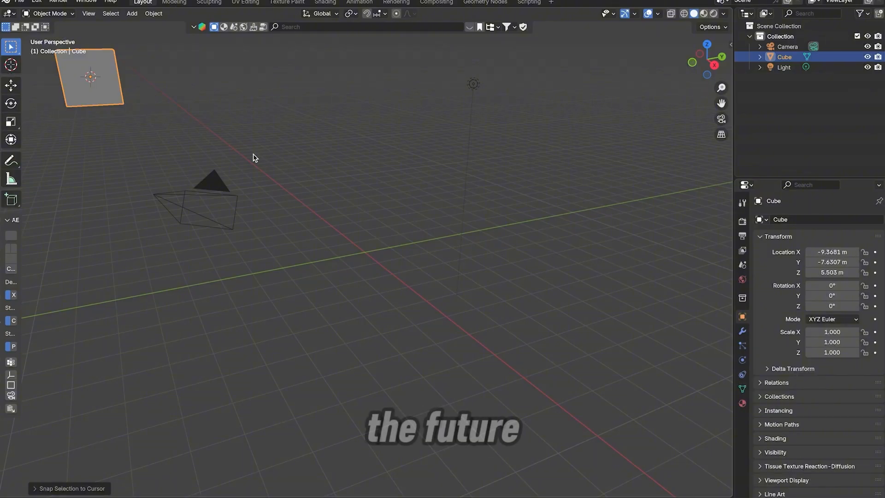
Step back and forth through the cube's recent transforms with undo and redo
{"action": "key", "text": "ctrl+z"}
{"action": "key", "text": "ctrl+z"}
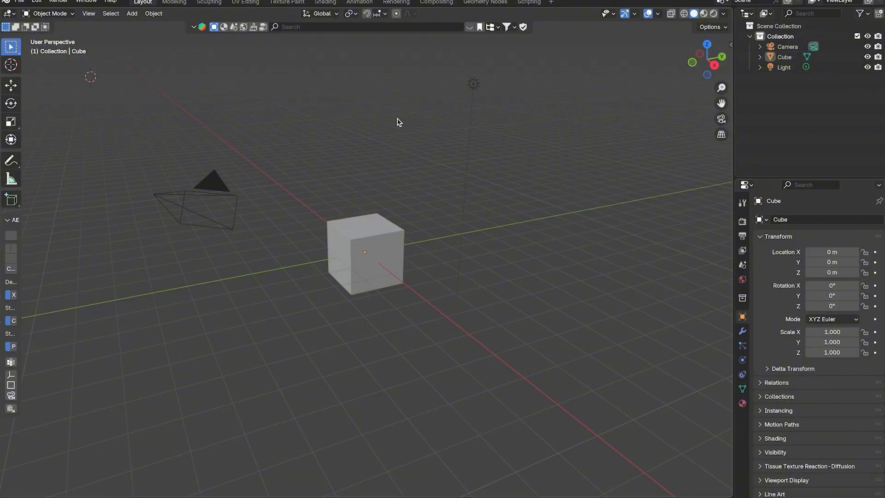
{"action": "key", "text": "ctrl+shift+z"}
{"action": "key", "text": "ctrl+shift+z"}
{"action": "key", "text": "ctrl+shift+z"}
{"action": "key", "text": "ctrl+shift+z"}
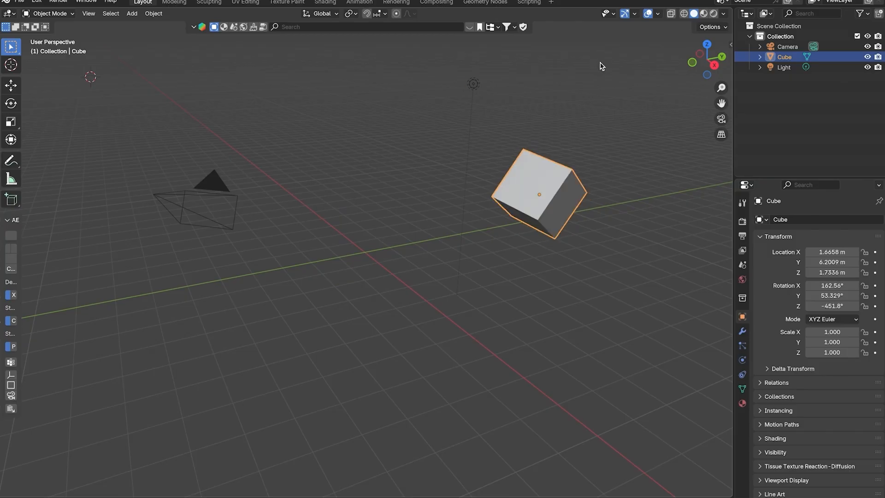
{"action": "key", "text": "ctrl+z"}
{"action": "key", "text": "ctrl+z"}
{"action": "key", "text": "ctrl+z"}
{"action": "key", "text": "ctrl+z"}
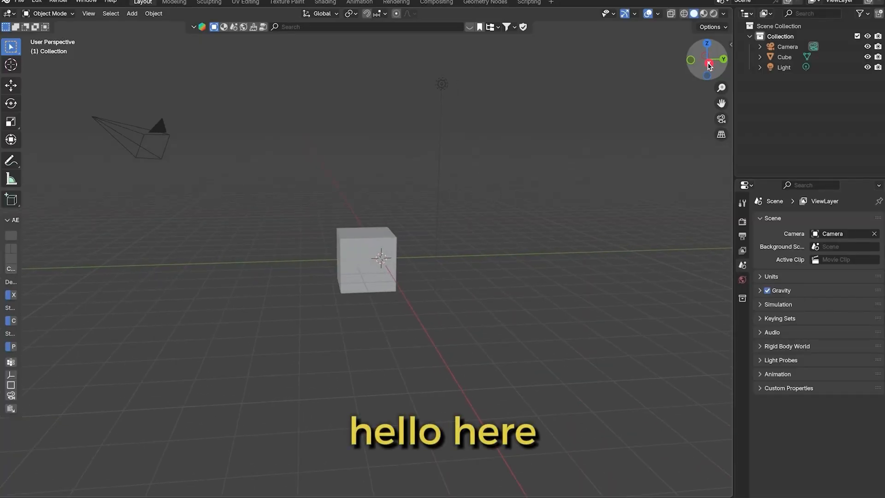
In Right Orthographic view, draw two freehand S-shaped annotation strokes around the cube and undo both
{"action": "left_click", "coordinate": [709, 64]}
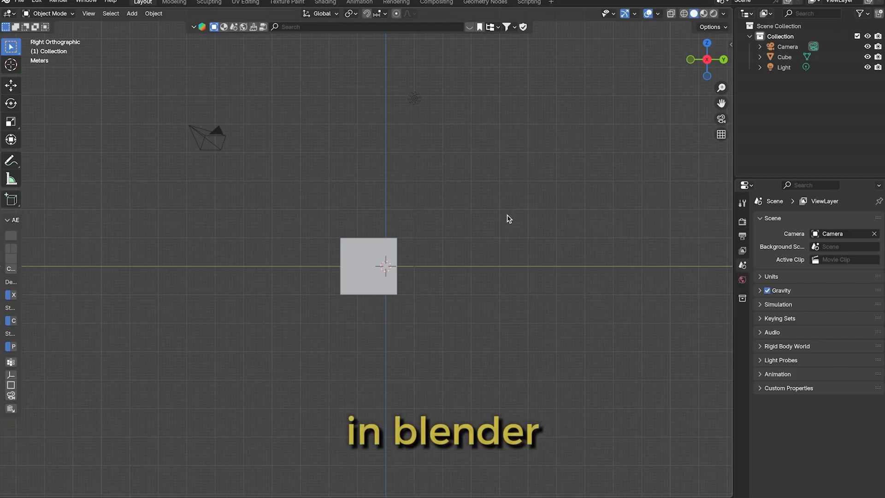
{"action": "scroll", "coordinate": [399, 238], "scroll_direction": "down", "scroll_amount": 2}
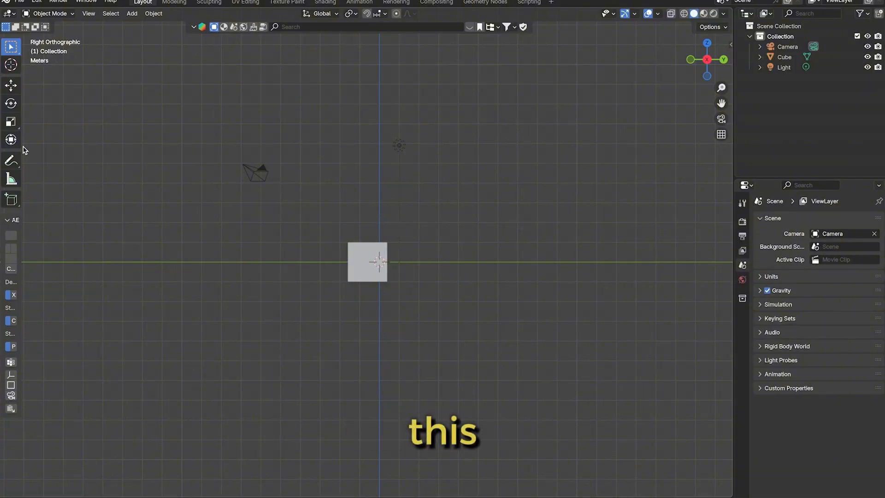
{"action": "left_click", "coordinate": [11, 161]}
{"action": "mouse_move", "coordinate": [477, 122]}
{"action": "left_mouse_down"}
{"action": "mouse_move", "coordinate": [342, 135]}
{"action": "mouse_move", "coordinate": [504, 239]}
{"action": "mouse_move", "coordinate": [443, 341]}
{"action": "mouse_move", "coordinate": [319, 336]}
{"action": "left_mouse_up"}
{"action": "mouse_move", "coordinate": [265, 131]}
{"action": "left_mouse_down"}
{"action": "mouse_move", "coordinate": [148, 129]}
{"action": "mouse_move", "coordinate": [140, 203]}
{"action": "mouse_move", "coordinate": [248, 225]}
{"action": "mouse_move", "coordinate": [254, 289]}
{"action": "mouse_move", "coordinate": [126, 304]}
{"action": "left_mouse_up"}
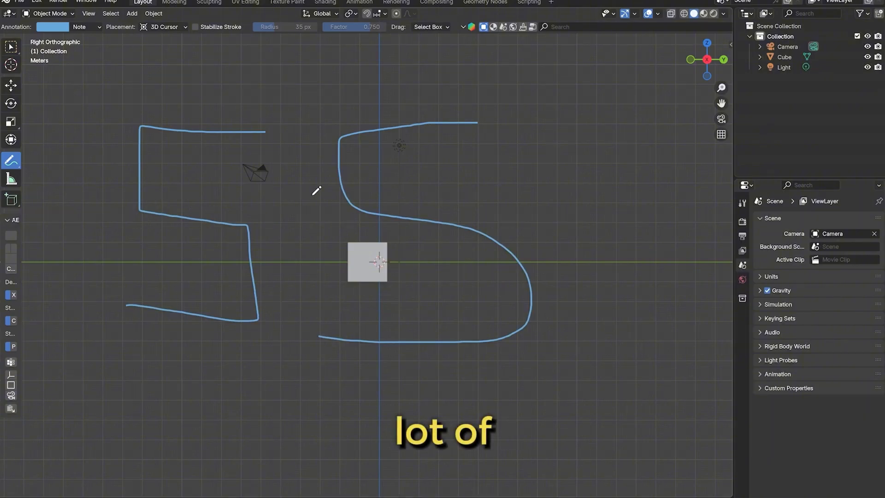
{"action": "key", "text": "ctrl+z"}
{"action": "key", "text": "ctrl+z"}
Select the cube with the Select Box tool and move it along the Y axis to about -0.053 m
{"action": "key", "text": "w"}
{"action": "left_click", "coordinate": [376, 265]}
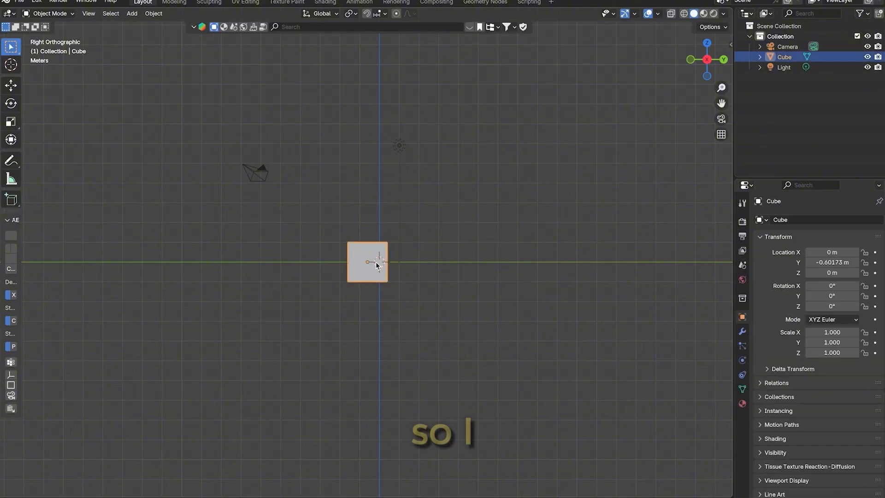
{"action": "key", "text": "g"}
{"action": "key", "text": "y"}
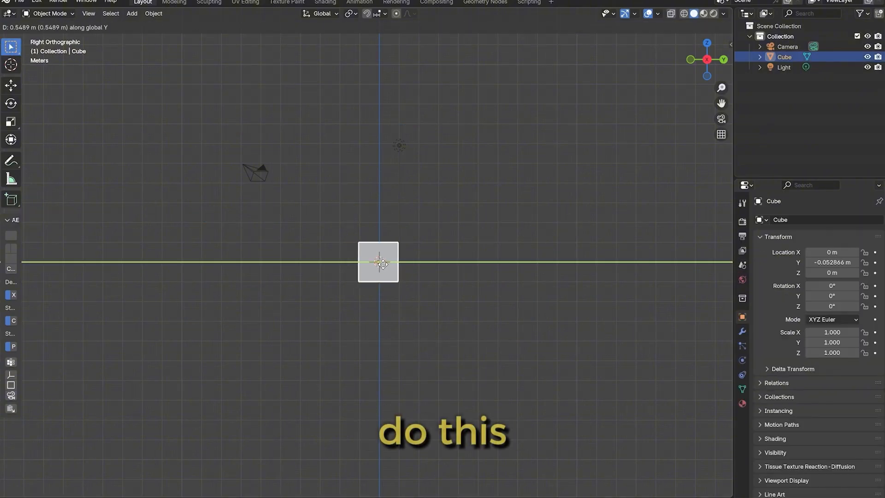
{"action": "left_click", "coordinate": [382, 266]}
Return to the Right Orthographic view, browse the object types that can be added, and add a mesh cube
{"action": "scroll", "coordinate": [428, 244], "scroll_direction": "up", "scroll_amount": 3}
{"action": "left_click_drag", "start_coordinate": [707, 59], "coordinate": [705, 62]}
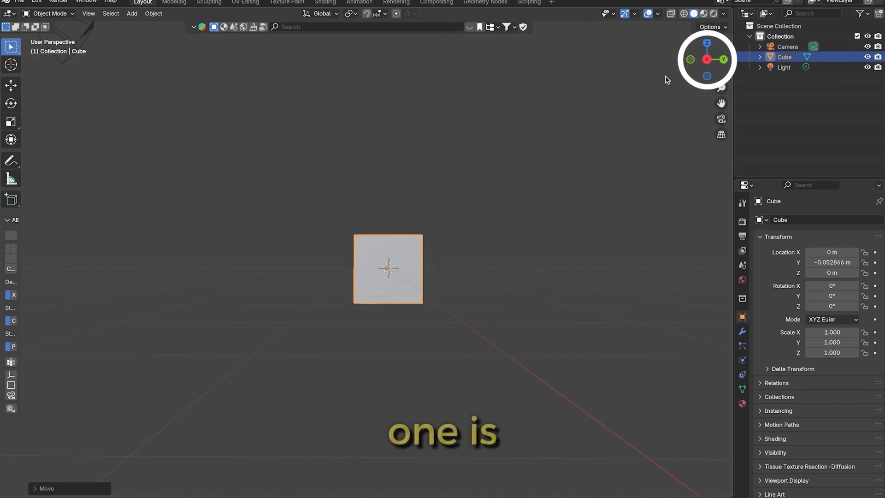
{"action": "left_click", "coordinate": [705, 60]}
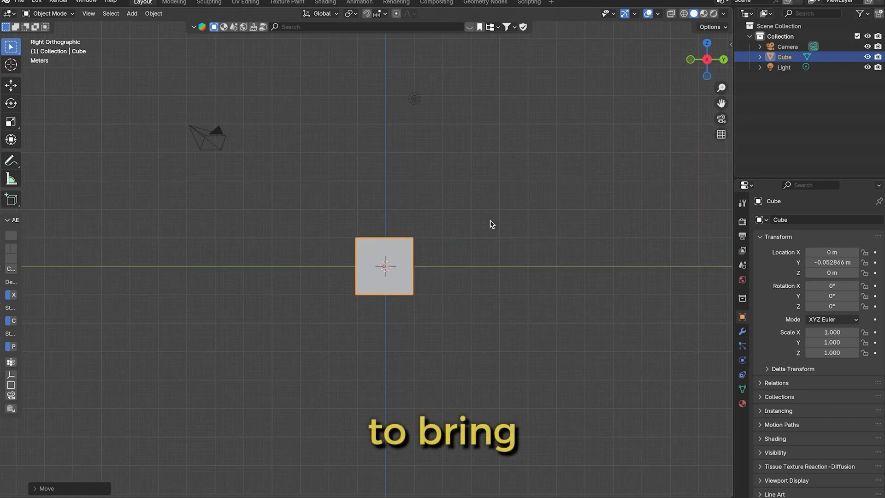
{"action": "key", "text": "shift+a"}
{"action": "mouse_move", "coordinate": [492, 221]}
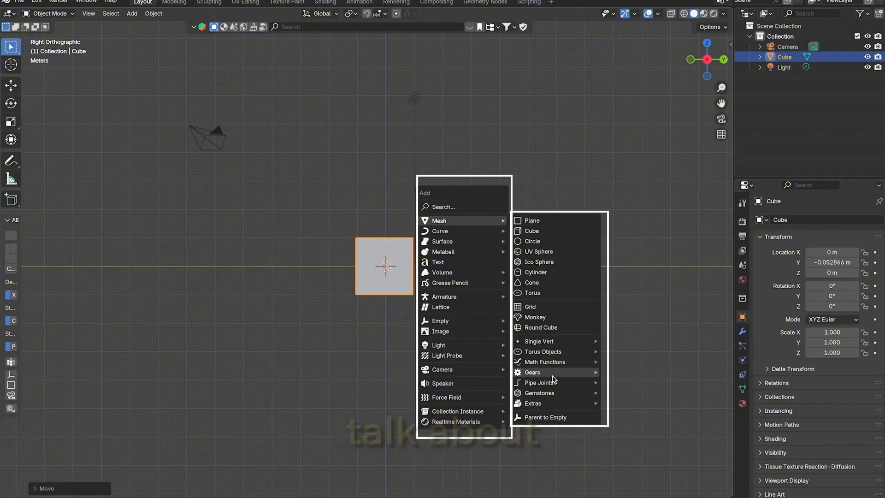
{"action": "mouse_move", "coordinate": [459, 234]}
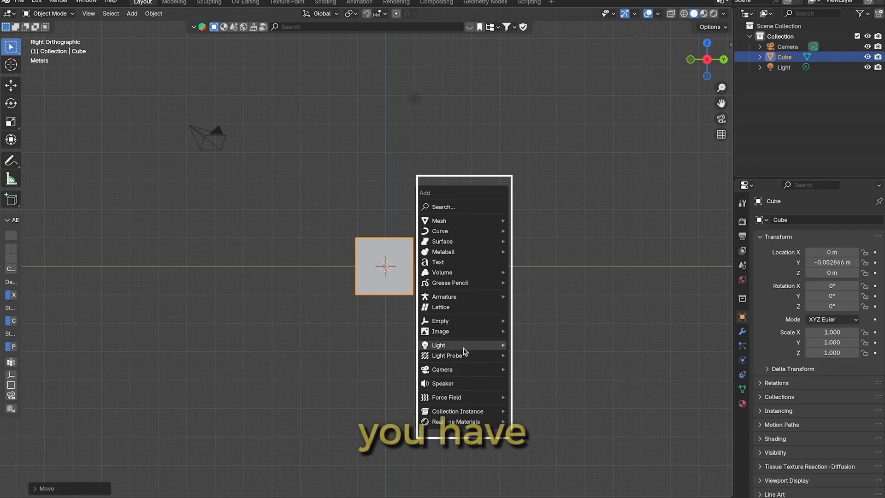
{"action": "mouse_move", "coordinate": [464, 350]}
{"action": "mouse_move", "coordinate": [493, 398]}
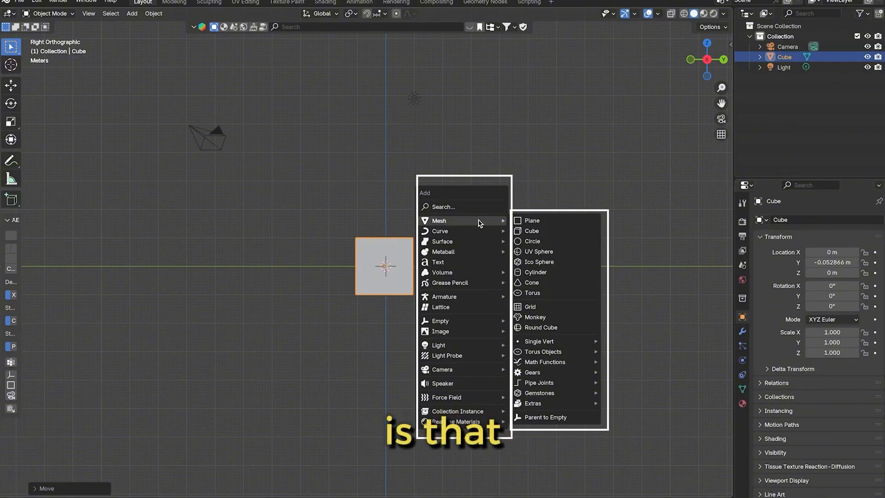
{"action": "left_click", "coordinate": [550, 231]}
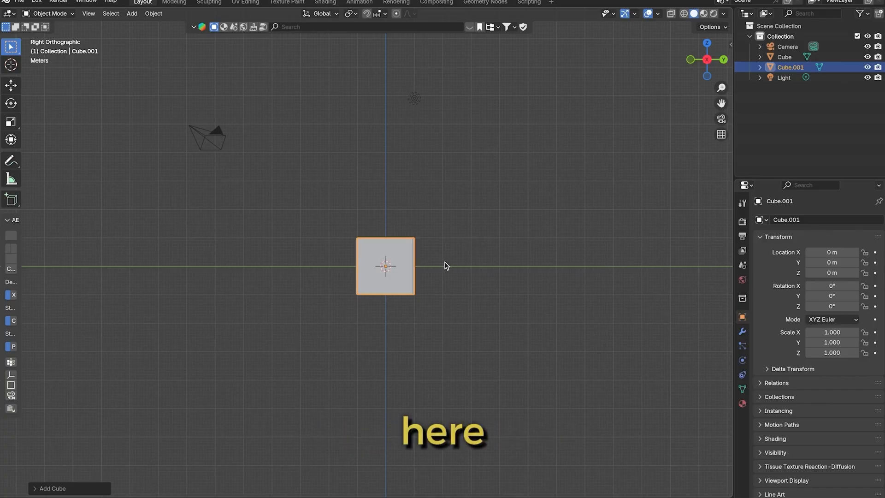
Reselect the newly added cube and move it along the Y axis to about 4.48 m, clear of the original cube
{"action": "left_click", "coordinate": [429, 267]}
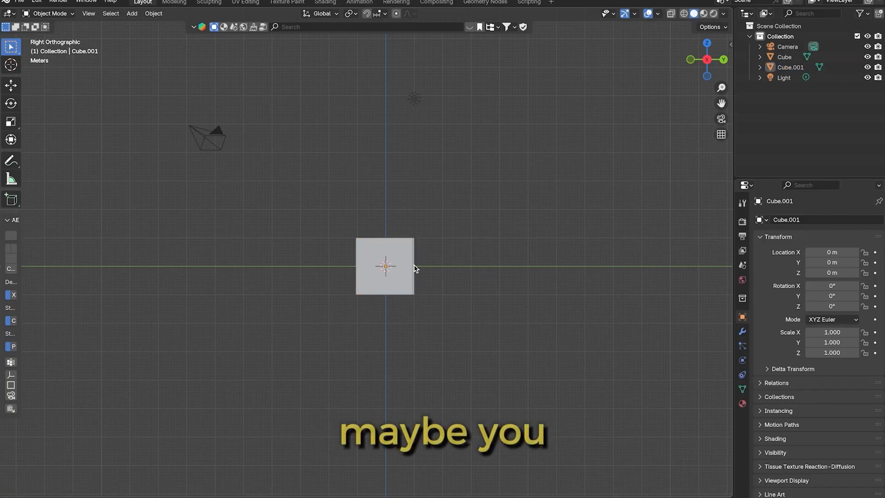
{"action": "left_click", "coordinate": [782, 68]}
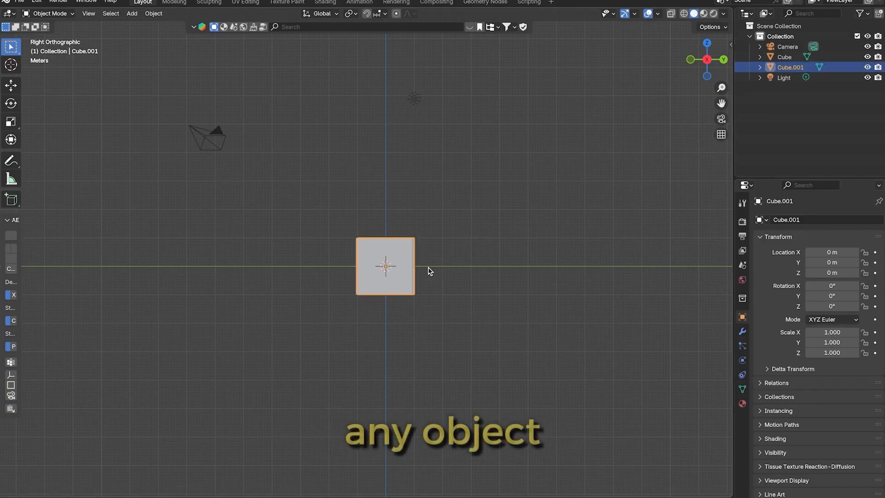
{"action": "key", "text": "g"}
{"action": "left_click", "coordinate": [586, 288]}
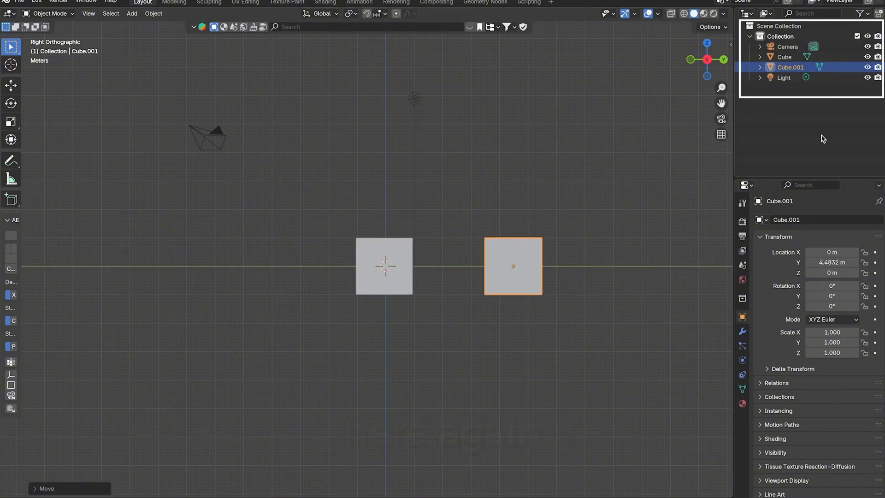
Rename the object Cube.001 as "cube 2"
{"action": "left_click", "coordinate": [593, 132]}
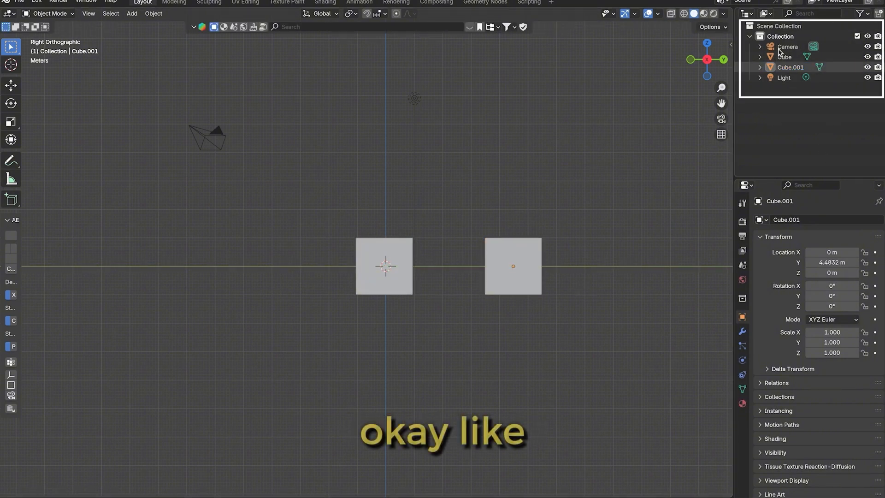
{"action": "left_click", "coordinate": [795, 57]}
{"action": "left_click", "coordinate": [795, 68]}
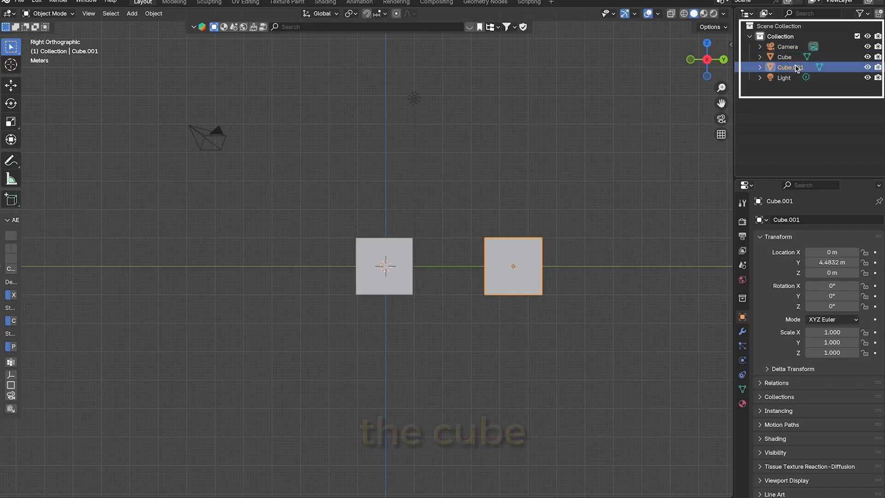
{"action": "double_click", "coordinate": [797, 68]}
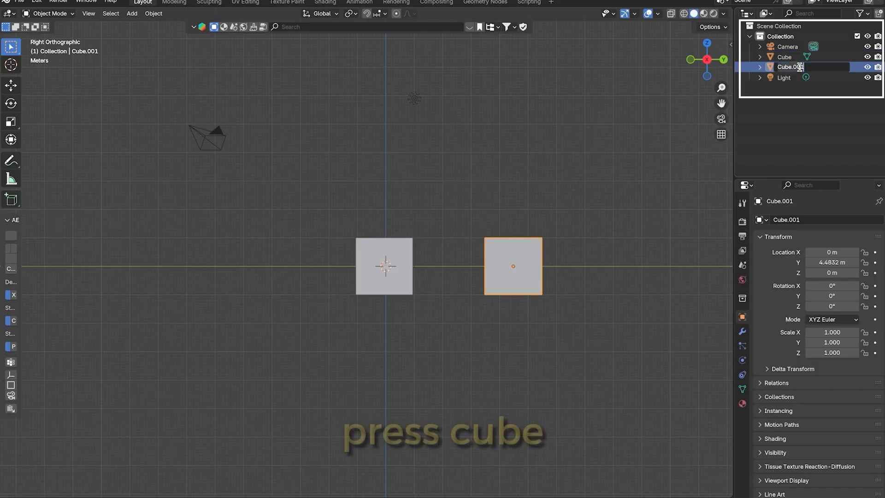
{"action": "type", "text": "cube 2"}
{"action": "key", "text": "Return"}
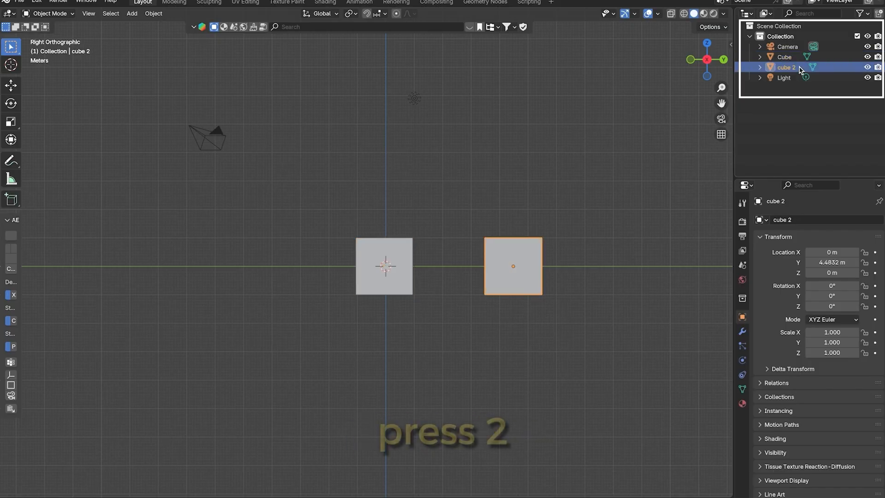
Open the names of cube 2, Cube and Camera for editing in turn, leaving each one as it is
{"action": "double_click", "coordinate": [798, 67]}
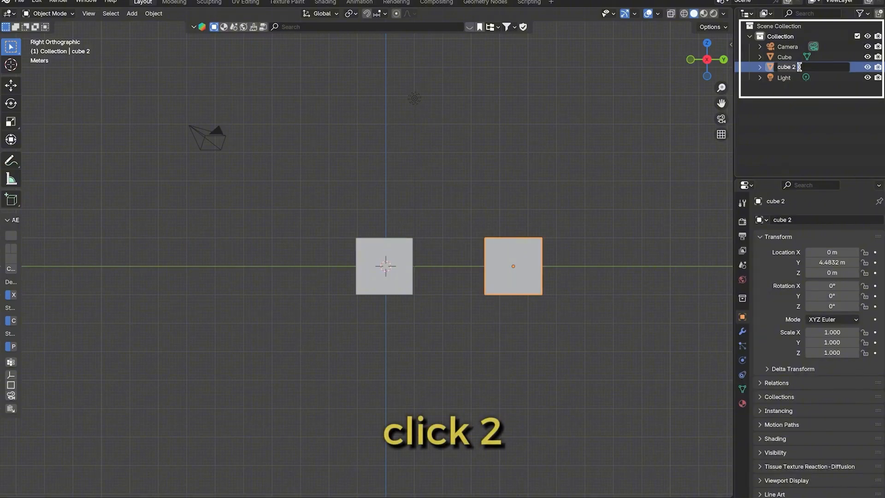
{"action": "left_click", "coordinate": [774, 56]}
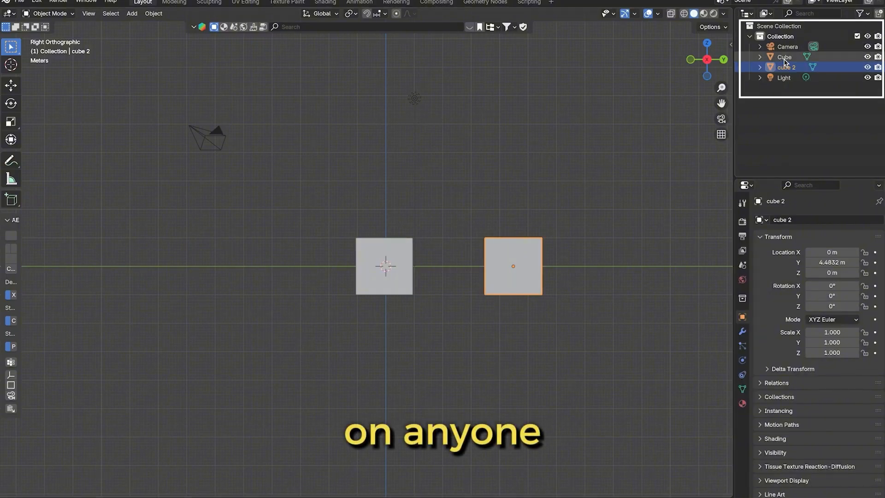
{"action": "double_click", "coordinate": [784, 57]}
{"action": "left_click", "coordinate": [783, 77]}
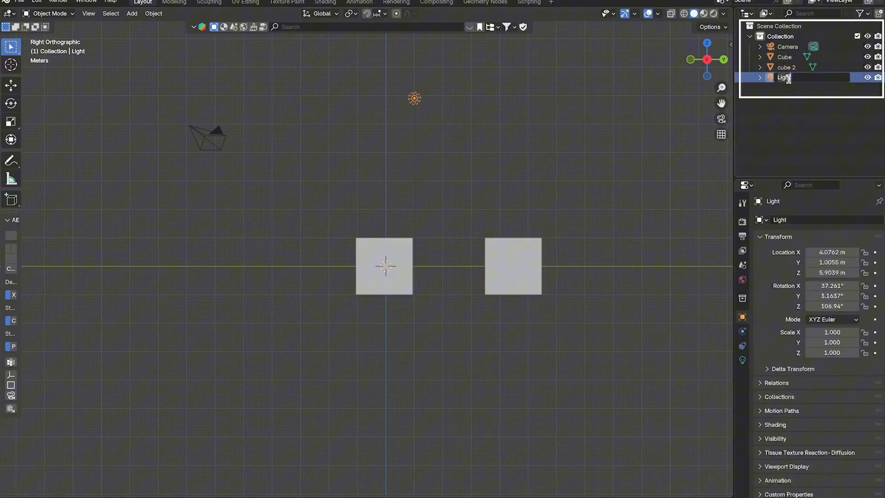
{"action": "double_click", "coordinate": [789, 46]}
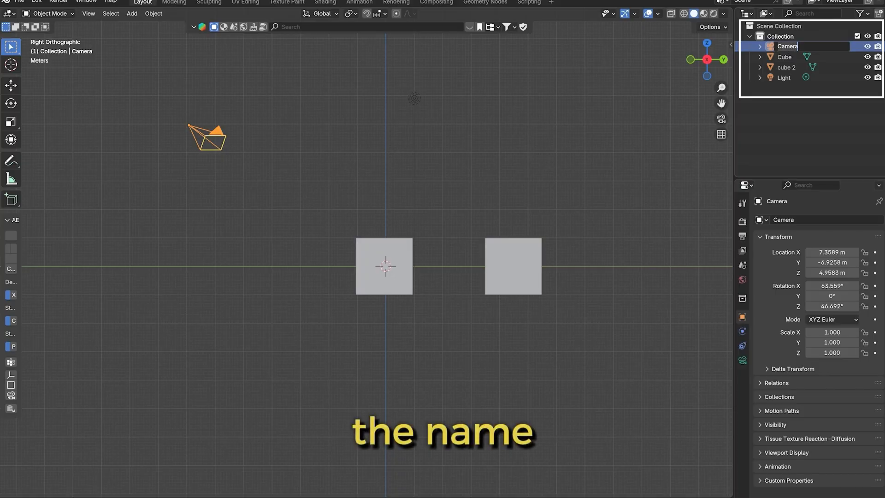
{"action": "left_click", "coordinate": [723, 87]}
Select cube 2 and use the Move tool to bring it beside the original cube, at about 1.98 m along Y
{"action": "left_click", "coordinate": [408, 279]}
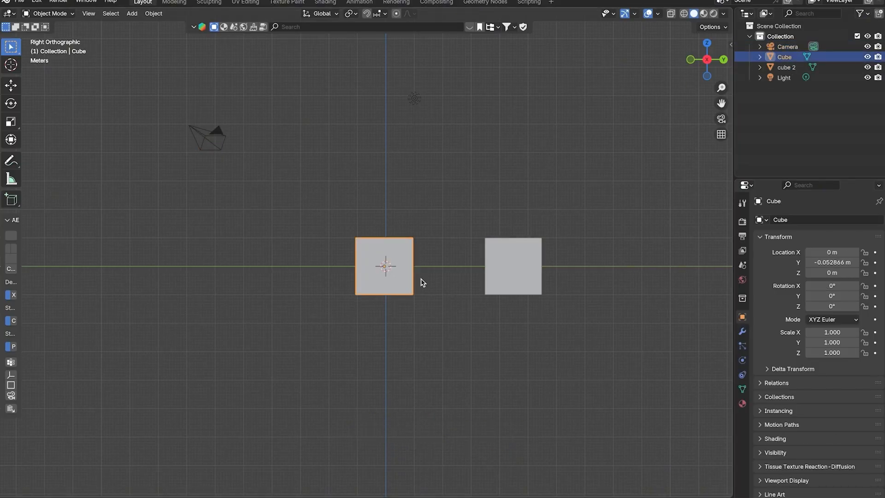
{"action": "left_click", "coordinate": [504, 282]}
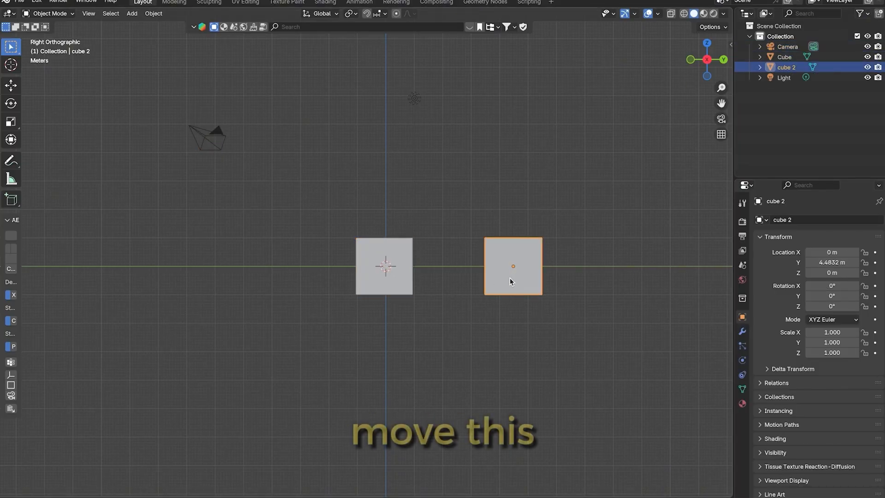
{"action": "left_click", "coordinate": [11, 85]}
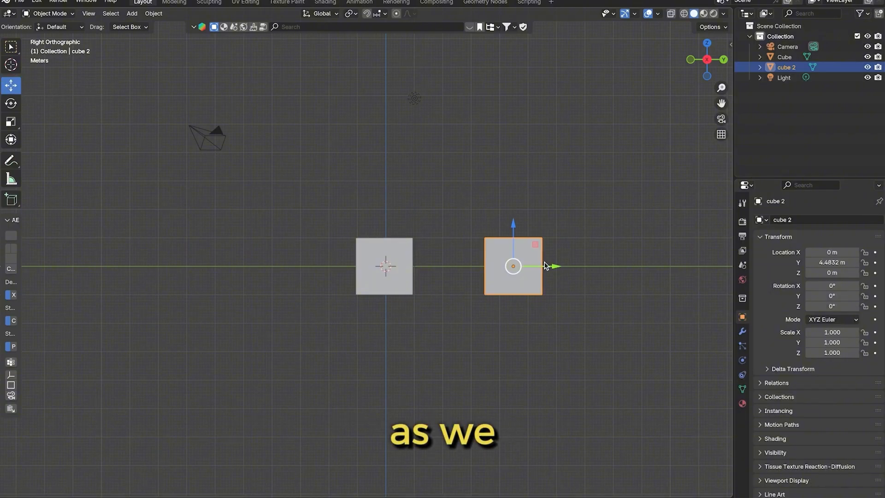
{"action": "left_click_drag", "start_coordinate": [556, 267], "coordinate": [483, 270]}
{"action": "left_click", "coordinate": [501, 238]}
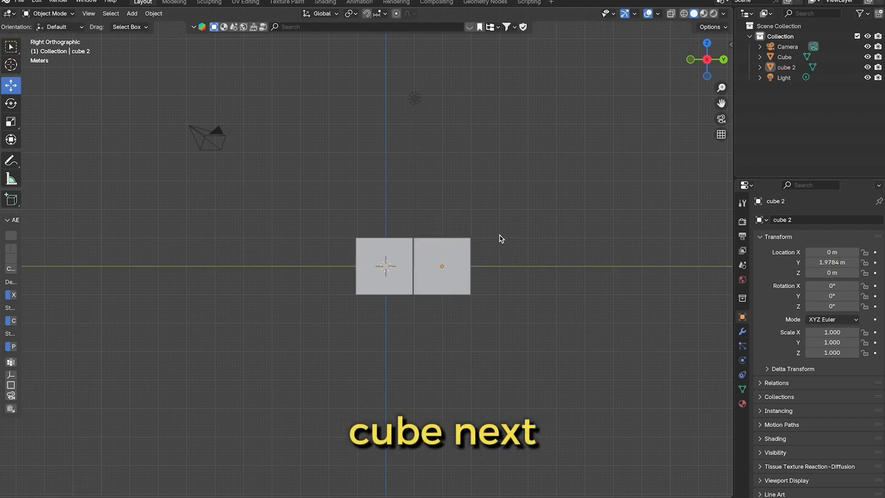
Check the gap between the cubes in perspective, return to Right Orthographic view, and move cube 2 to about 2.11 m along Y
{"action": "left_click", "coordinate": [465, 241]}
{"action": "left_click_drag", "start_coordinate": [709, 57], "coordinate": [698, 65]}
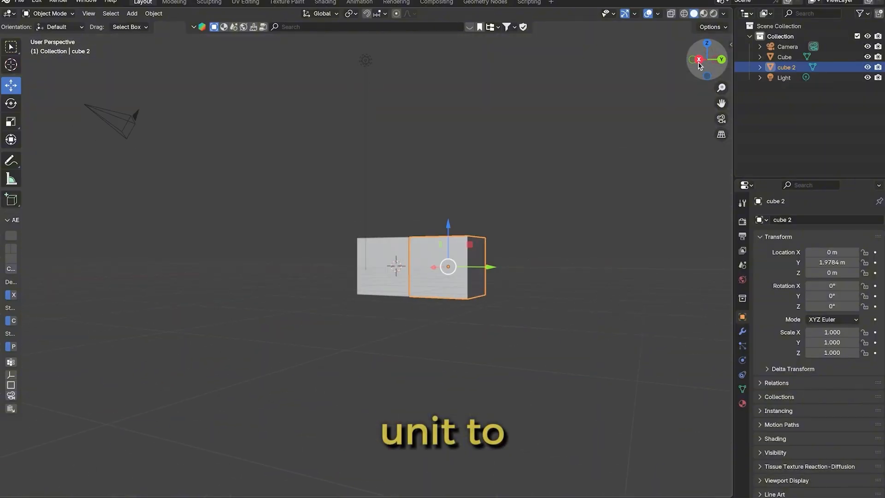
{"action": "left_click", "coordinate": [699, 60]}
{"action": "left_click_drag", "start_coordinate": [513, 269], "coordinate": [463, 284]}
{"action": "scroll", "coordinate": [571, 200], "scroll_direction": "down", "scroll_amount": 2}
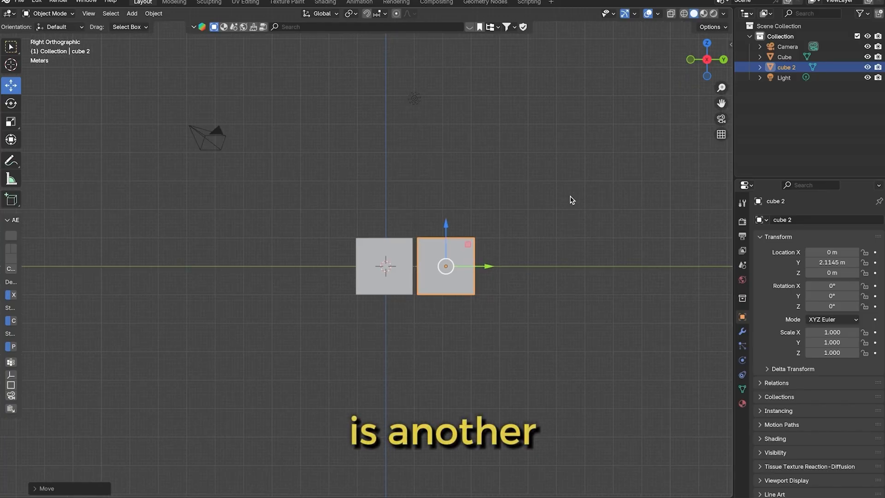
Delete cube 2 from the scene
{"action": "key", "text": "x"}
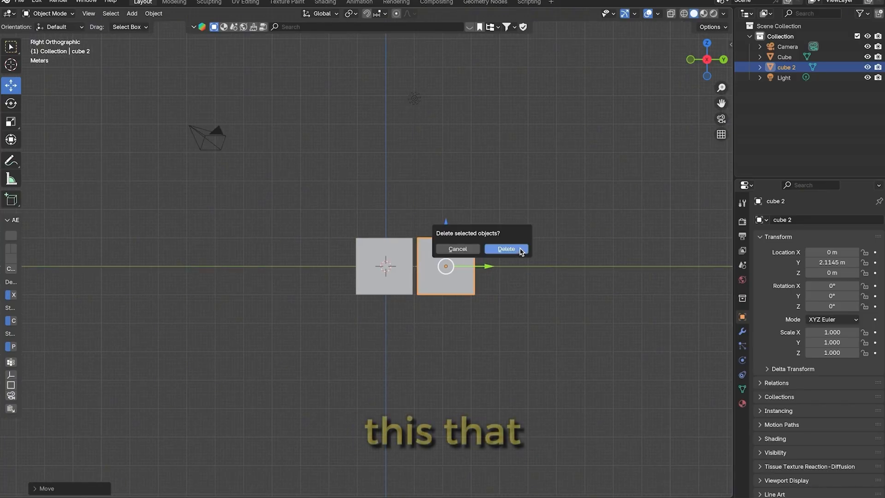
{"action": "left_click", "coordinate": [514, 248]}
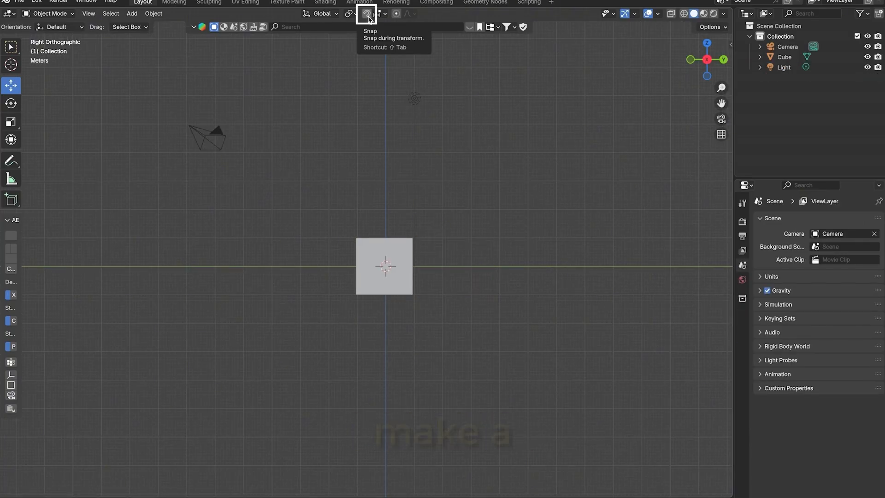
Add another mesh cube and move it along the Y axis to about 5.59 m
{"action": "key", "text": "shift+a"}
{"action": "mouse_move", "coordinate": [492, 223]}
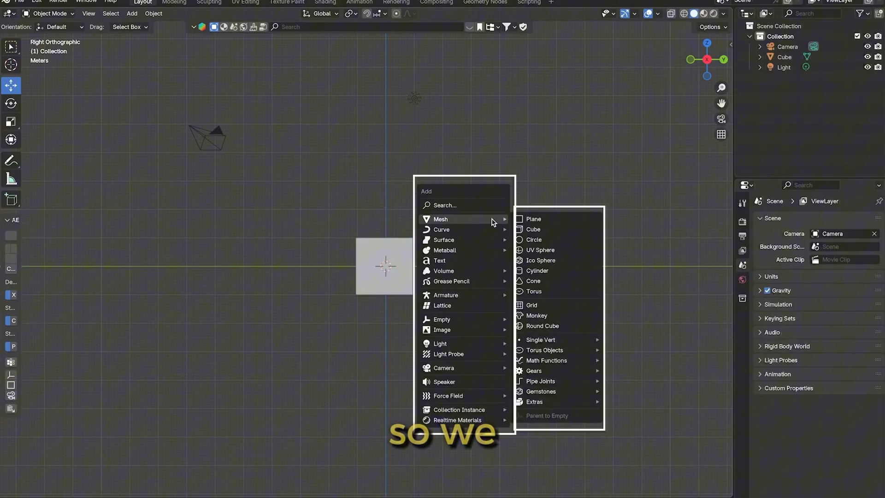
{"action": "left_click", "coordinate": [544, 228]}
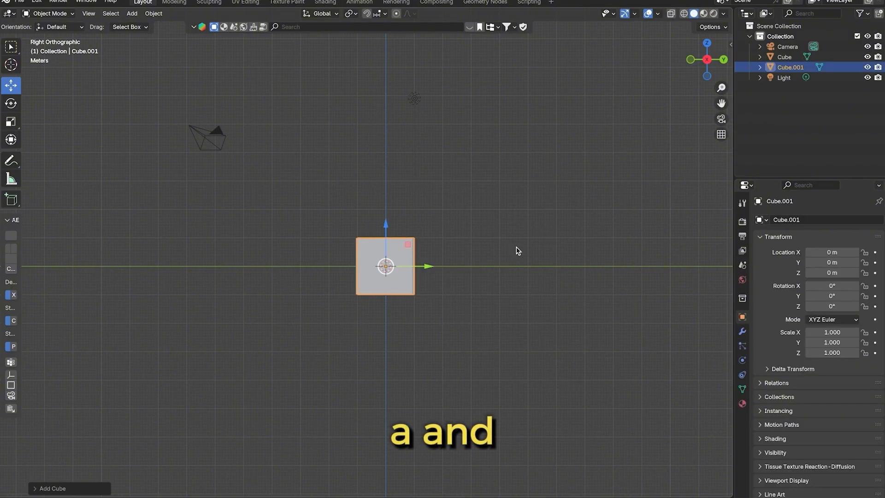
{"action": "key", "text": "g"}
{"action": "key", "text": "y"}
{"action": "left_click", "coordinate": [656, 257]}
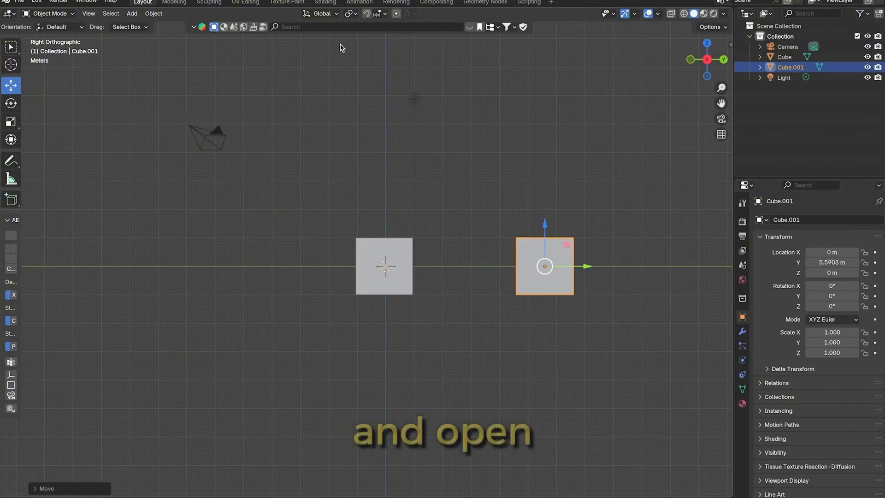
Delete the newly added second cube, keeping the original at the centre
{"action": "key", "text": "x"}
{"action": "left_click", "coordinate": [562, 277]}
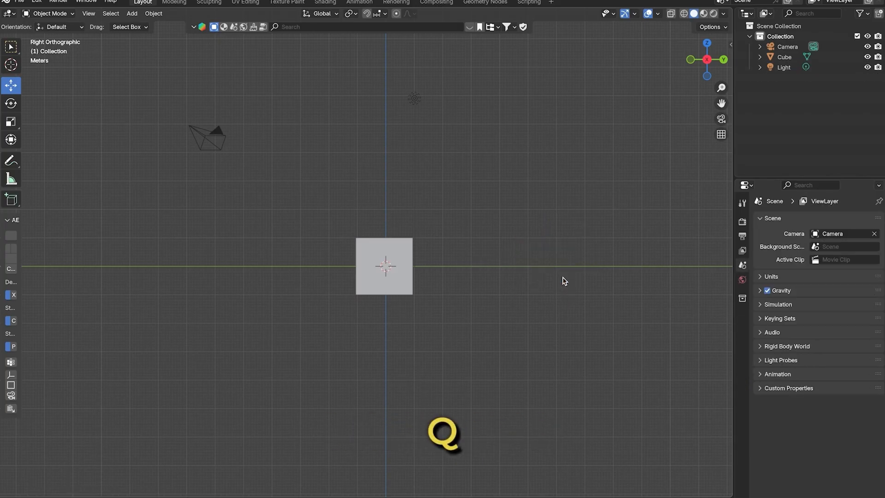
Duplicate the cube four times in succession, placing the copies at about Y/Z 6.99/2.63, -2.98/4.05, 6.23/-1.80 and -7.91/-1.67 m
{"action": "left_click", "coordinate": [391, 265]}
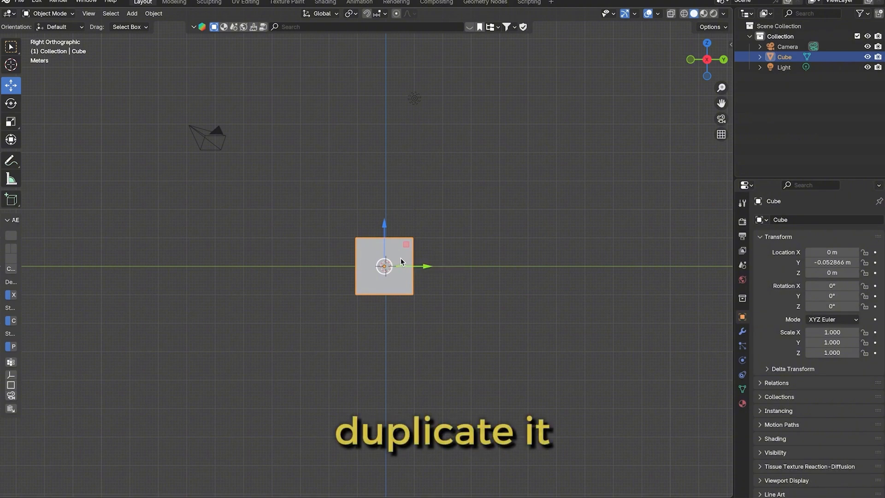
{"action": "key", "text": "shift+d"}
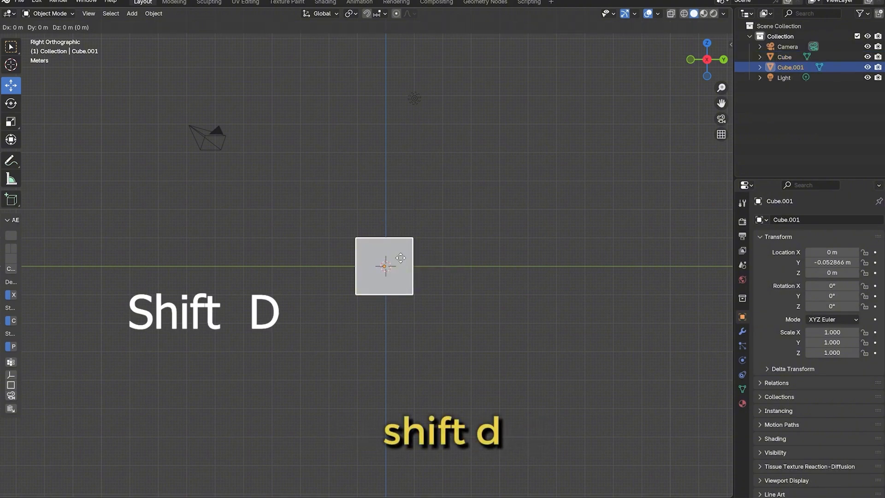
{"action": "left_click", "coordinate": [601, 187]}
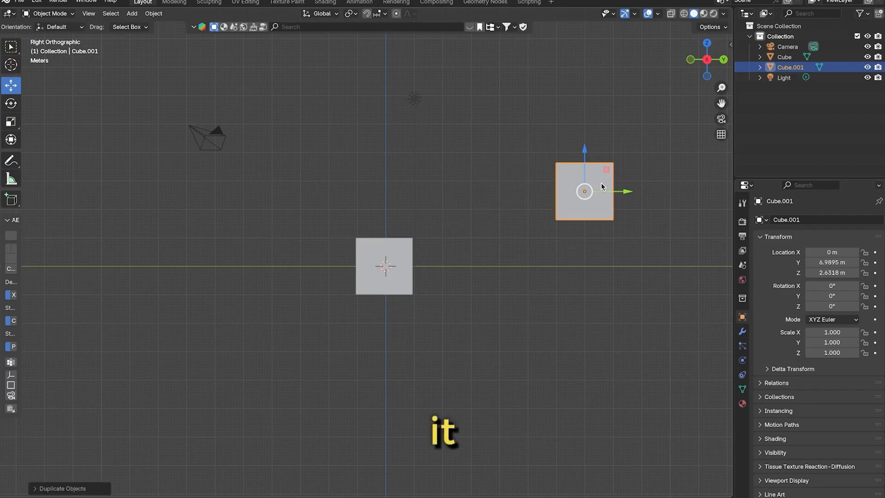
{"action": "key", "text": "shift+d"}
{"action": "left_click", "coordinate": [344, 202]}
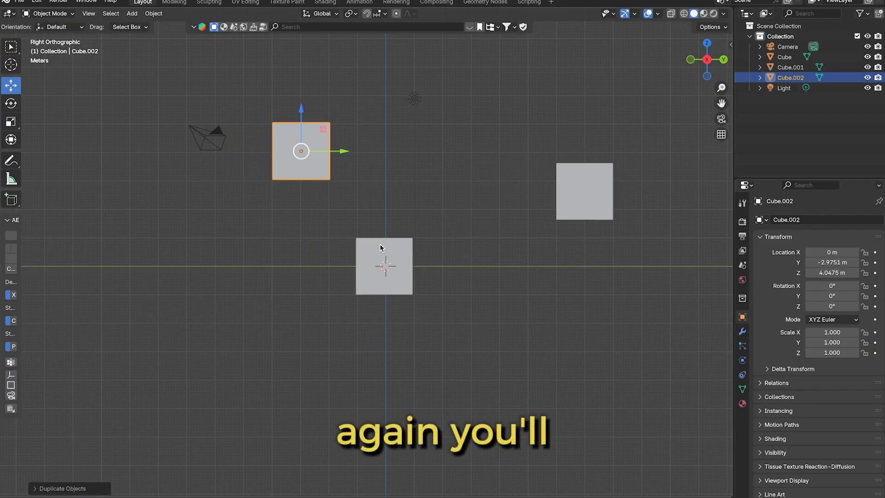
{"action": "key", "text": "shift+d"}
{"action": "left_click", "coordinate": [503, 353]}
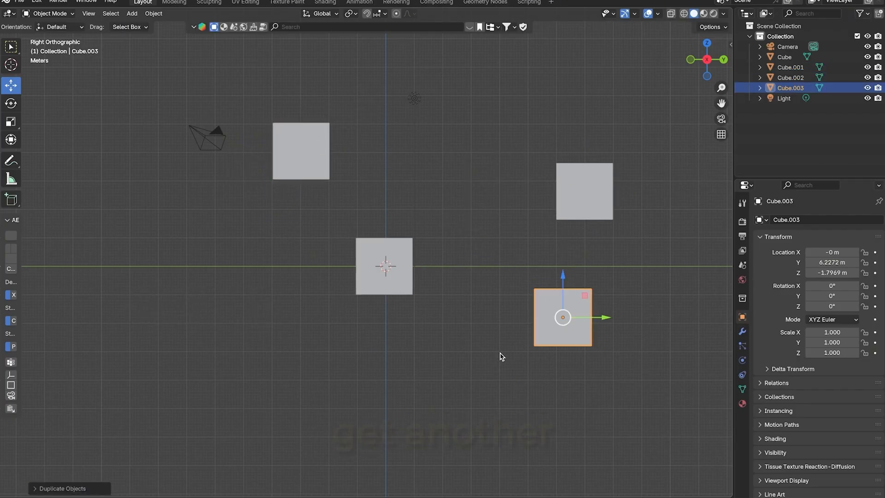
{"action": "key", "text": "shift+d"}
{"action": "left_click", "coordinate": [86, 343]}
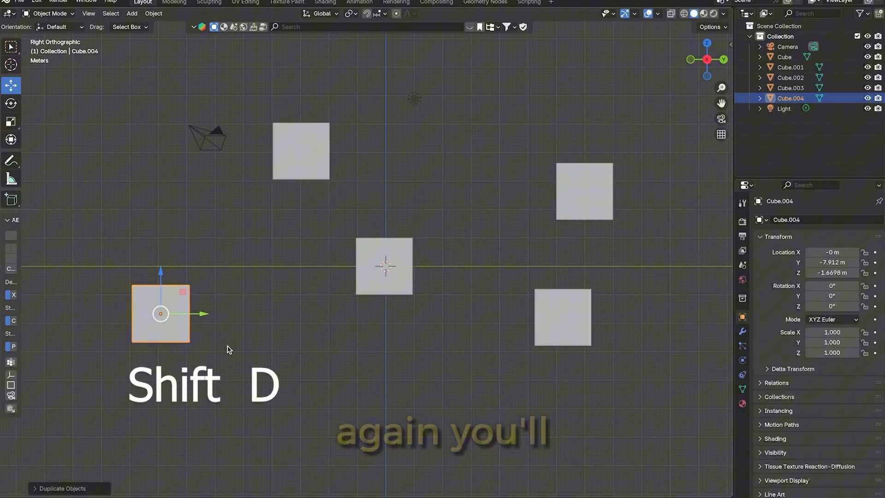
Undo the four cube duplications, going back to the single original cube
{"action": "left_click", "coordinate": [454, 364]}
{"action": "key", "text": "ctrl+z"}
{"action": "key", "text": "ctrl+z"}
{"action": "key", "text": "ctrl+z"}
{"action": "key", "text": "ctrl+z"}
{"action": "key", "text": "ctrl+z"}
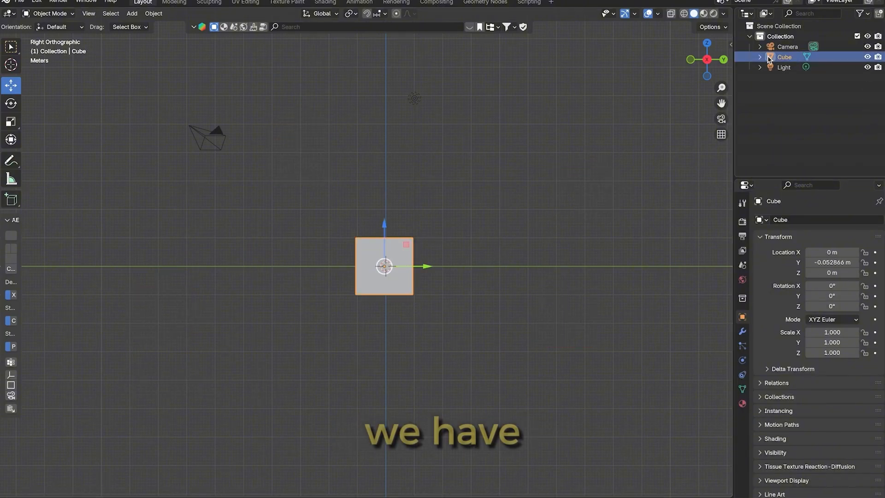
Duplicate the cube in place, move the copy along the Y axis to about -3.76 m, and undo both operations
{"action": "key", "text": "shift+d"}
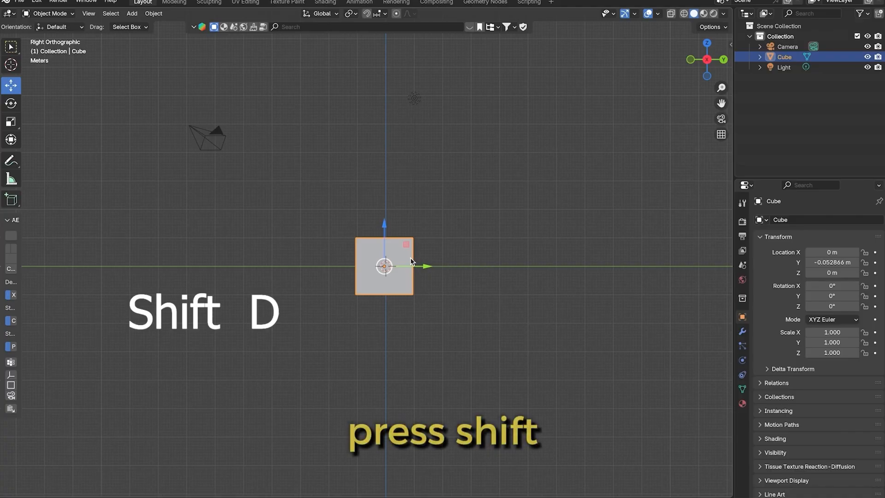
{"action": "right_click", "coordinate": [411, 261]}
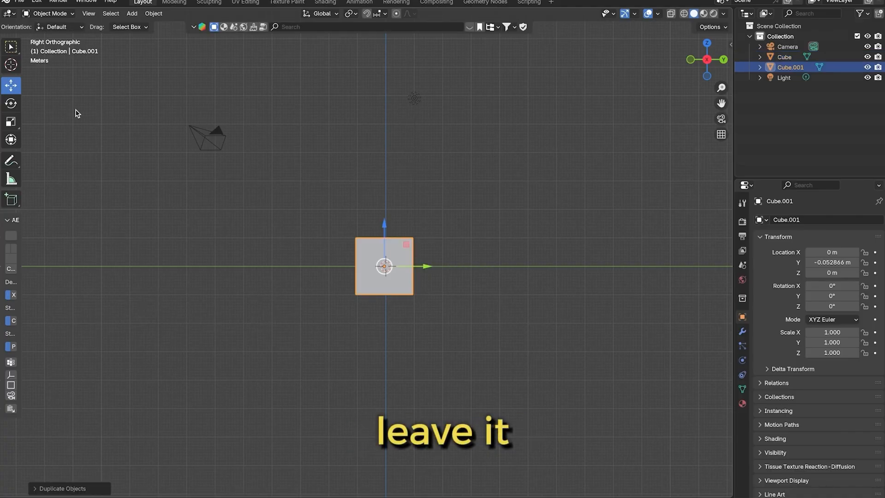
{"action": "left_click_drag", "start_coordinate": [429, 266], "coordinate": [322, 279]}
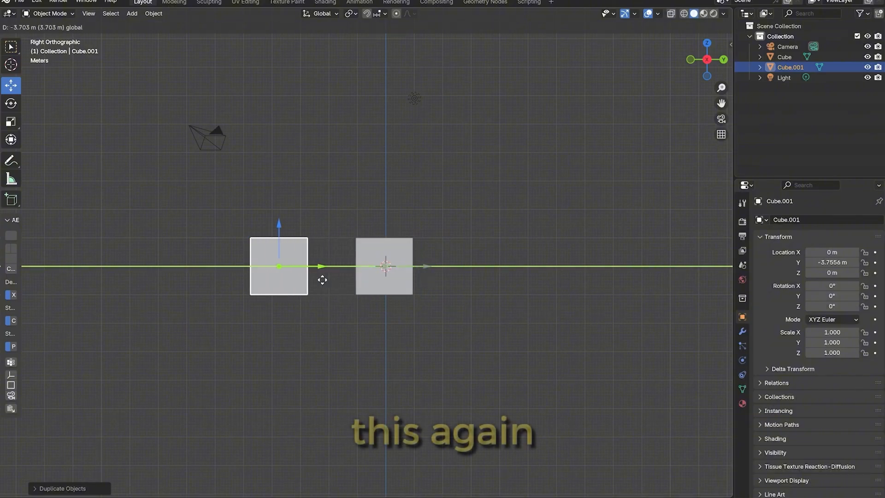
{"action": "key", "text": "ctrl+z"}
{"action": "key", "text": "ctrl+z"}
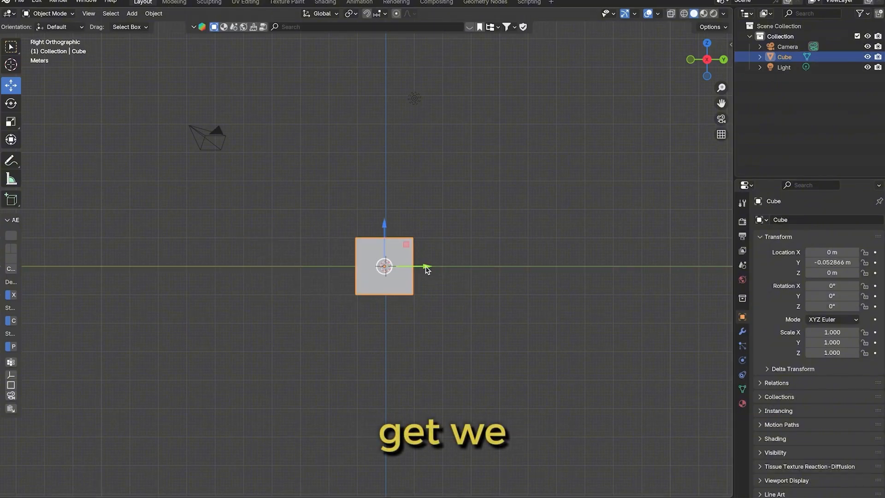
Move the original cube slightly along the Y axis to about -0.035 m and deselect it
{"action": "mouse_move", "coordinate": [427, 266]}
{"action": "left_mouse_down"}
{"action": "mouse_move", "coordinate": [505, 268]}
{"action": "mouse_move", "coordinate": [428, 271]}
{"action": "left_mouse_up"}
{"action": "left_click", "coordinate": [475, 241]}
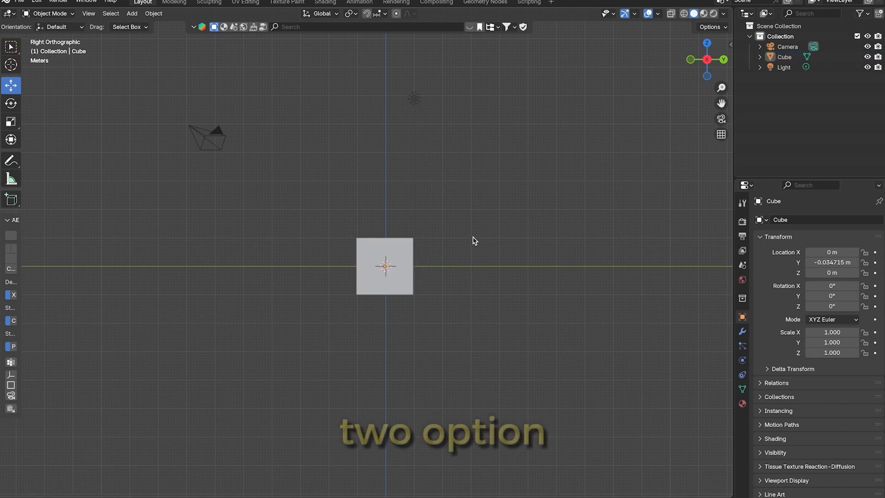
Add a second mesh cube, move it along the Y axis to about 4.50 m, and deselect it
{"action": "left_click", "coordinate": [406, 276]}
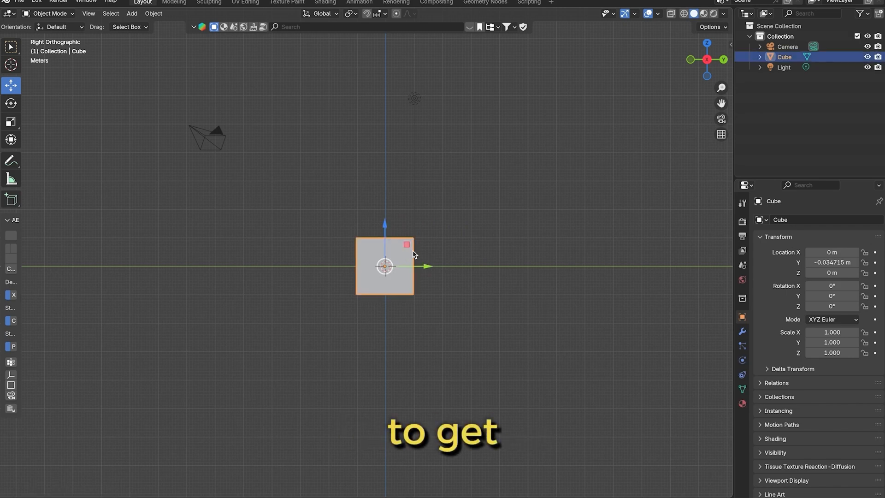
{"action": "left_click", "coordinate": [452, 241]}
{"action": "left_click", "coordinate": [409, 260]}
{"action": "left_click", "coordinate": [467, 260]}
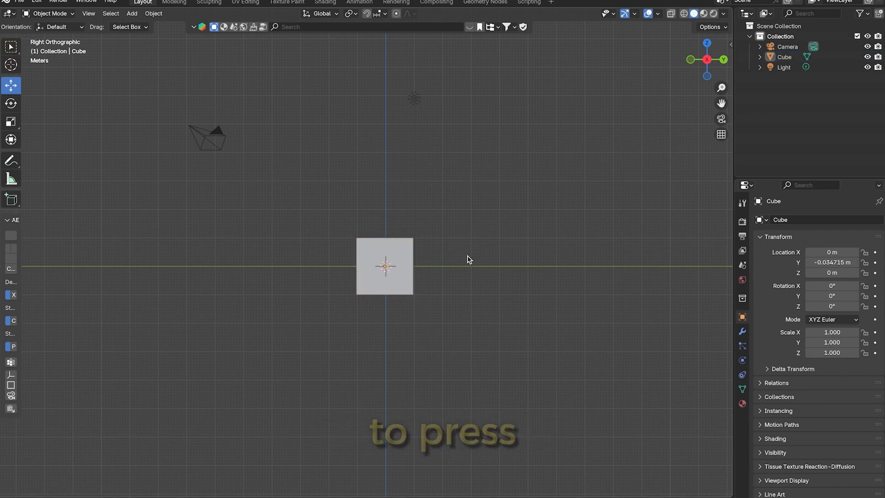
{"action": "key", "text": "shift+a"}
{"action": "mouse_move", "coordinate": [468, 257]}
{"action": "left_click", "coordinate": [509, 266]}
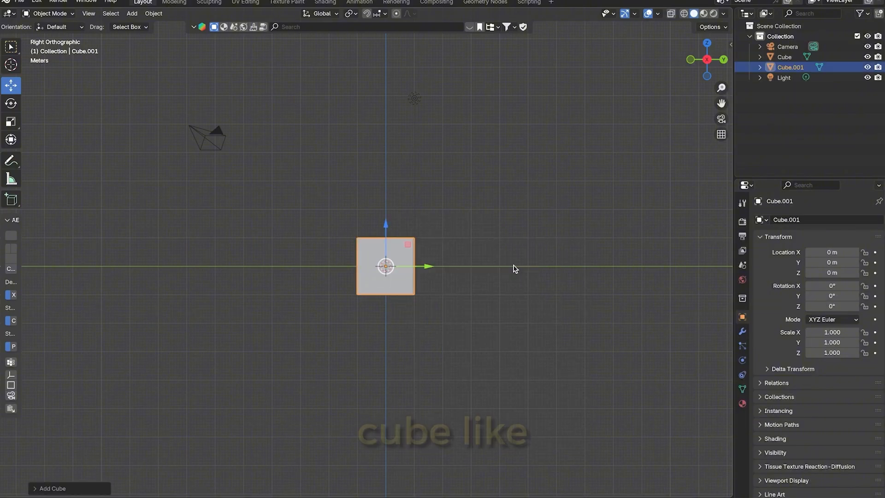
{"action": "left_click_drag", "start_coordinate": [397, 264], "coordinate": [525, 265]}
{"action": "left_click", "coordinate": [541, 224]}
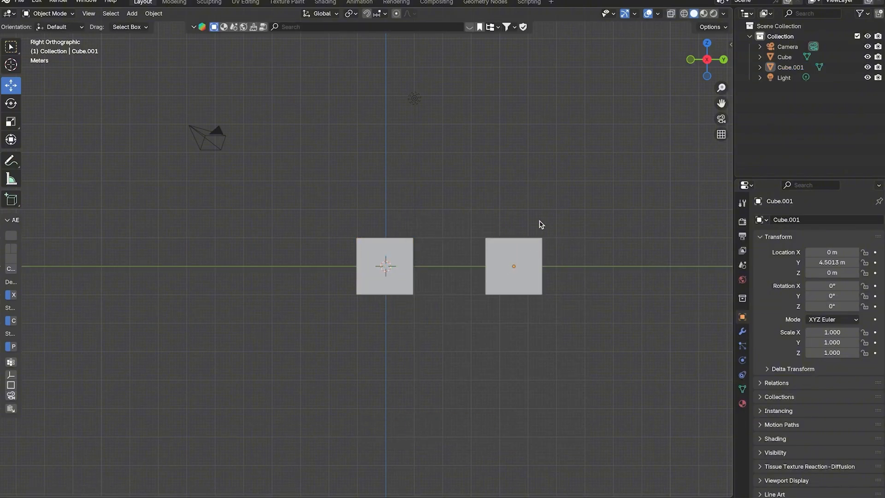
Make three cube duplicates, placing them at about Y/Z -7.80/1.25 m, above the second cube, and about -2.36/3.96 m
{"action": "left_click", "coordinate": [388, 270]}
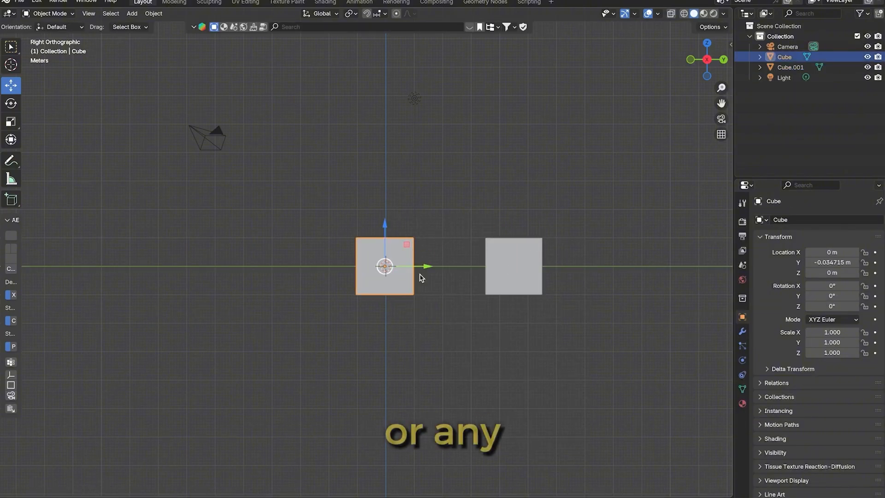
{"action": "key", "text": "shift+d"}
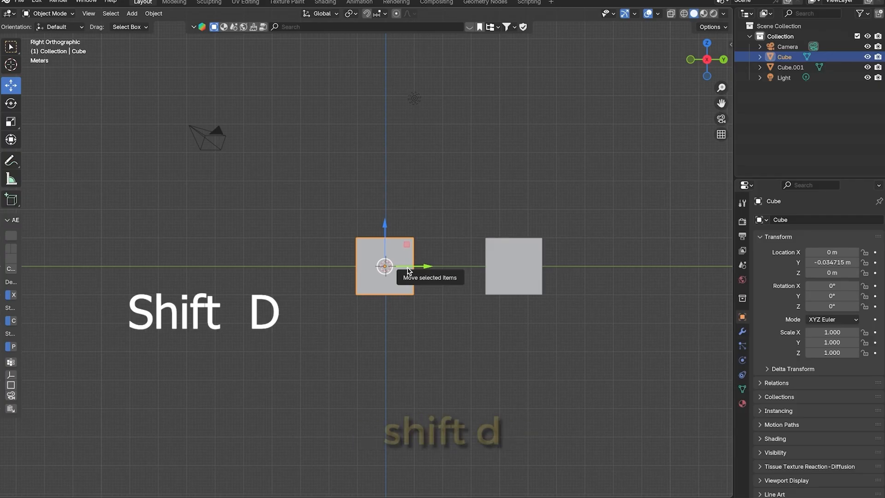
{"action": "left_click", "coordinate": [186, 231]}
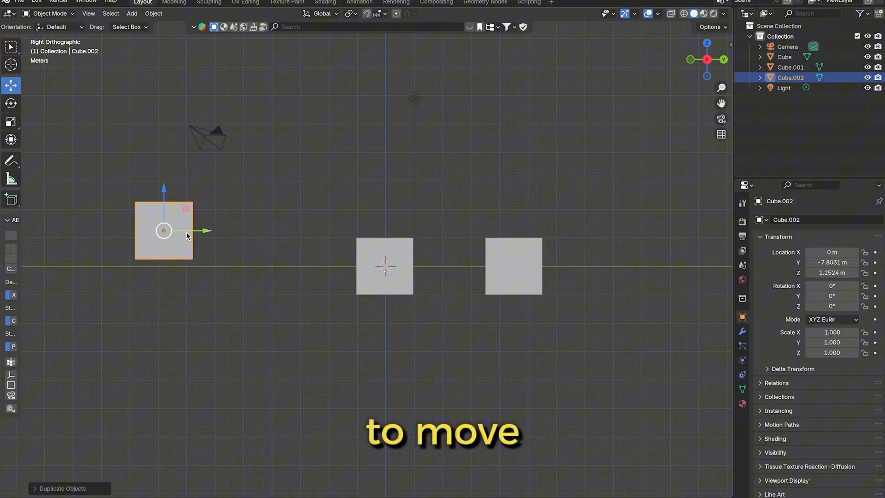
{"action": "left_click", "coordinate": [394, 284]}
{"action": "key", "text": "shift+d"}
{"action": "left_click", "coordinate": [527, 166]}
{"action": "left_click", "coordinate": [544, 273]}
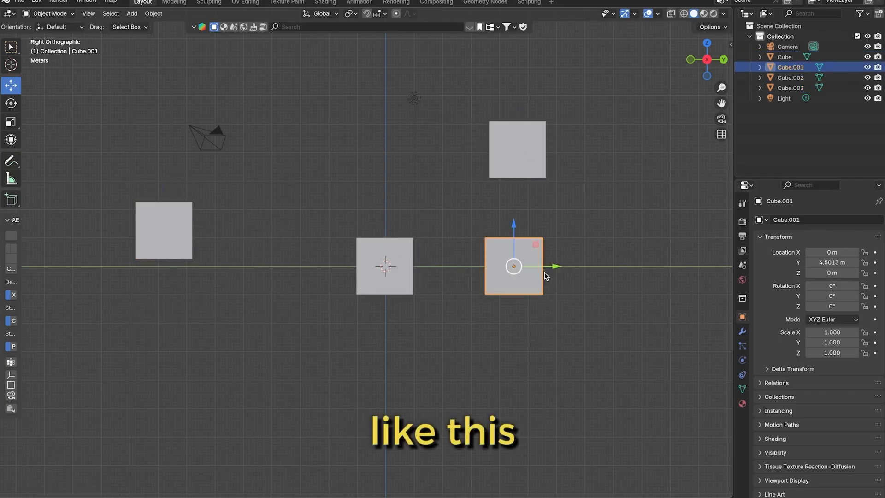
{"action": "key", "text": "shift+s"}
{"action": "key", "text": "Escape"}
{"action": "key", "text": "shift+d"}
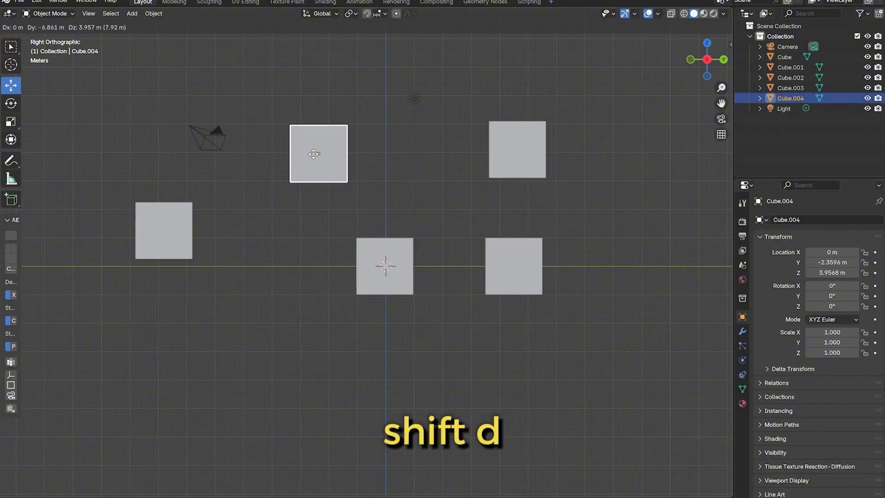
{"action": "left_click", "coordinate": [313, 154]}
{"action": "left_click", "coordinate": [435, 240]}
Undo the three cube duplications and the second cube's move along the Y axis
{"action": "key", "text": "ctrl+z"}
{"action": "key", "text": "ctrl+z"}
{"action": "key", "text": "ctrl+z"}
{"action": "key", "text": "ctrl+z"}
{"action": "key", "text": "ctrl+z"}
{"action": "key", "text": "ctrl+z"}
{"action": "key", "text": "ctrl+z"}
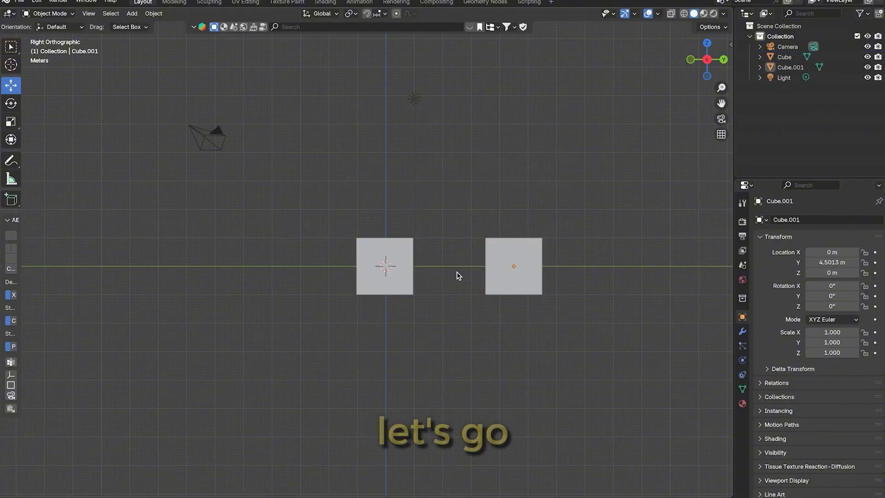
{"action": "key", "text": "ctrl+z"}
Duplicate the original cube, move the copy along the Y axis to about 1.998 m beside it, and deselect it
{"action": "left_click", "coordinate": [413, 286]}
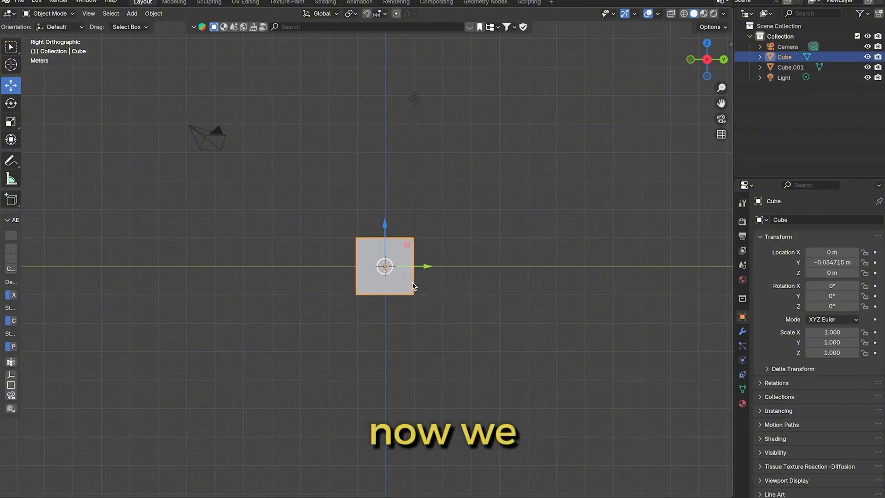
{"action": "key", "text": "shift+d"}
{"action": "key", "text": "y"}
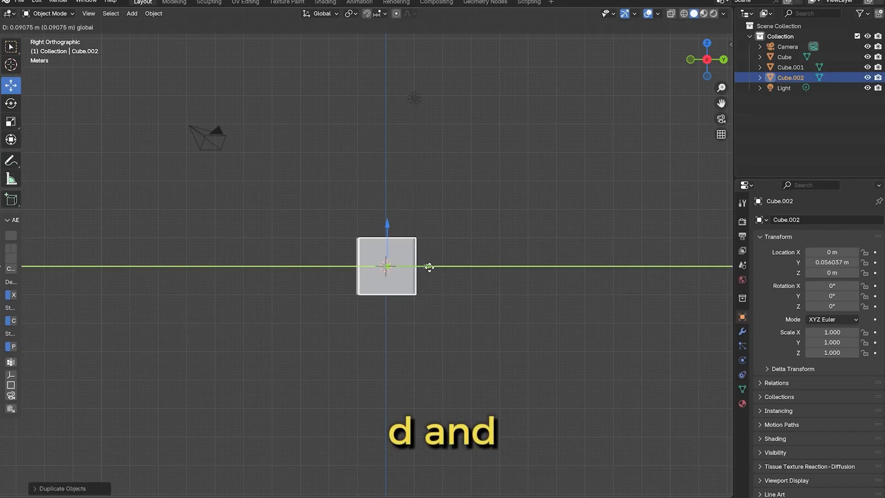
{"action": "left_click", "coordinate": [484, 266]}
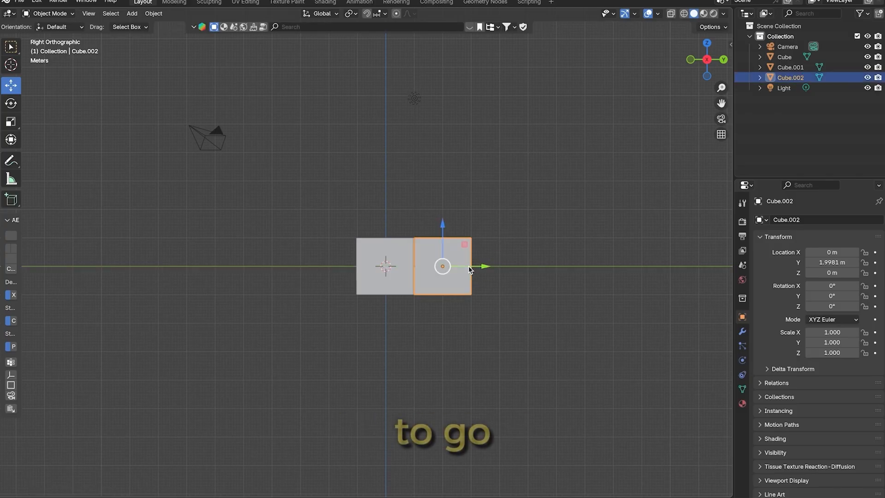
{"action": "left_click_drag", "start_coordinate": [483, 264], "coordinate": [482, 265]}
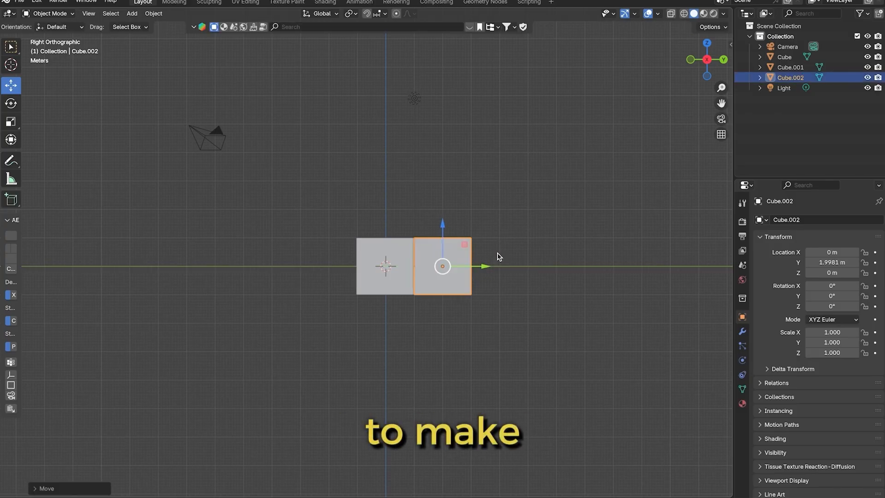
{"action": "left_click", "coordinate": [498, 252]}
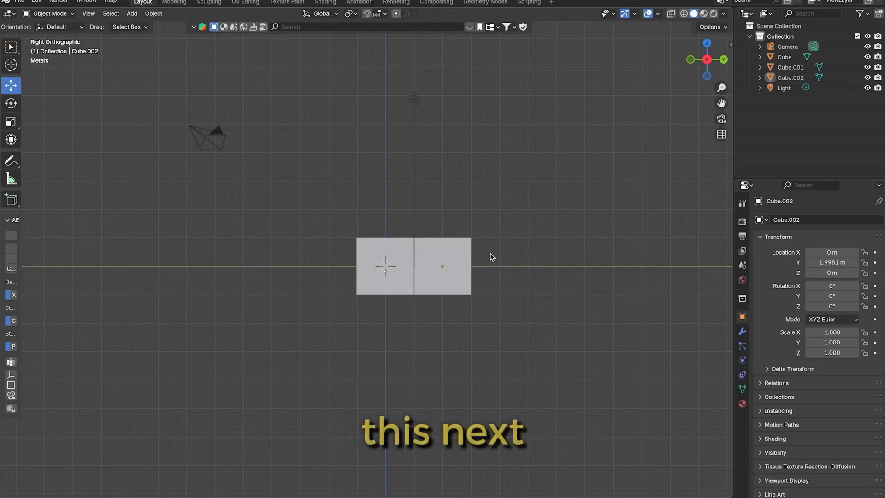
Move the copy farther along the Y axis away from the original cube and delete it
{"action": "left_click", "coordinate": [470, 272]}
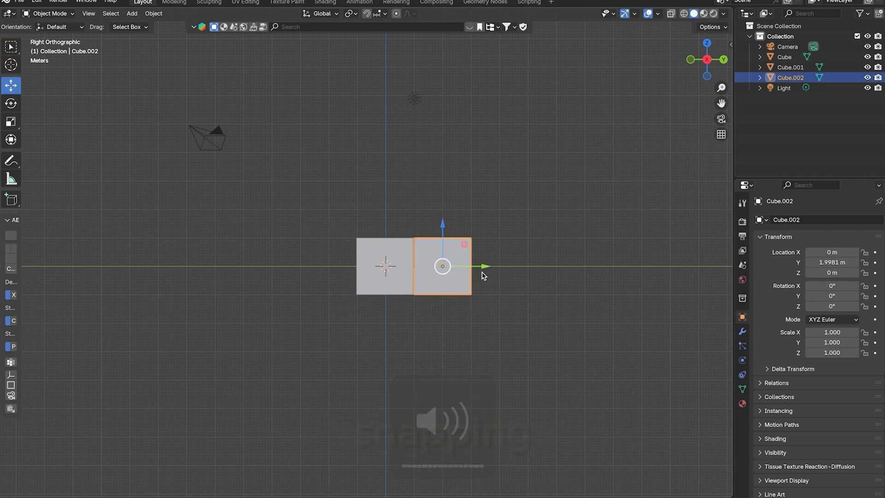
{"action": "left_click_drag", "start_coordinate": [483, 267], "coordinate": [508, 267]}
{"action": "left_click", "coordinate": [594, 228]}
{"action": "left_click", "coordinate": [458, 247]}
{"action": "key", "text": "Delete"}
Turn on snapping, duplicate the original cube, and snap the copy against its side at about Y 1.965 m
{"action": "left_click", "coordinate": [393, 275]}
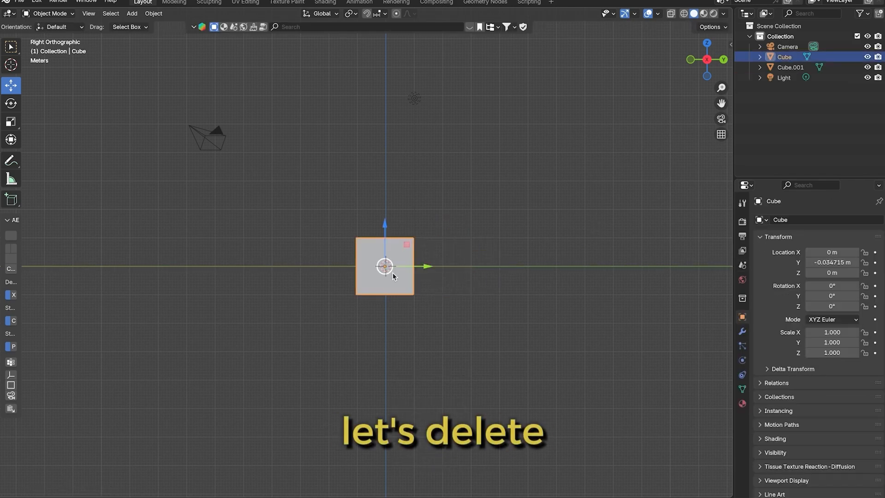
{"action": "left_click", "coordinate": [369, 16]}
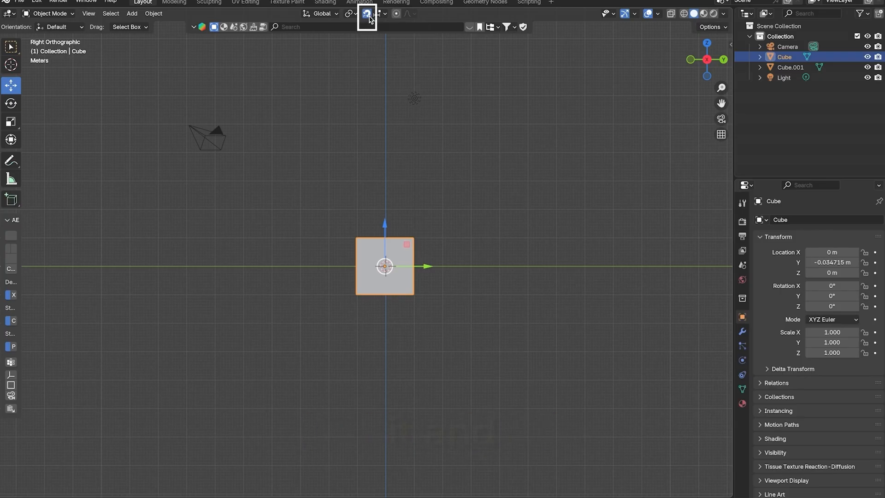
{"action": "key", "text": "shift+d"}
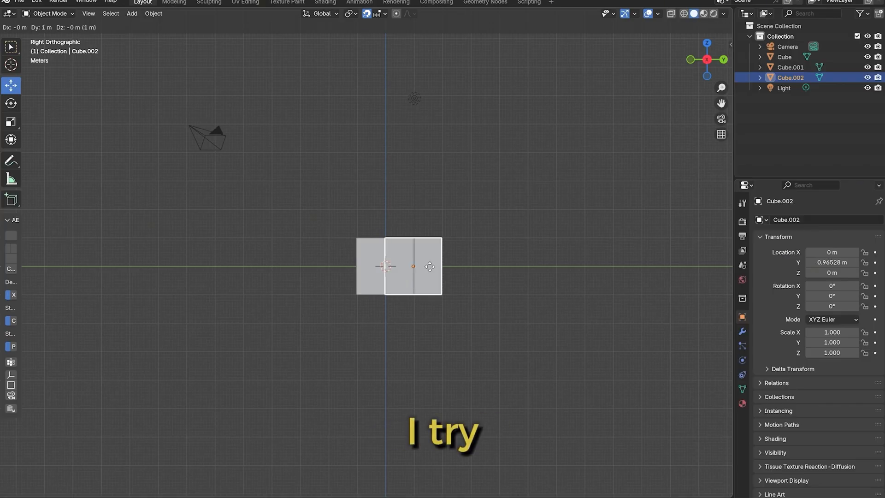
{"action": "left_click", "coordinate": [429, 266]}
{"action": "left_click_drag", "start_coordinate": [454, 270], "coordinate": [490, 267]}
{"action": "left_click", "coordinate": [662, 134]}
Examine the seam between the two adjoining cubes from several angles and distances in perspective view
{"action": "left_click_drag", "start_coordinate": [699, 71], "coordinate": [698, 97]}
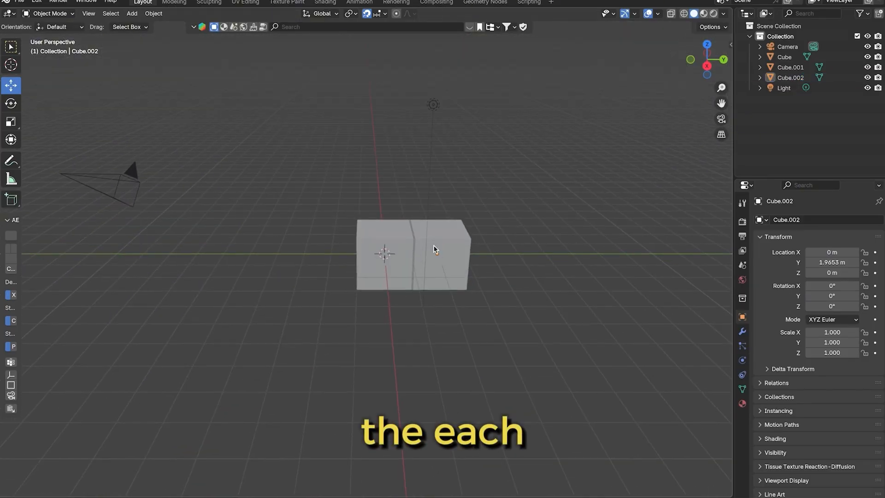
{"action": "left_click_drag", "start_coordinate": [706, 63], "coordinate": [684, 43]}
{"action": "left_click", "coordinate": [697, 58]}
{"action": "scroll", "coordinate": [397, 282], "scroll_direction": "up", "scroll_amount": 6}
{"action": "left_click", "coordinate": [469, 252]}
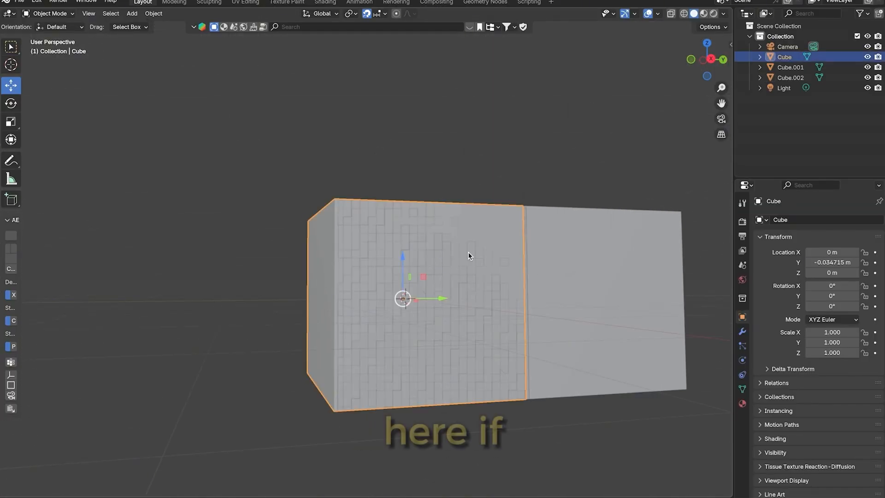
{"action": "scroll", "coordinate": [498, 243], "scroll_direction": "down", "scroll_amount": 2}
{"action": "left_click_drag", "start_coordinate": [716, 57], "coordinate": [705, 72]}
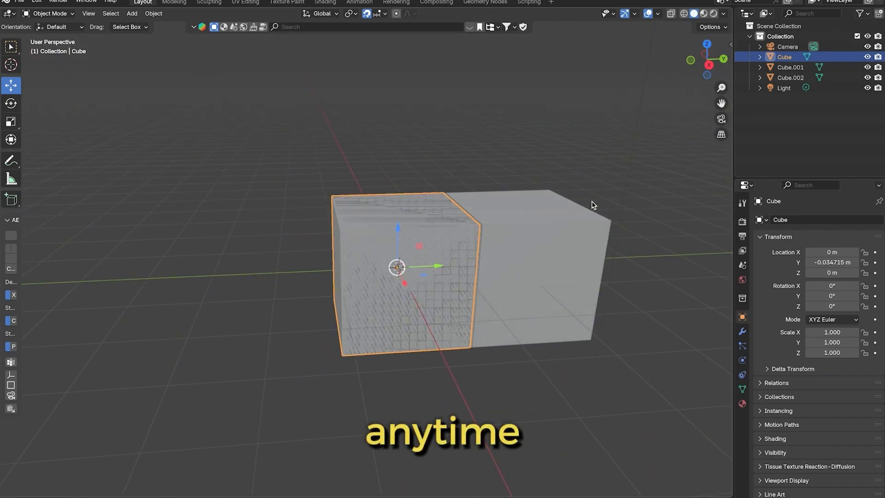
{"action": "scroll", "coordinate": [537, 222], "scroll_direction": "down", "scroll_amount": 1}
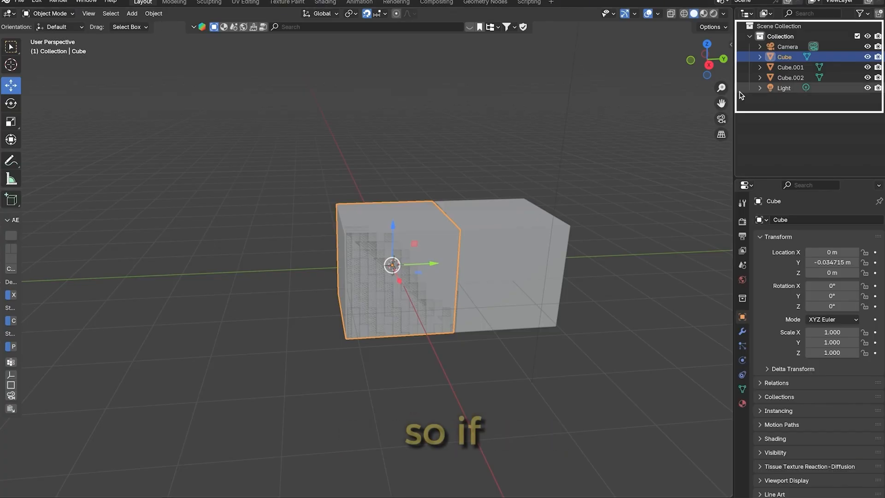
Compare the cubes by selecting each in turn, delete Cube.001 overlapping the original, and undo the deletion
{"action": "left_click", "coordinate": [788, 67]}
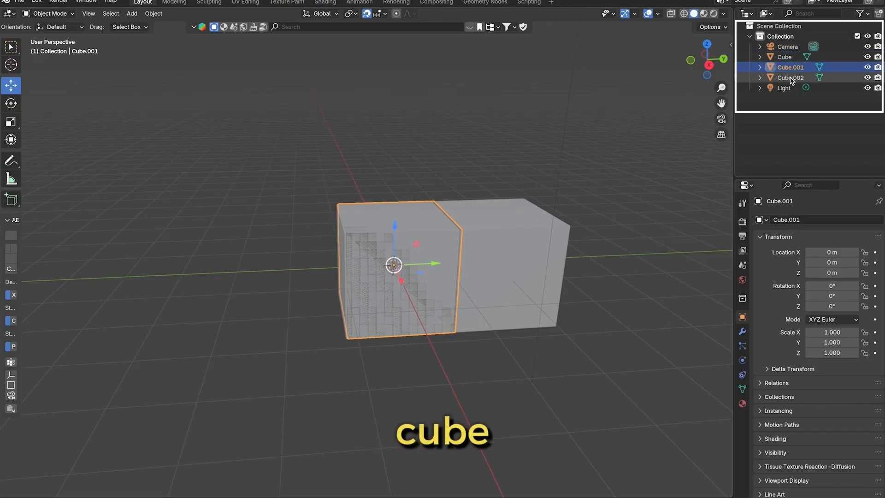
{"action": "left_click", "coordinate": [790, 78]}
{"action": "left_click", "coordinate": [789, 67]}
{"action": "left_click", "coordinate": [791, 58]}
{"action": "left_click", "coordinate": [792, 68]}
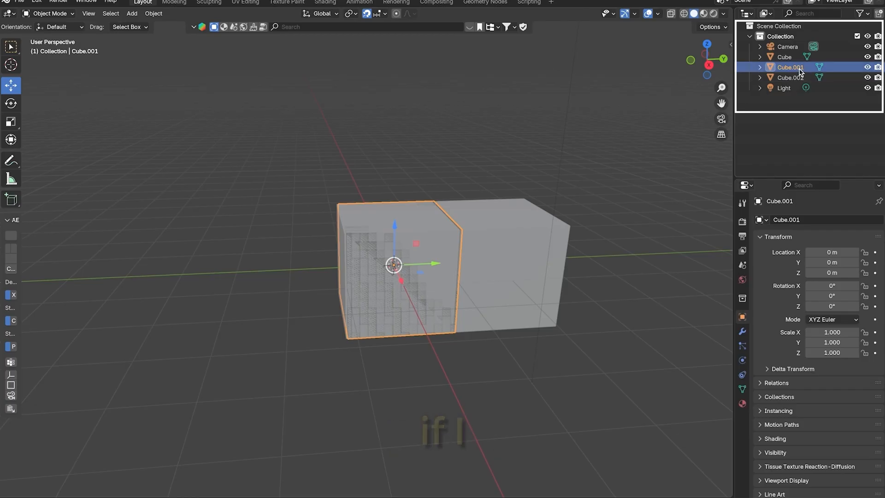
{"action": "key", "text": "x"}
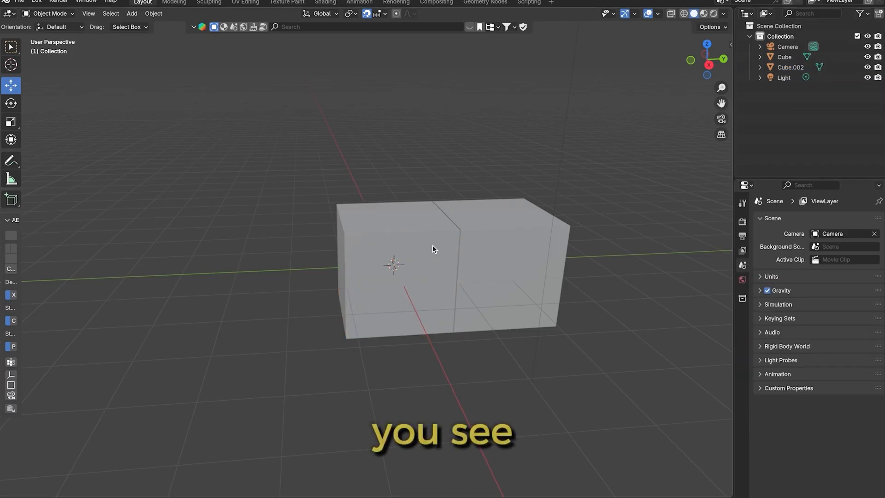
{"action": "key", "text": "ctrl+z"}
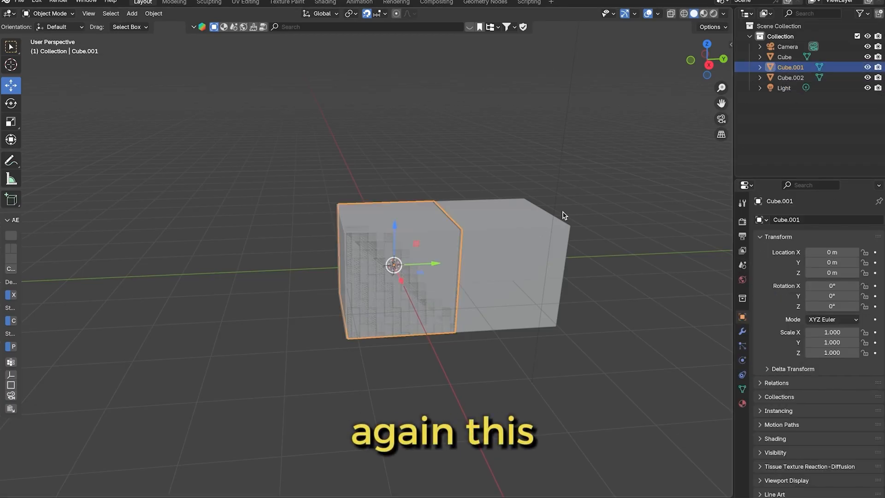
Move Cube.001 to Y -2 m with snapping, placing it beside the original cube, and return to the right view
{"action": "key", "text": "g"}
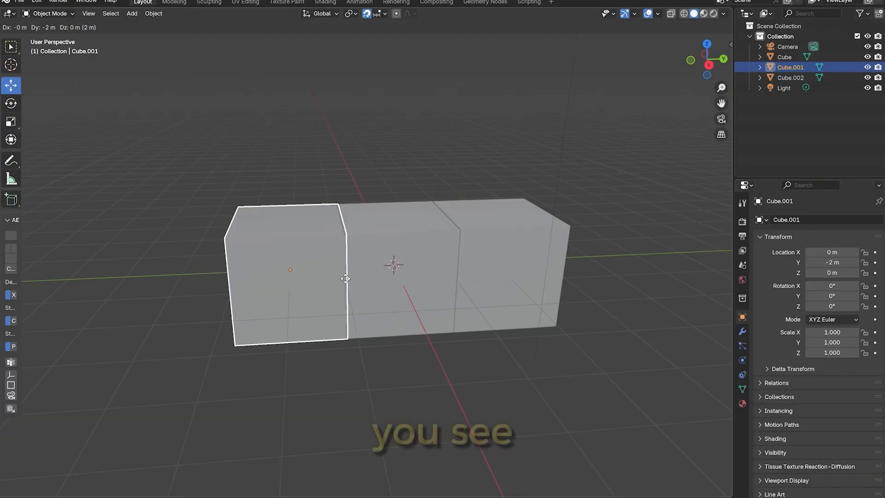
{"action": "left_click", "coordinate": [345, 278]}
{"action": "key", "text": "KP_3"}
Try to move the cube at the row's positive Y end along the Y axis, then turn off snapping and deselect it
{"action": "left_click", "coordinate": [526, 310]}
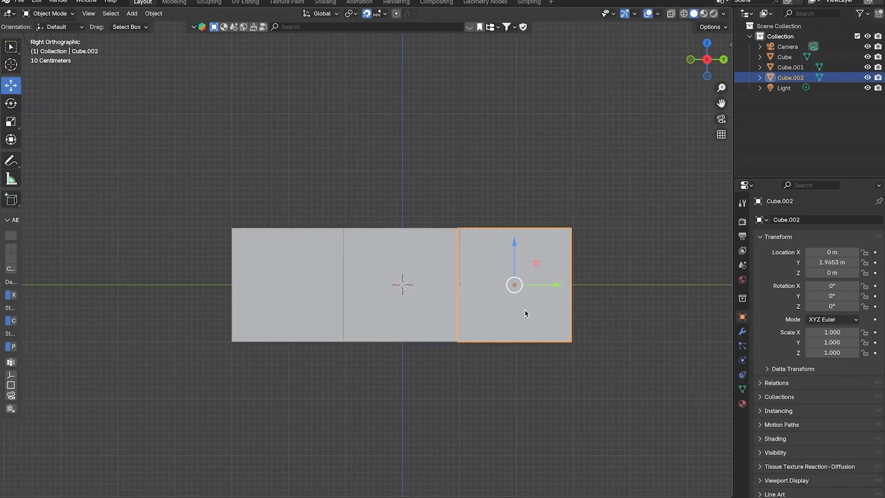
{"action": "key", "text": "g"}
{"action": "key", "text": "y"}
{"action": "left_click", "coordinate": [443, 319]}
{"action": "left_click", "coordinate": [367, 14]}
{"action": "left_click", "coordinate": [536, 139]}
Examine the row of three cubes from several angles and return to the right orthographic view
{"action": "left_click_drag", "start_coordinate": [712, 62], "coordinate": [712, 110]}
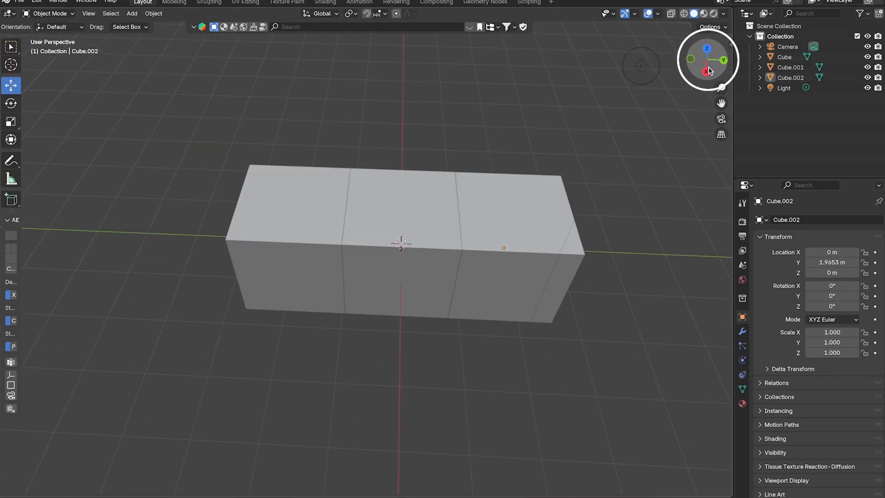
{"action": "left_click", "coordinate": [707, 71]}
{"action": "left_click", "coordinate": [724, 60]}
{"action": "left_click_drag", "start_coordinate": [723, 62], "coordinate": [703, 100]}
{"action": "left_click", "coordinate": [700, 67]}
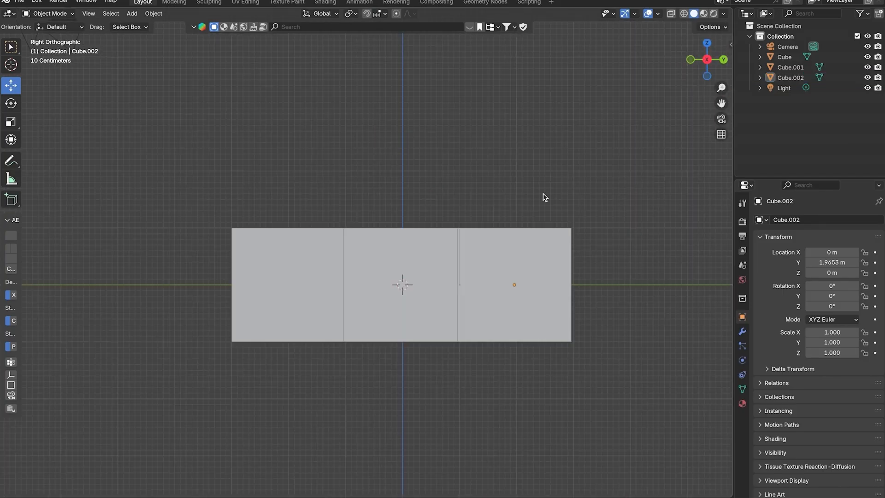
Draw a large S-shaped freehand annotation on the negative Y side of the row of cubes
{"action": "scroll", "coordinate": [521, 212], "scroll_direction": "down", "scroll_amount": 5}
{"action": "scroll", "coordinate": [505, 222], "scroll_direction": "up", "scroll_amount": 4}
{"action": "scroll", "coordinate": [482, 224], "scroll_direction": "down", "scroll_amount": 4}
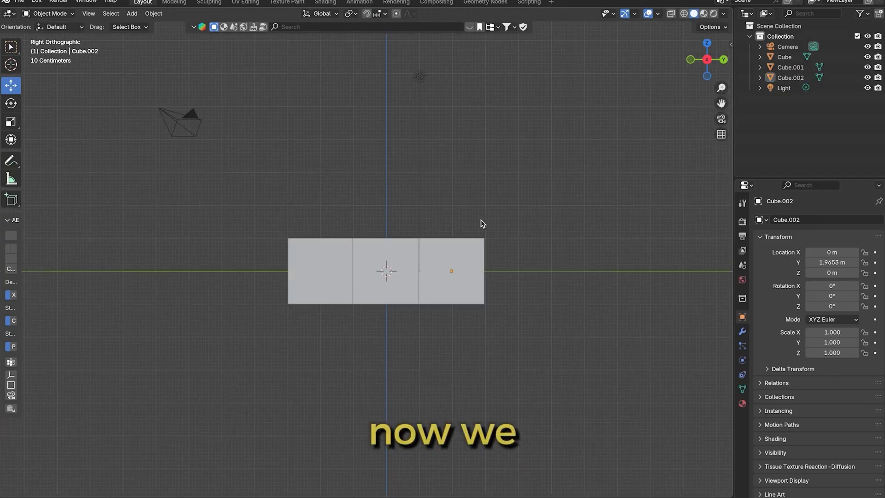
{"action": "left_click", "coordinate": [12, 161]}
{"action": "mouse_move", "coordinate": [251, 117]}
{"action": "left_mouse_down"}
{"action": "mouse_move", "coordinate": [187, 110]}
{"action": "mouse_move", "coordinate": [118, 148]}
{"action": "mouse_move", "coordinate": [223, 200]}
{"action": "mouse_move", "coordinate": [238, 314]}
{"action": "mouse_move", "coordinate": [110, 309]}
{"action": "left_mouse_up"}
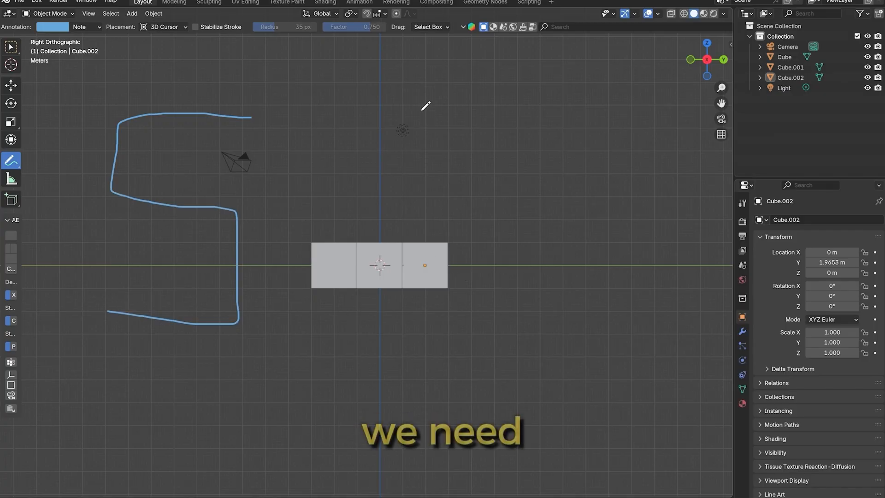
Switch to the Select Box tool, select the cube at the row's positive Y end, and turn on snapping
{"action": "left_click", "coordinate": [13, 50]}
{"action": "left_click", "coordinate": [429, 265]}
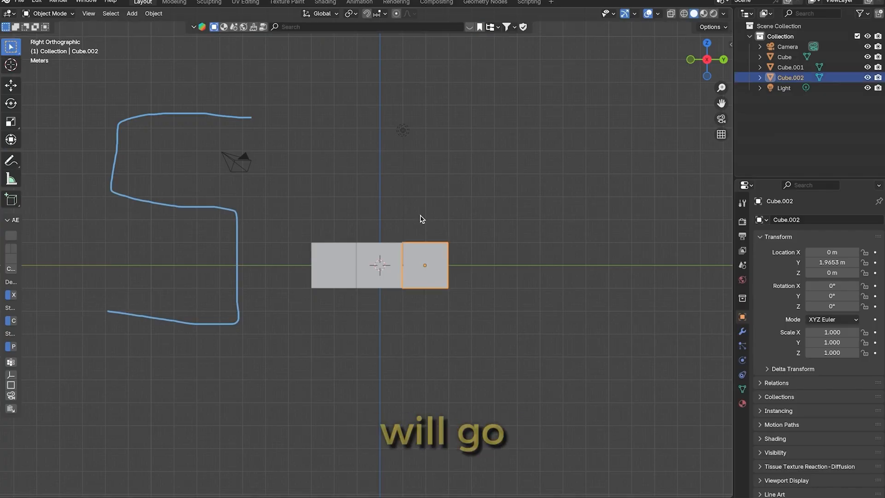
{"action": "left_click", "coordinate": [366, 13]}
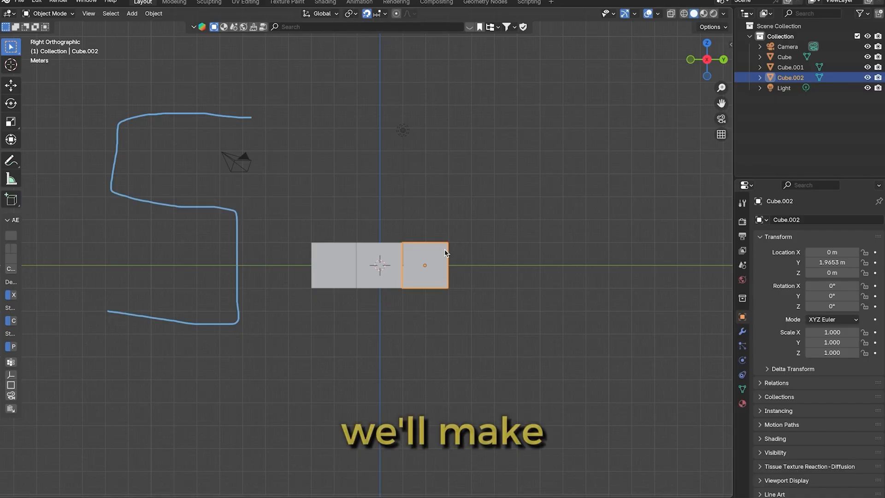
Duplicate the cube at the row's positive Y end and move the copy directly above it to Z 2 m
{"action": "key", "text": "shift+d"}
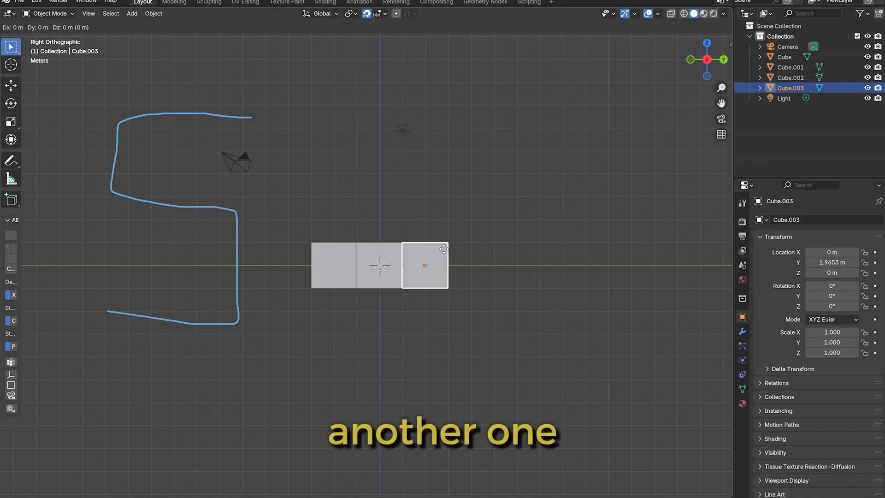
{"action": "right_click", "coordinate": [444, 249]}
{"action": "left_click", "coordinate": [13, 84]}
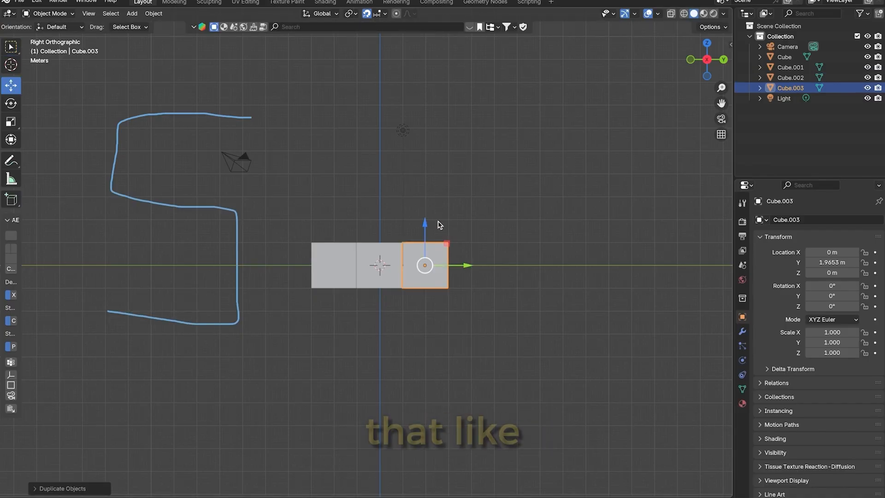
{"action": "mouse_move", "coordinate": [425, 229]}
{"action": "left_mouse_down"}
{"action": "mouse_move", "coordinate": [425, 205]}
{"action": "mouse_move", "coordinate": [454, 183]}
{"action": "mouse_move", "coordinate": [441, 237]}
{"action": "left_mouse_up"}
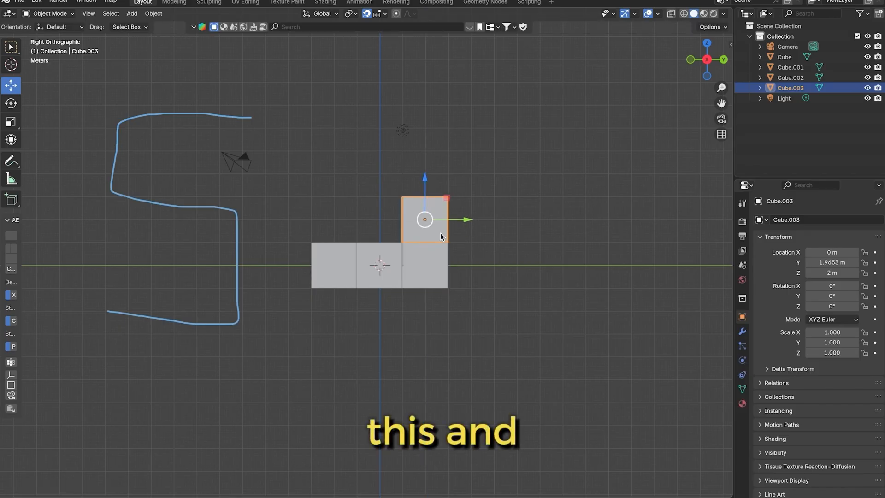
Duplicate the raised cube and stack the copy on top of it at Z 4 m
{"action": "key", "text": "shift+d"}
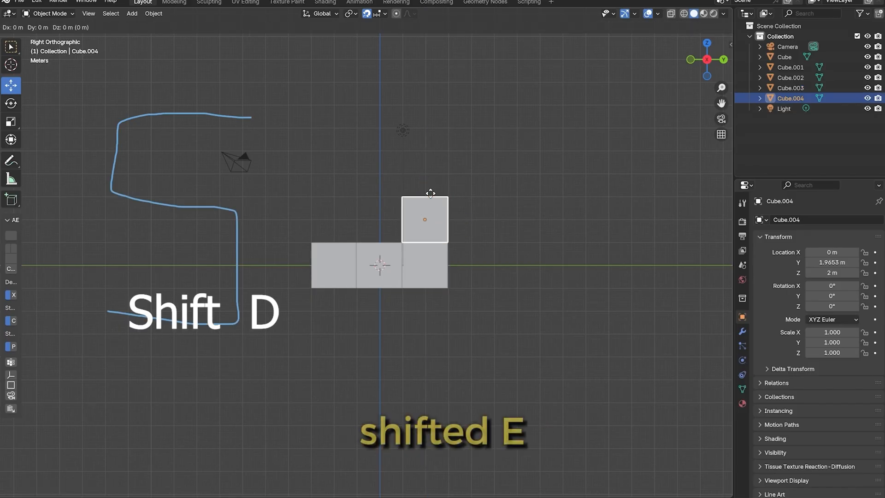
{"action": "left_click", "coordinate": [432, 153]}
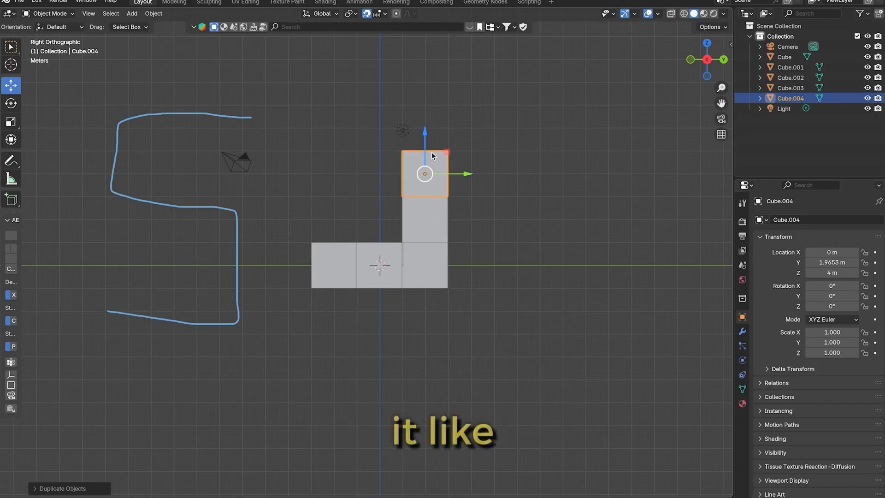
{"action": "left_click", "coordinate": [557, 166]}
{"action": "left_click", "coordinate": [416, 180]}
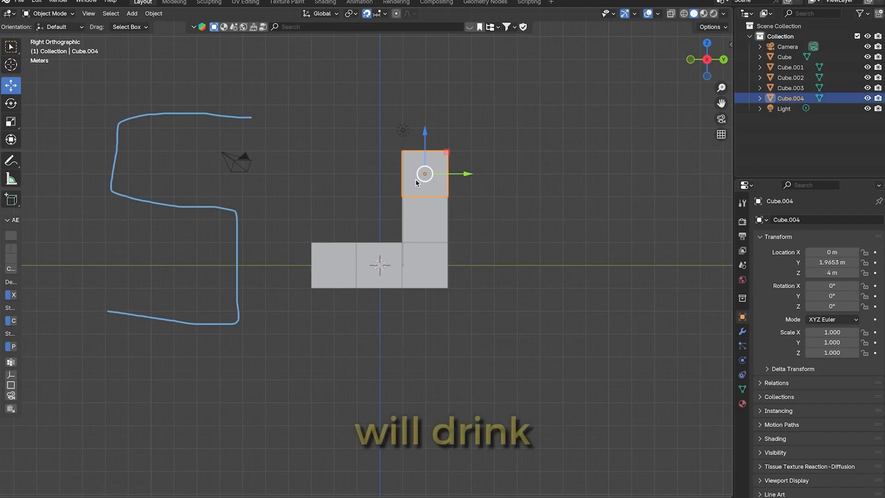
{"action": "left_click", "coordinate": [378, 273]}
{"action": "left_click", "coordinate": [524, 253]}
{"action": "left_click", "coordinate": [426, 175]}
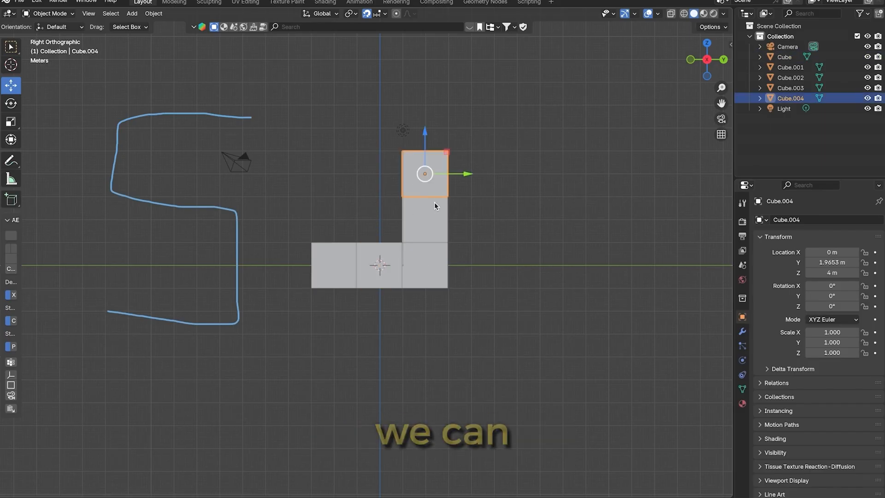
{"action": "key", "text": "shift+d"}
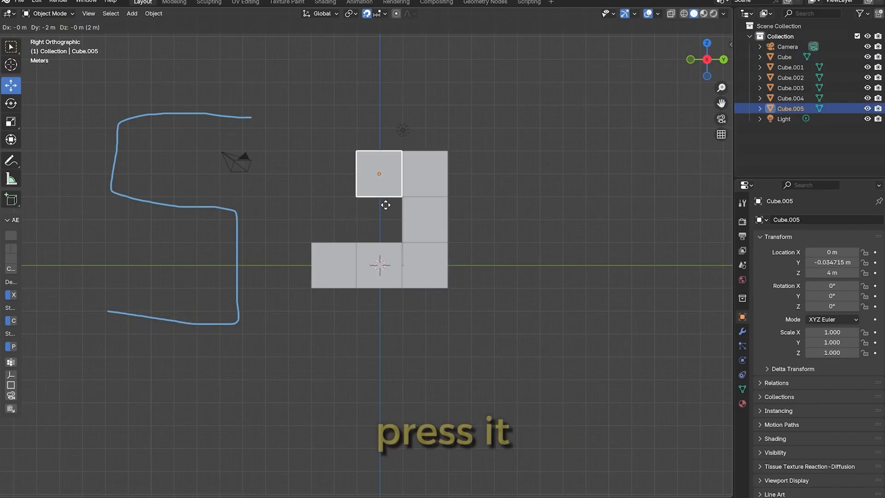
{"action": "left_click", "coordinate": [386, 210]}
{"action": "key", "text": "ctrl+z"}
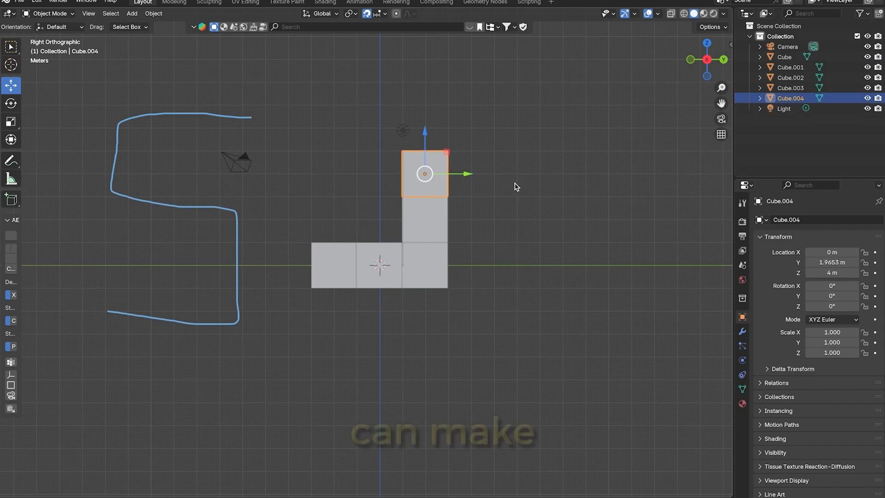
{"action": "key", "text": "Delete"}
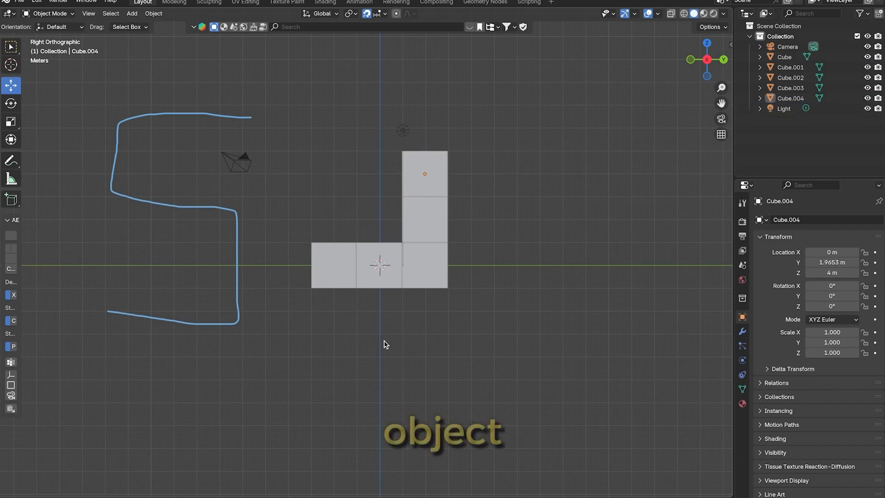
Box-select the two cubes at the bottom row's negative Y end, then clear the selection
{"action": "left_click_drag", "start_coordinate": [393, 344], "coordinate": [322, 256]}
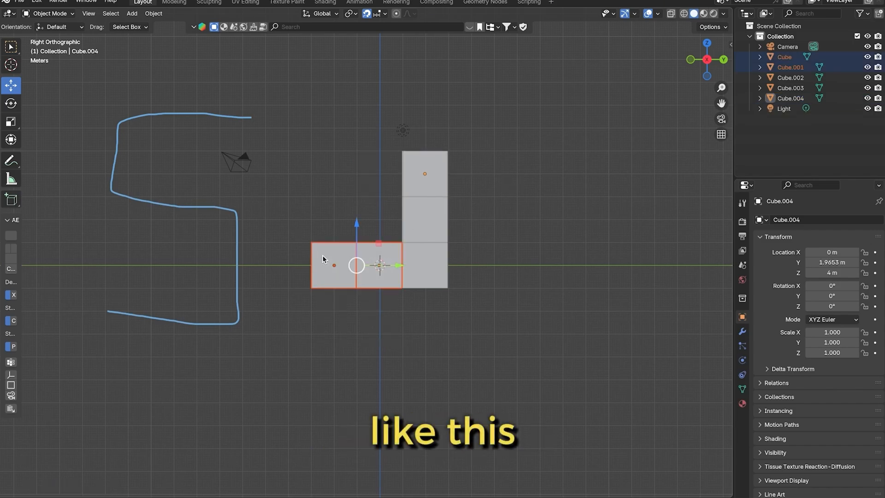
{"action": "left_click", "coordinate": [368, 302]}
{"action": "left_click_drag", "start_coordinate": [446, 323], "coordinate": [424, 298]}
Select all three cubes of the vertical column together by adding them one by one, then deselect everything
{"action": "left_click", "coordinate": [442, 262]}
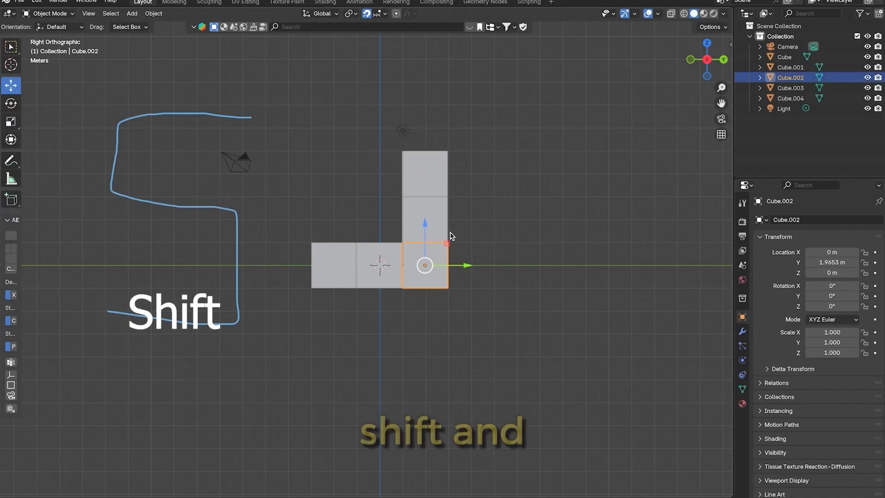
{"action": "left_click", "coordinate": [435, 219], "text": "shift"}
{"action": "left_click", "coordinate": [431, 182], "text": "shift"}
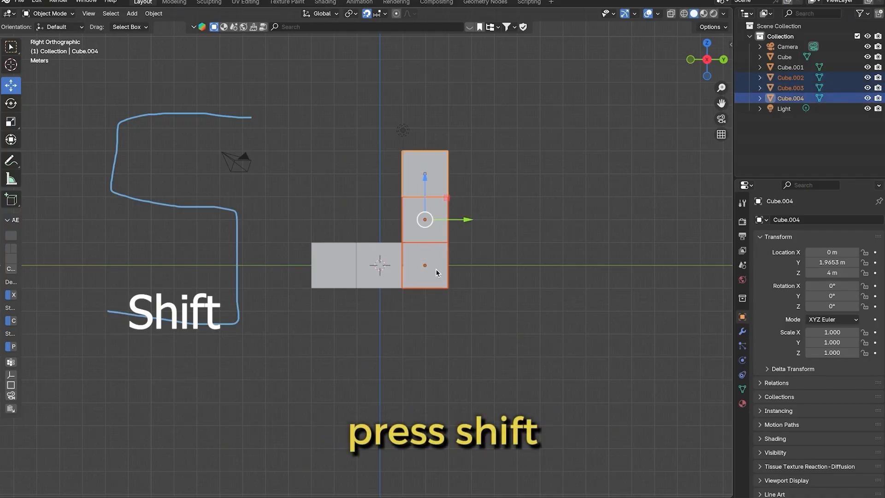
{"action": "left_click", "coordinate": [378, 277], "text": "shift"}
{"action": "left_click", "coordinate": [404, 395]}
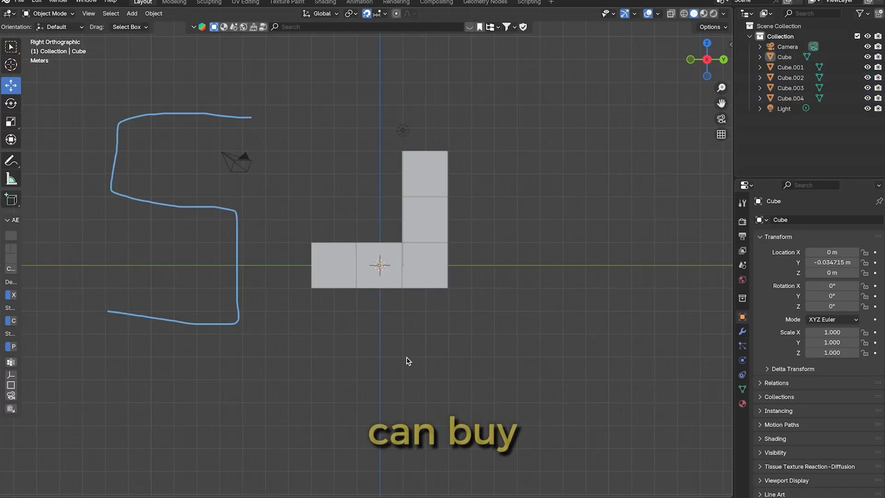
Practise box-selecting the bottom row's two negative Y cubes several times, clearing the selection after each try
{"action": "left_click_drag", "start_coordinate": [406, 362], "coordinate": [328, 263]}
{"action": "left_click", "coordinate": [510, 376]}
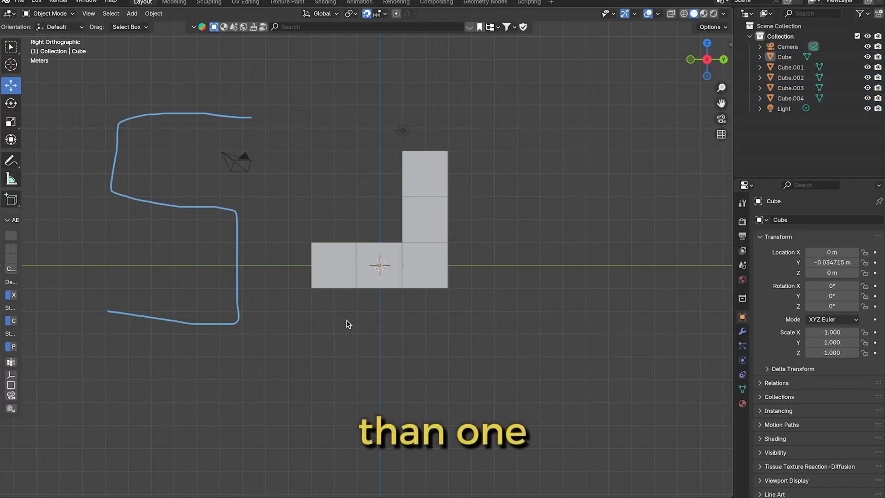
{"action": "left_click_drag", "start_coordinate": [375, 330], "coordinate": [311, 256]}
{"action": "left_click_drag", "start_coordinate": [375, 361], "coordinate": [328, 285]}
{"action": "left_click", "coordinate": [446, 385]}
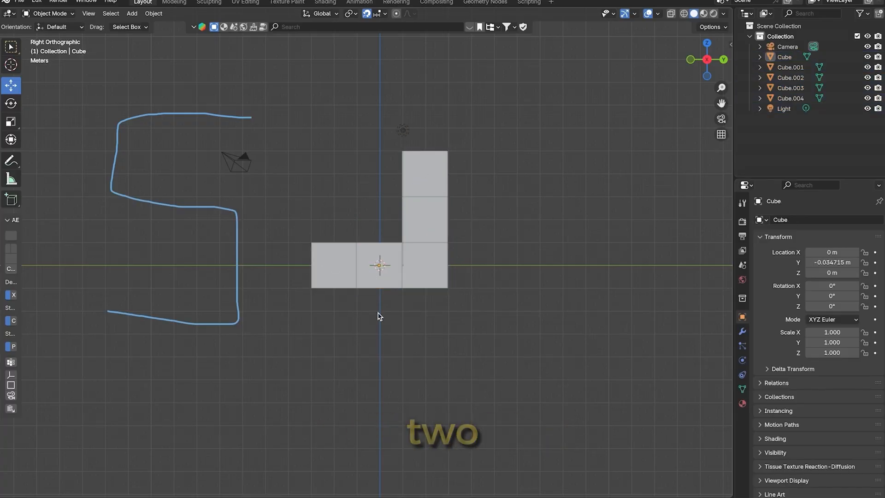
{"action": "left_click", "coordinate": [367, 285]}
{"action": "left_click", "coordinate": [390, 359]}
Box-select the bottom row's two negative Y cubes and duplicate them 4 m up along Z, beside the column's top cube
{"action": "left_click_drag", "start_coordinate": [389, 356], "coordinate": [321, 267]}
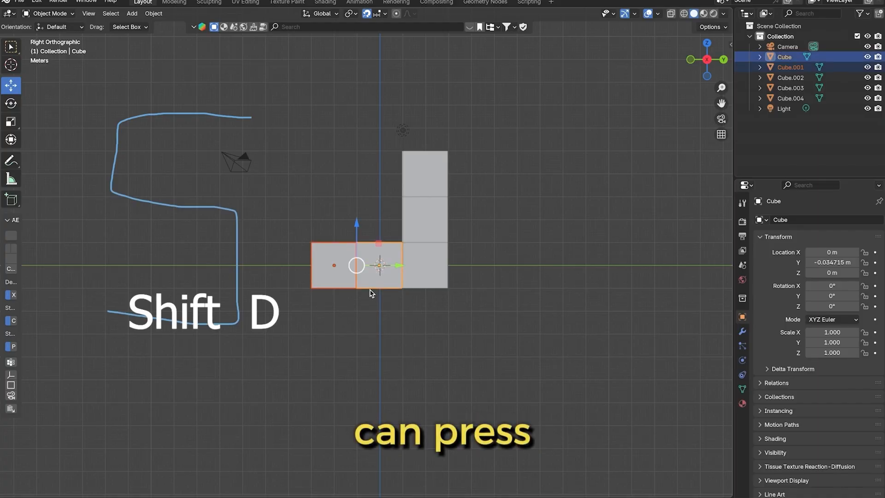
{"action": "key", "text": "shift+d"}
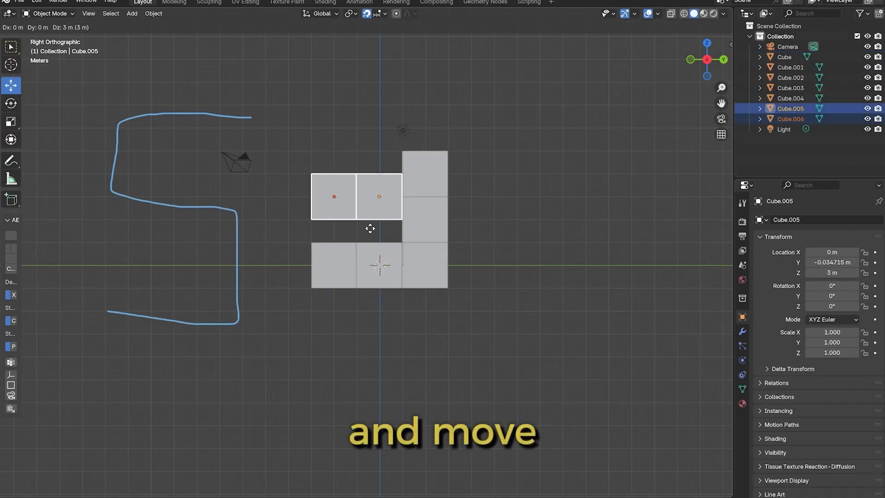
{"action": "left_click", "coordinate": [371, 203]}
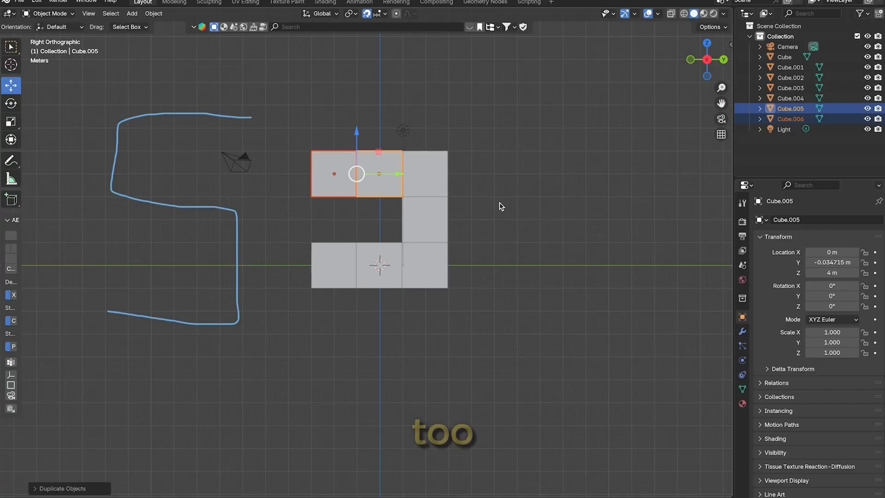
{"action": "left_click", "coordinate": [464, 137]}
Duplicate the upper row's negative Y end cube upward twice, placing the stacked copies at Z 6 m and Z 8 m
{"action": "left_click", "coordinate": [315, 176]}
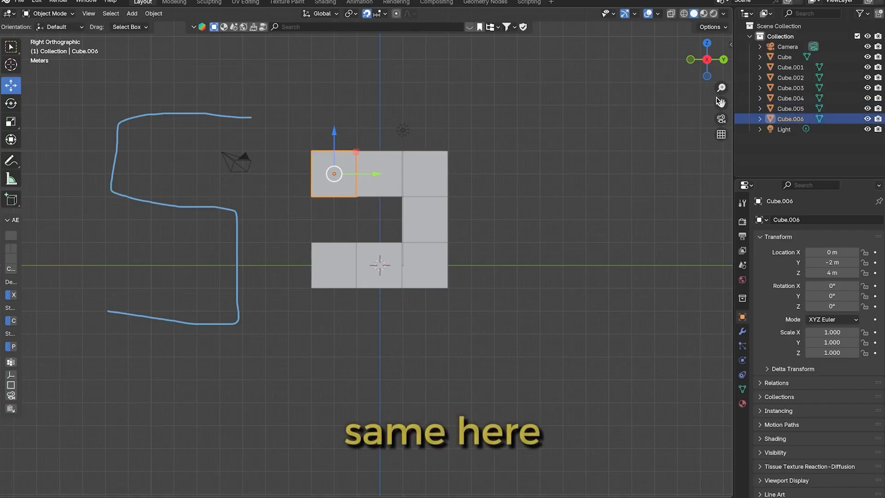
{"action": "left_click_drag", "start_coordinate": [721, 102], "coordinate": [732, 163]}
{"action": "key", "text": "shift+d"}
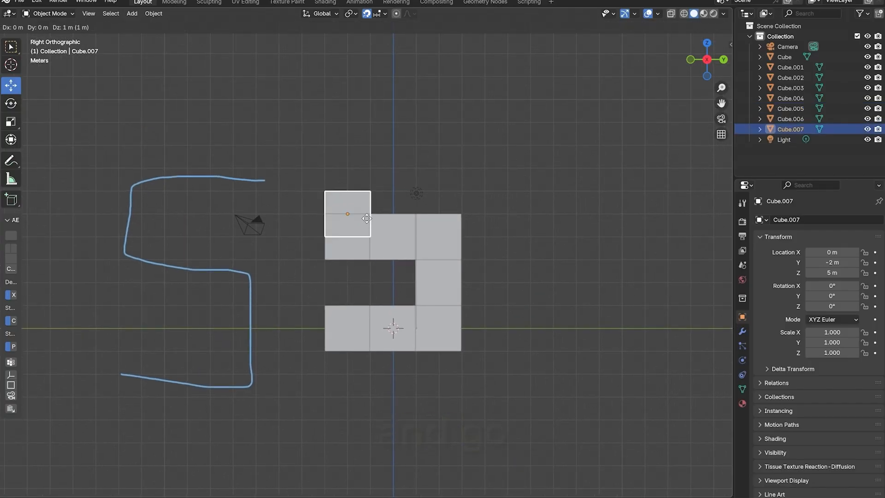
{"action": "key", "text": "z"}
{"action": "left_click", "coordinate": [367, 200]}
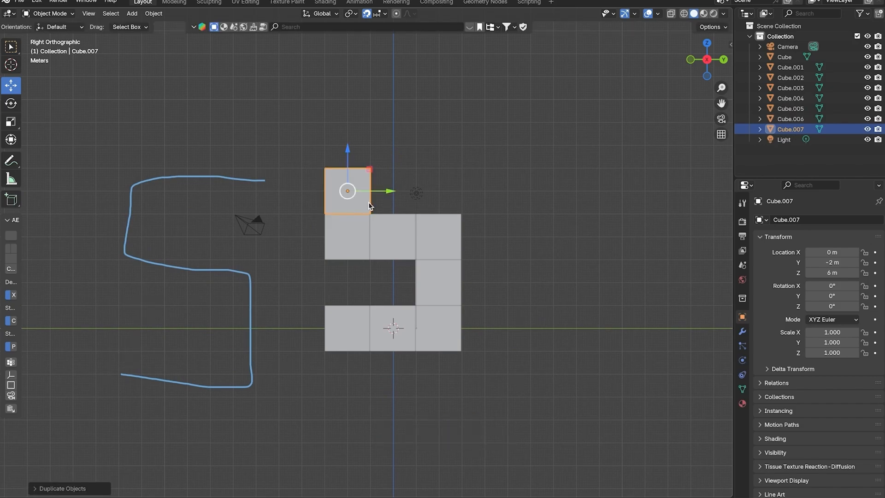
{"action": "key", "text": "shift+d"}
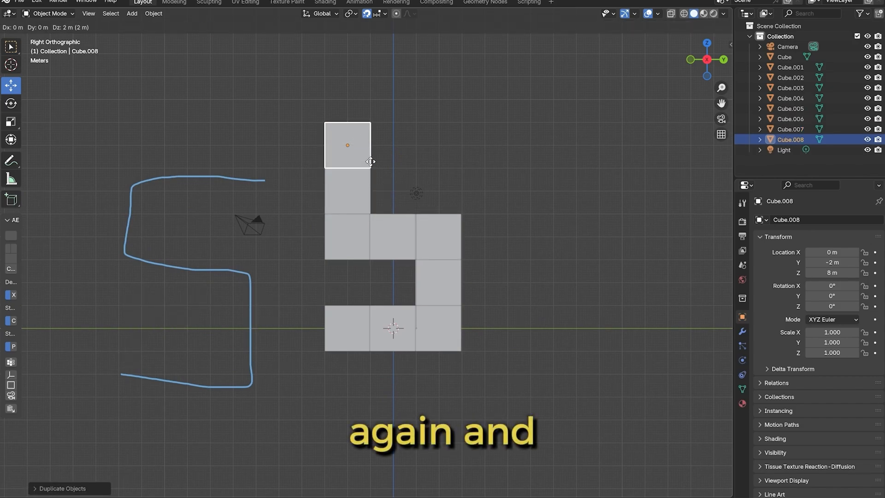
{"action": "left_click", "coordinate": [371, 162]}
Move the light 10 m along the positive Y axis, away from the cubes, and deselect it
{"action": "left_click_drag", "start_coordinate": [485, 204], "coordinate": [385, 245]}
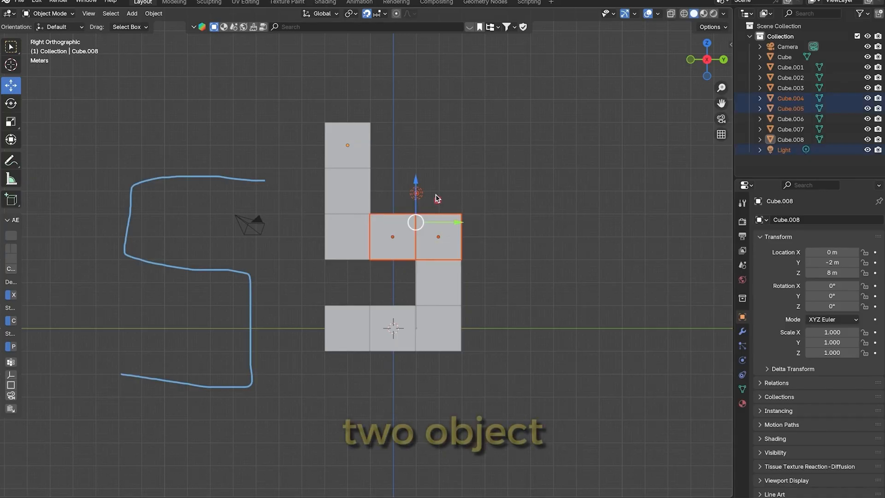
{"action": "left_click", "coordinate": [416, 193]}
{"action": "key", "text": "g"}
{"action": "key", "text": "y"}
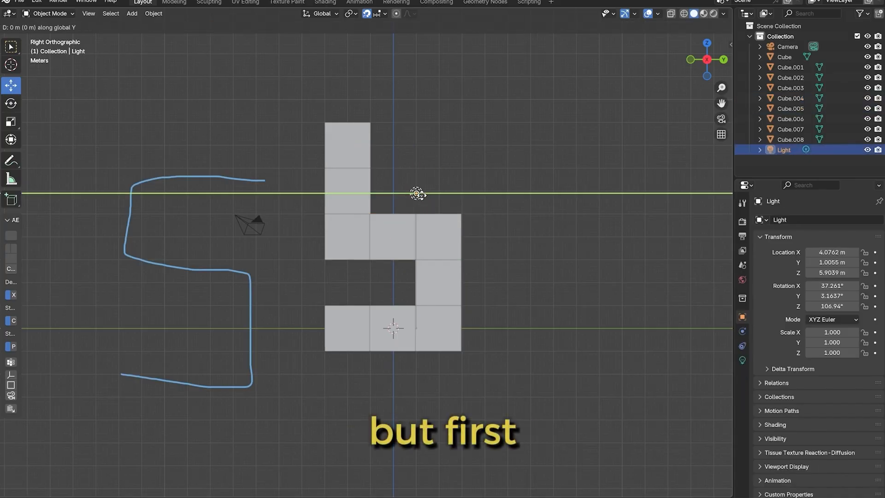
{"action": "left_click_drag", "start_coordinate": [525, 196], "coordinate": [684, 198]}
{"action": "left_click", "coordinate": [633, 247]}
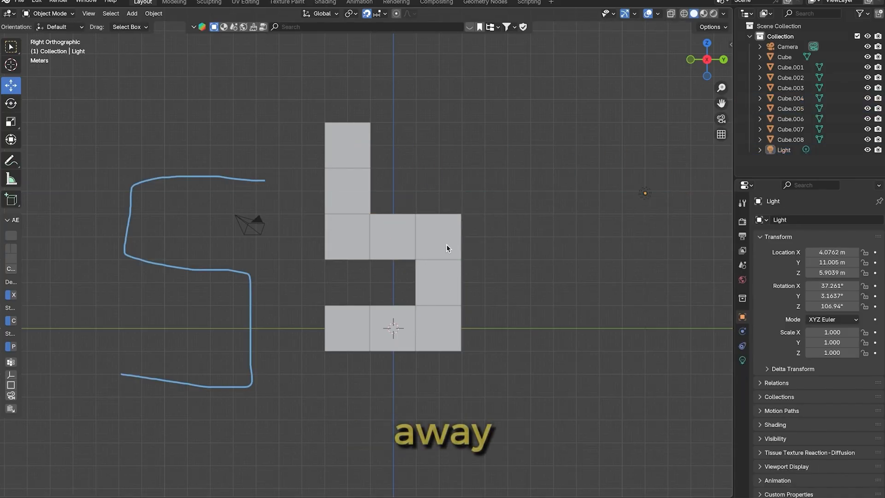
Box-select the middle row's two positive Y cubes, duplicate them 4 m up along Z to Z 8 m, and deselect
{"action": "left_click", "coordinate": [446, 245]}
{"action": "left_click_drag", "start_coordinate": [485, 190], "coordinate": [393, 239]}
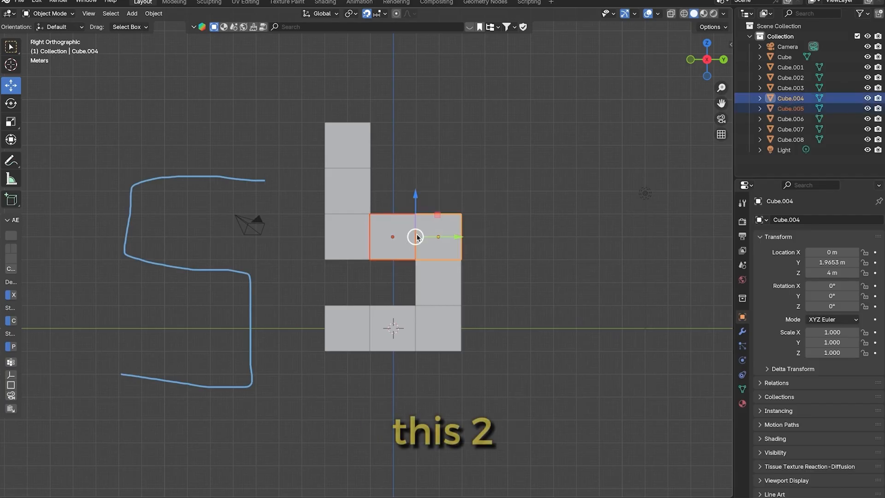
{"action": "key", "text": "shift+d"}
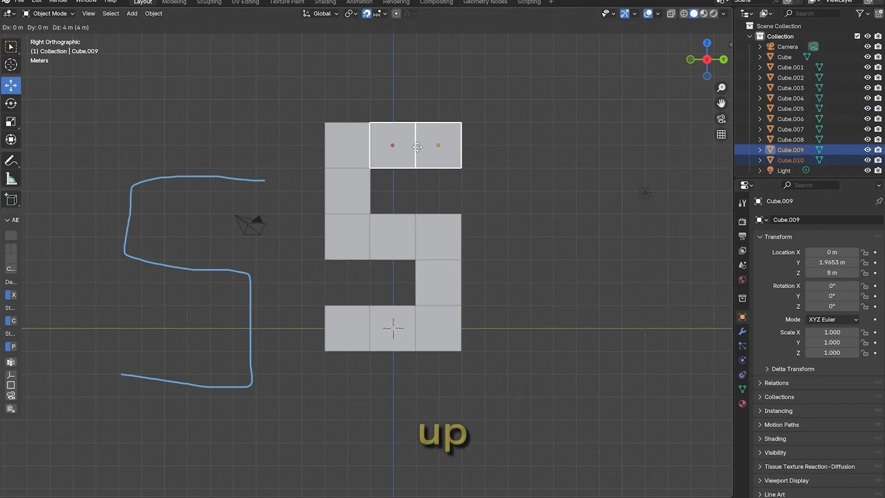
{"action": "left_click", "coordinate": [415, 145]}
{"action": "left_click", "coordinate": [568, 157]}
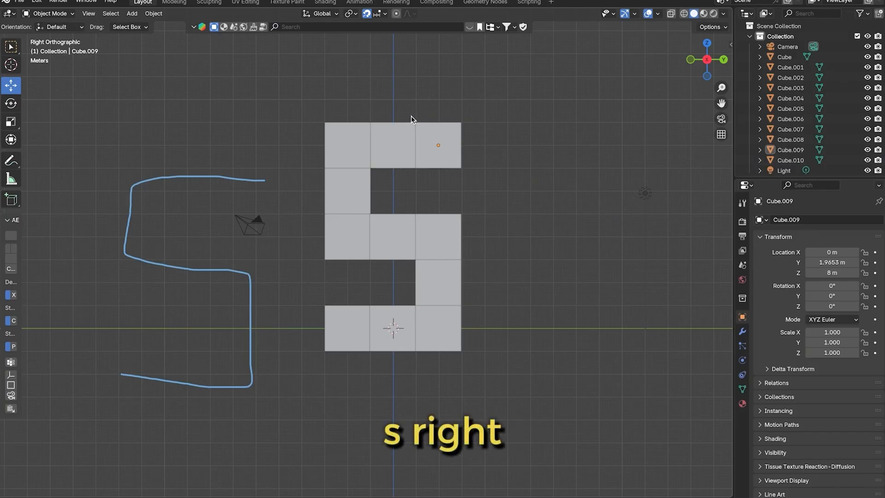
Turn off snapping and slightly widen the area holding the outliner and object properties
{"action": "left_click", "coordinate": [367, 15]}
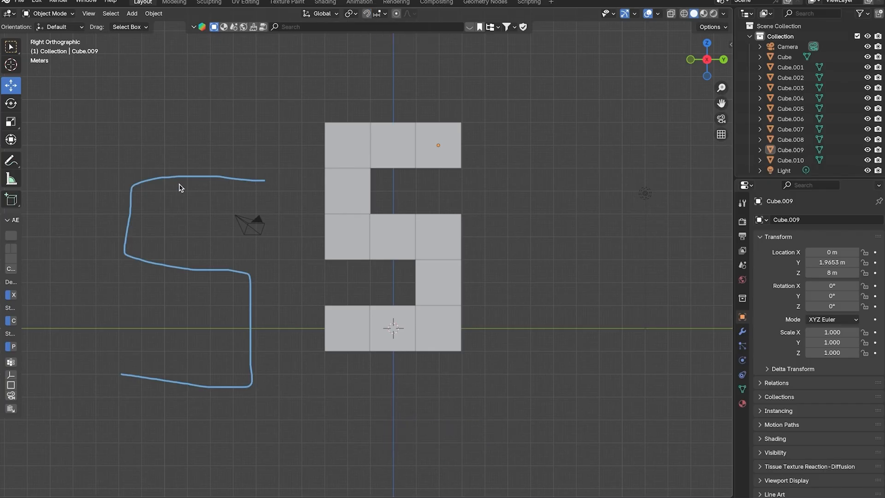
{"action": "left_click_drag", "start_coordinate": [712, 59], "coordinate": [699, 69]}
{"action": "left_click", "coordinate": [697, 65]}
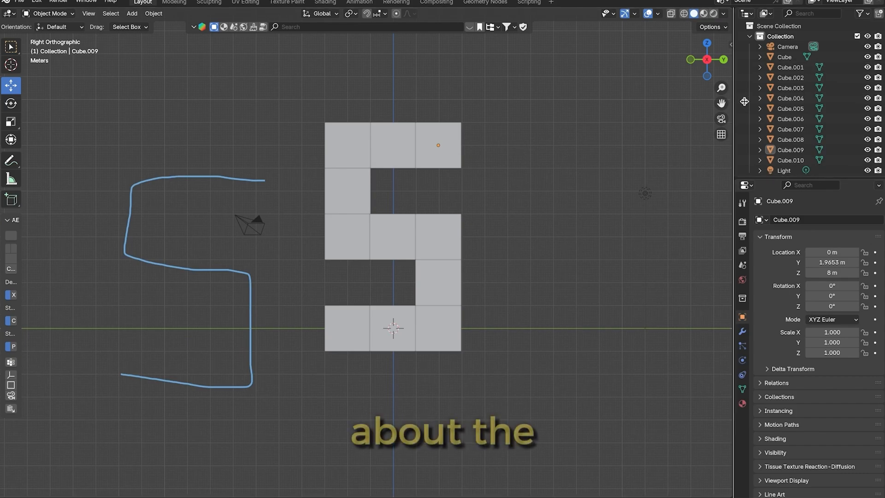
{"action": "mouse_move", "coordinate": [733, 100]}
{"action": "left_mouse_down"}
{"action": "mouse_move", "coordinate": [771, 101]}
{"action": "mouse_move", "coordinate": [729, 104]}
{"action": "left_mouse_up"}
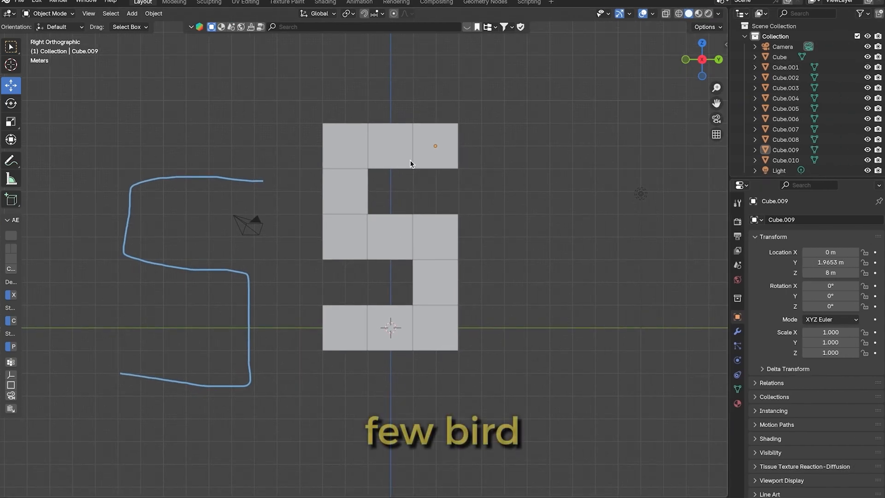
Switch the viewport shading to Wireframe to view the S-shaped cubes, then return it to Solid
{"action": "left_click", "coordinate": [679, 14]}
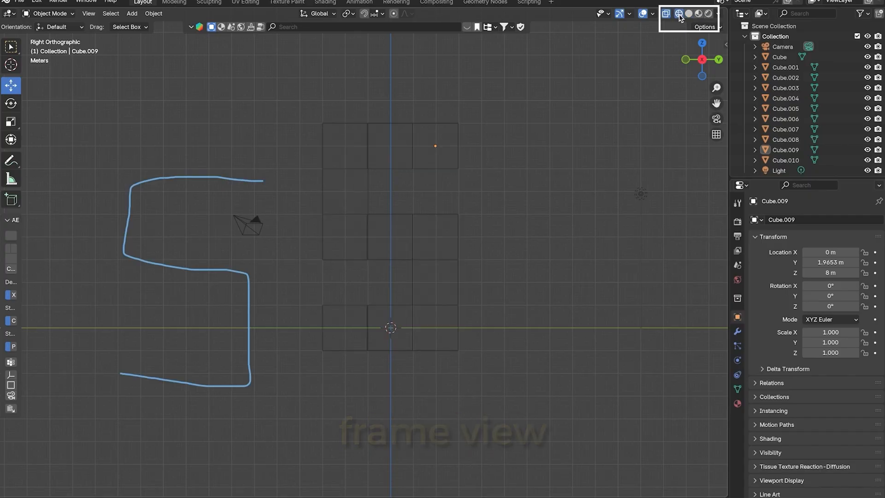
{"action": "left_click", "coordinate": [446, 125]}
{"action": "left_click", "coordinate": [525, 131]}
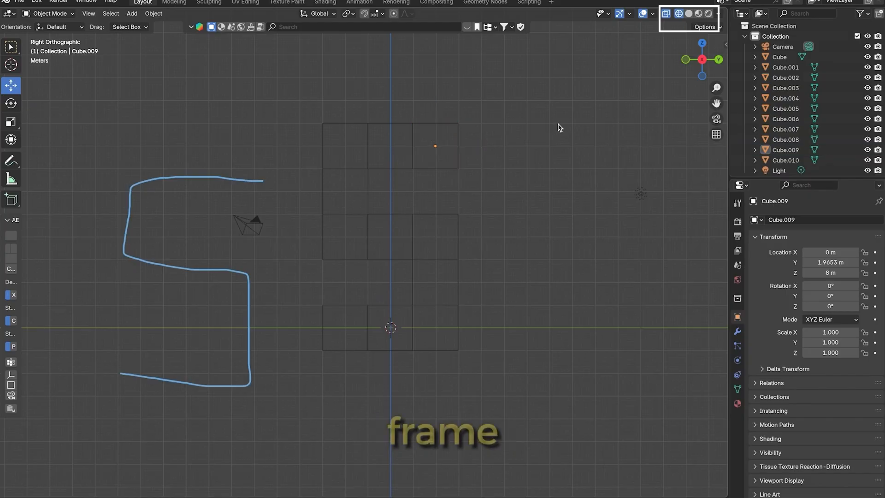
{"action": "left_click", "coordinate": [689, 15]}
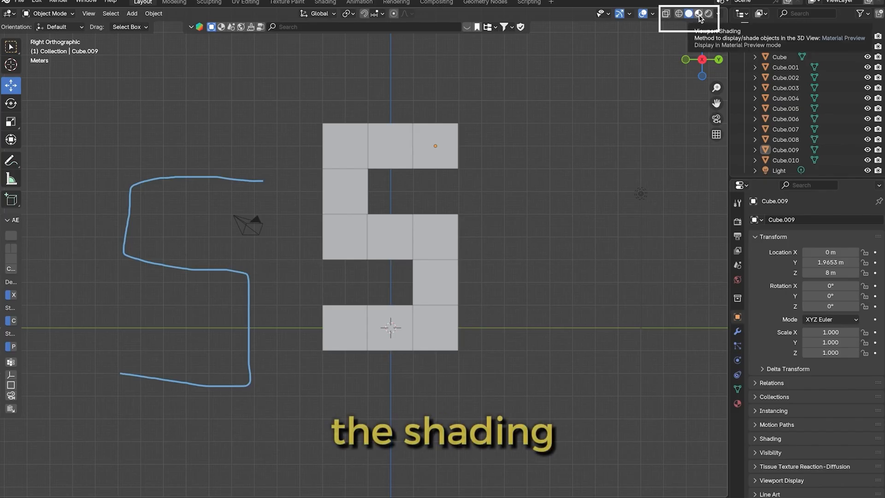
View the S-shaped cubes in Material Preview and Rendered shading, ending back in Material Preview
{"action": "left_click", "coordinate": [699, 14]}
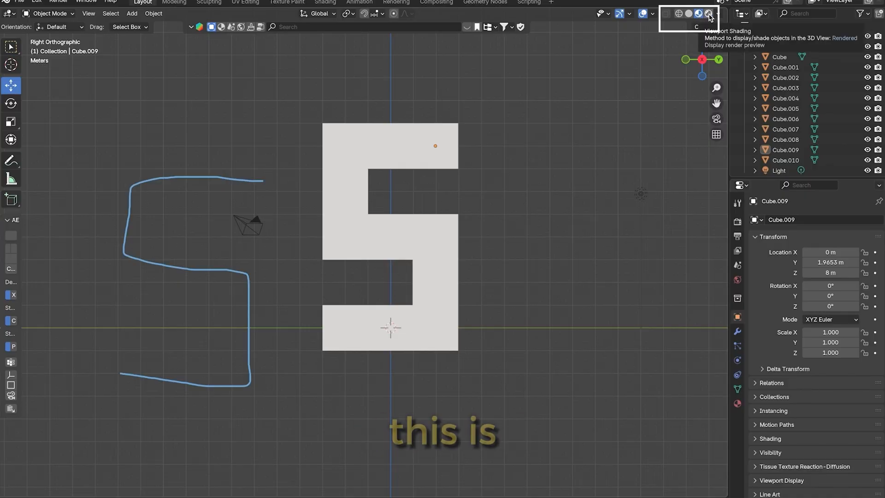
{"action": "left_click", "coordinate": [709, 16]}
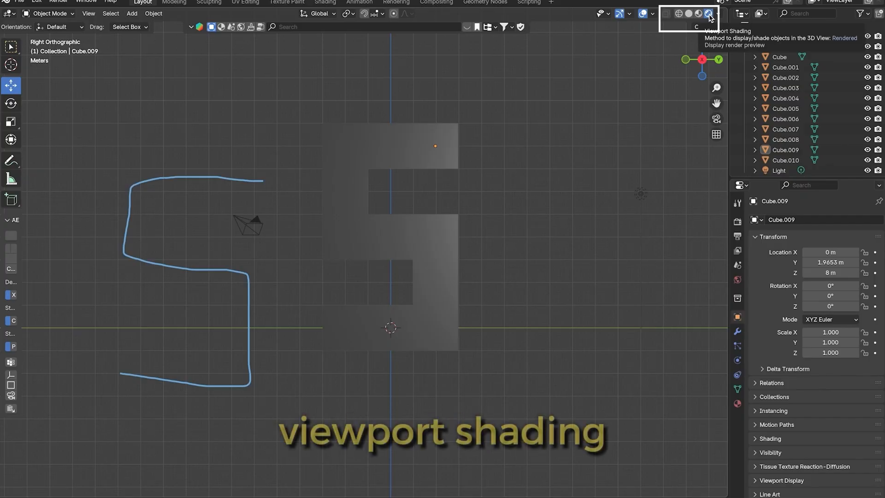
{"action": "left_click", "coordinate": [698, 13]}
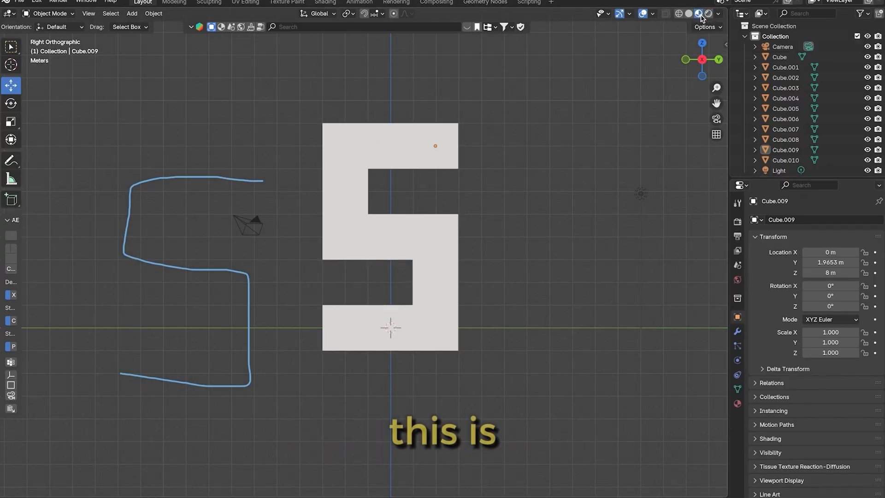
Open the Shading workspace and select the end cube of the S's top row to load its material nodes
{"action": "left_click", "coordinate": [325, 3]}
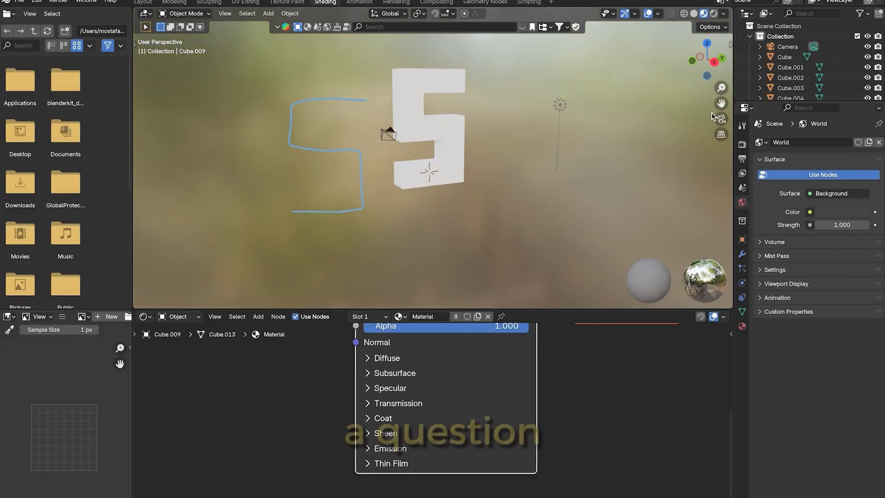
{"action": "left_click_drag", "start_coordinate": [722, 104], "coordinate": [731, 134]}
{"action": "scroll", "coordinate": [600, 128], "scroll_direction": "up", "scroll_amount": 3}
{"action": "left_click", "coordinate": [475, 86]}
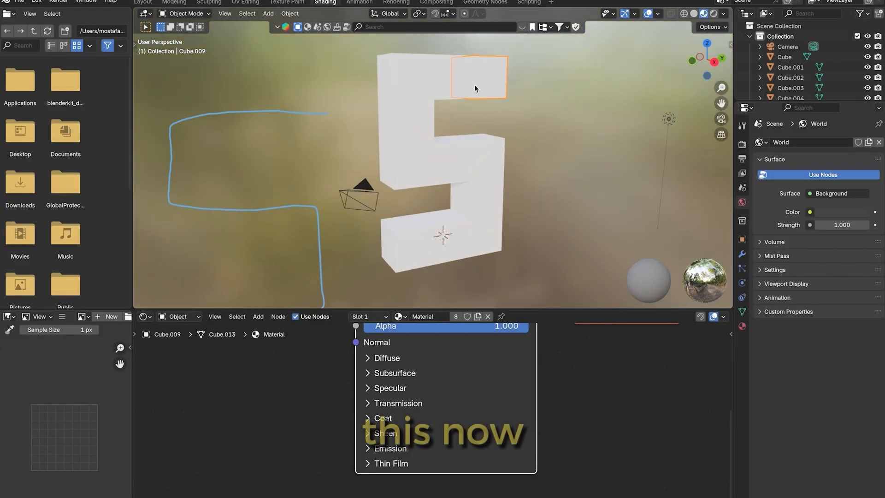
{"action": "scroll", "coordinate": [475, 86], "scroll_direction": "down", "scroll_amount": 2}
{"action": "mouse_move", "coordinate": [710, 62]}
{"action": "left_mouse_down"}
{"action": "mouse_move", "coordinate": [677, 60]}
{"action": "mouse_move", "coordinate": [705, 59]}
{"action": "left_mouse_up"}
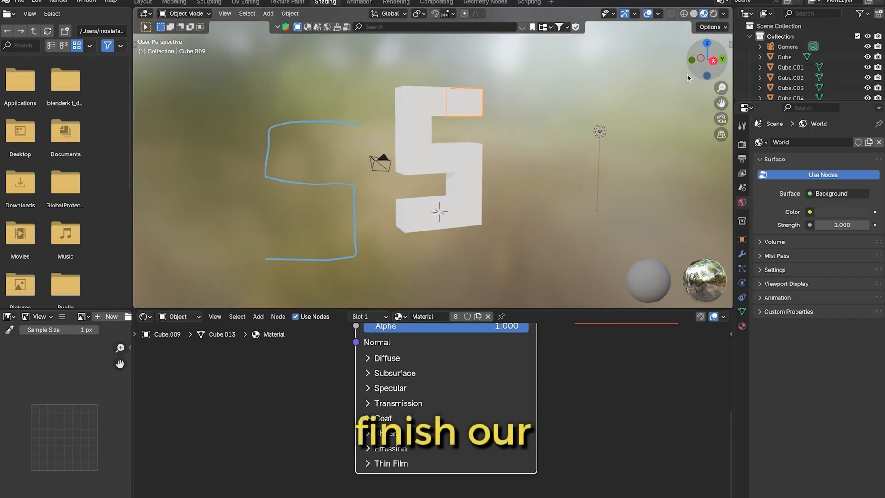
{"action": "scroll", "coordinate": [547, 112], "scroll_direction": "up", "scroll_amount": 3}
{"action": "left_click", "coordinate": [446, 85]}
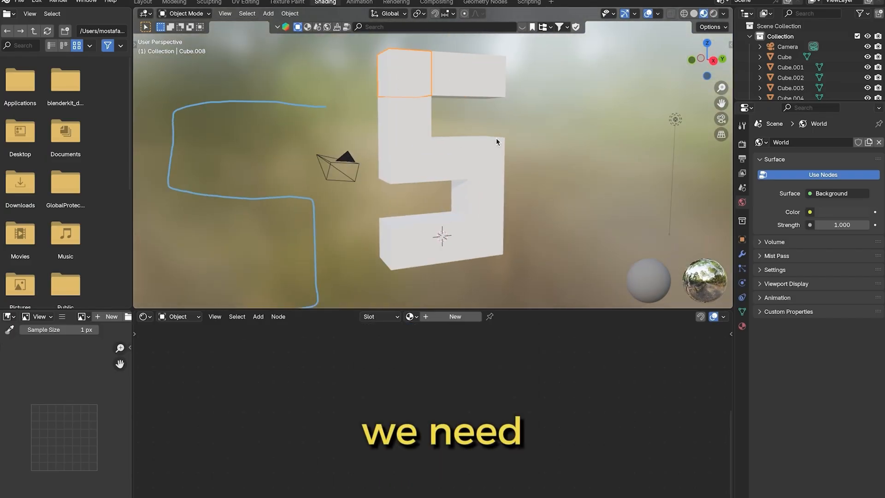
{"action": "left_click", "coordinate": [491, 86]}
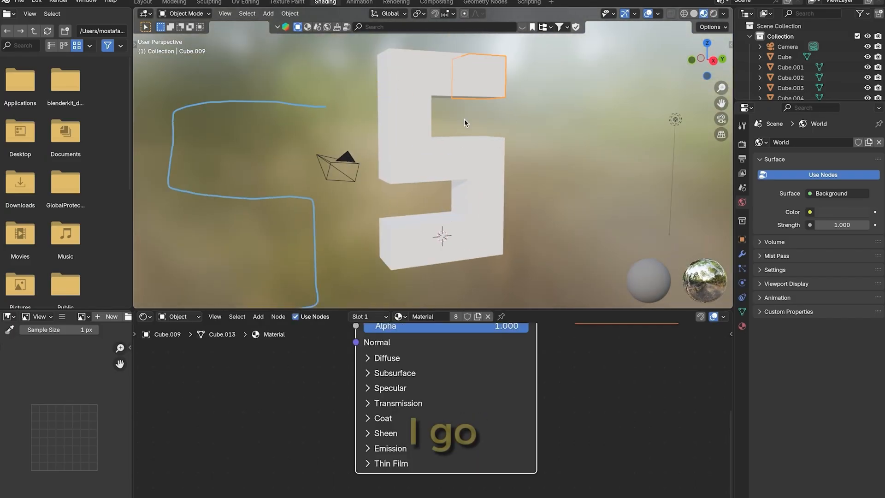
Spread the Principled BSDF and Material Output nodes apart in the node editor
{"action": "scroll", "coordinate": [507, 359], "scroll_direction": "down", "scroll_amount": 6}
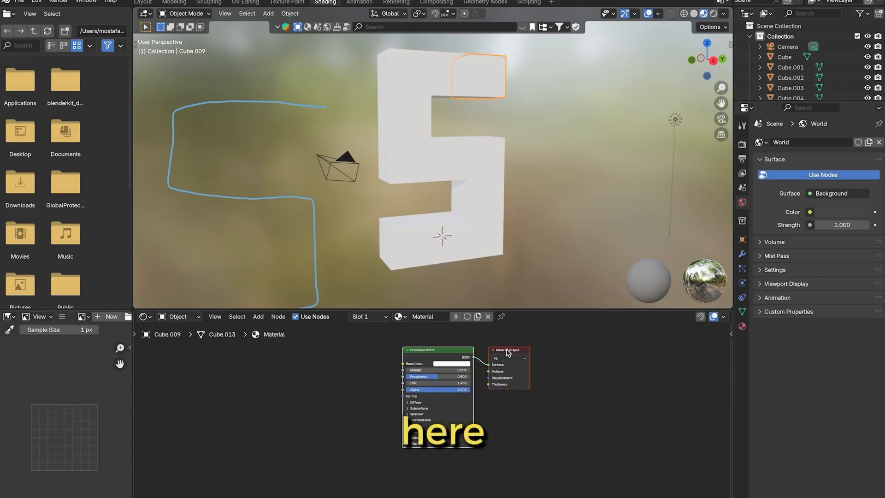
{"action": "left_click_drag", "start_coordinate": [521, 353], "coordinate": [566, 367]}
{"action": "left_click", "coordinate": [429, 340]}
{"action": "left_click_drag", "start_coordinate": [465, 364], "coordinate": [372, 353]}
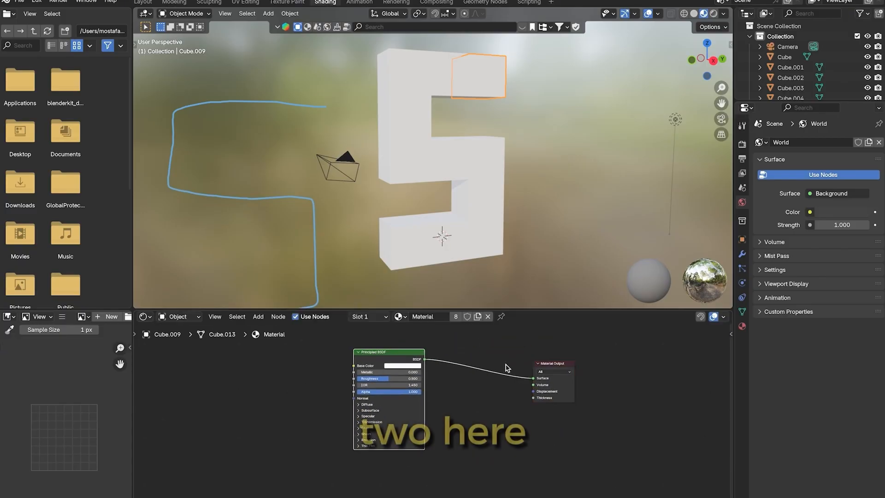
{"action": "left_click", "coordinate": [534, 363]}
{"action": "left_click_drag", "start_coordinate": [535, 363], "coordinate": [535, 372]}
{"action": "left_click_drag", "start_coordinate": [386, 361], "coordinate": [427, 381]}
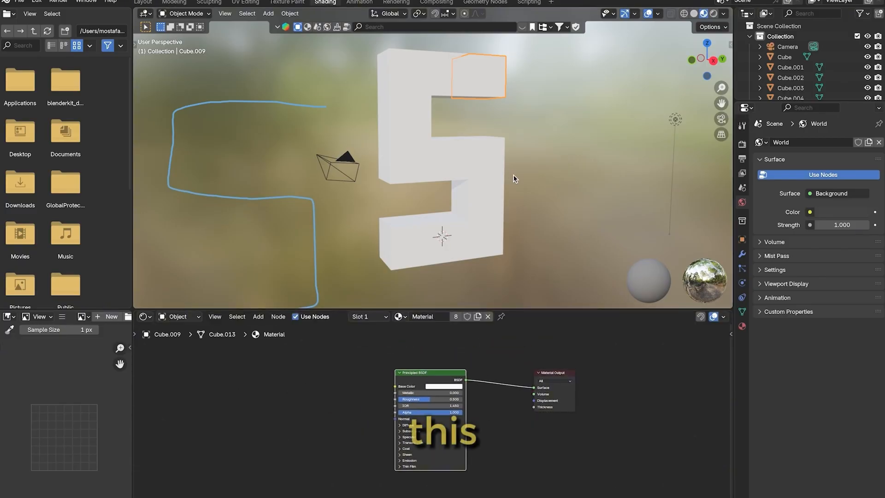
Select cubes along the S one after another to check their material nodes, ending on the top row's end cube
{"action": "left_click", "coordinate": [450, 84]}
{"action": "left_click", "coordinate": [408, 86]}
{"action": "left_click", "coordinate": [411, 117]}
{"action": "left_click", "coordinate": [416, 159]}
{"action": "left_click", "coordinate": [484, 171]}
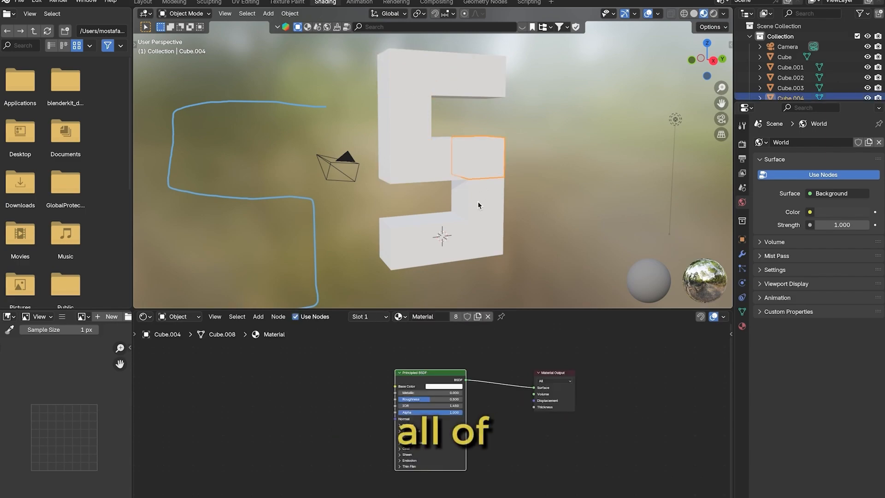
{"action": "left_click", "coordinate": [478, 203]}
{"action": "left_click", "coordinate": [439, 242]}
{"action": "left_click", "coordinate": [482, 80]}
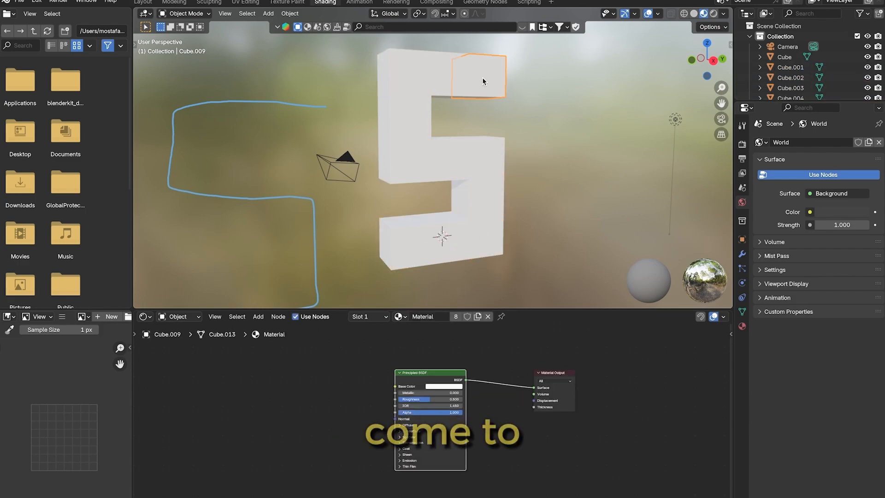
Bring the Material Output node closer and set the Principled BSDF base color of the top row's end cube to blue
{"action": "scroll", "coordinate": [442, 355], "scroll_direction": "up", "scroll_amount": 2}
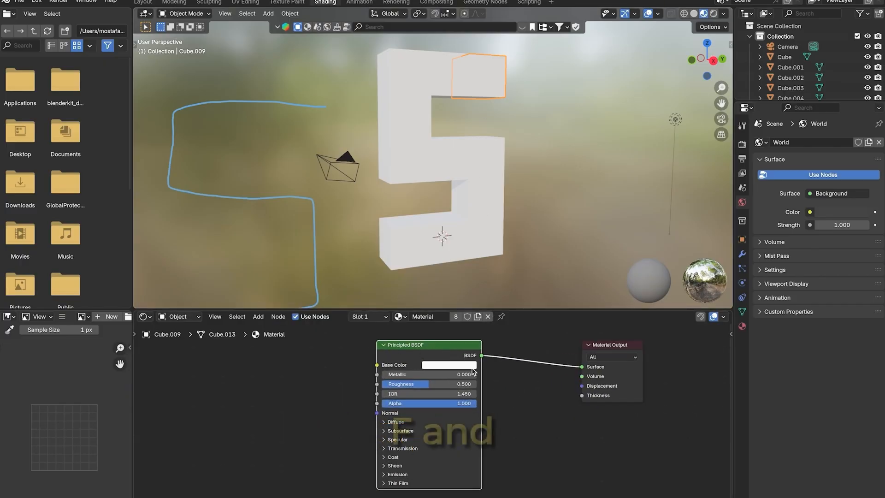
{"action": "left_click_drag", "start_coordinate": [606, 347], "coordinate": [583, 364]}
{"action": "left_click", "coordinate": [440, 372]}
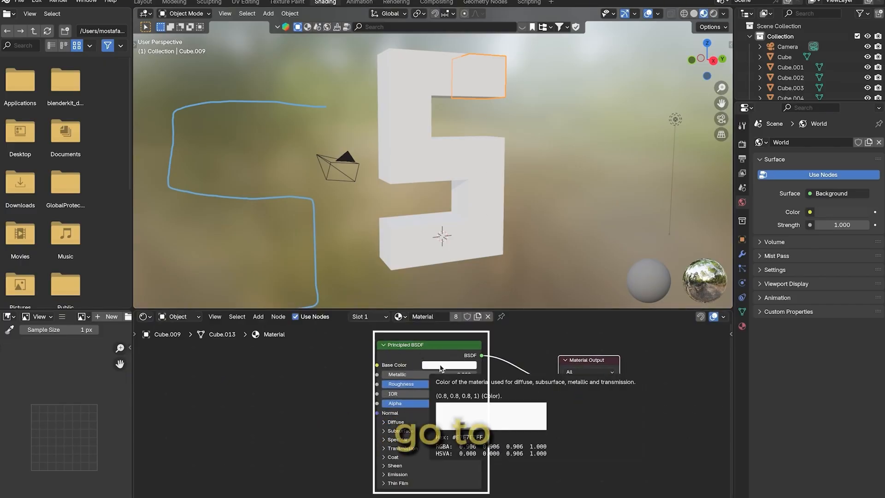
{"action": "left_click", "coordinate": [443, 365]}
{"action": "left_click", "coordinate": [450, 367]}
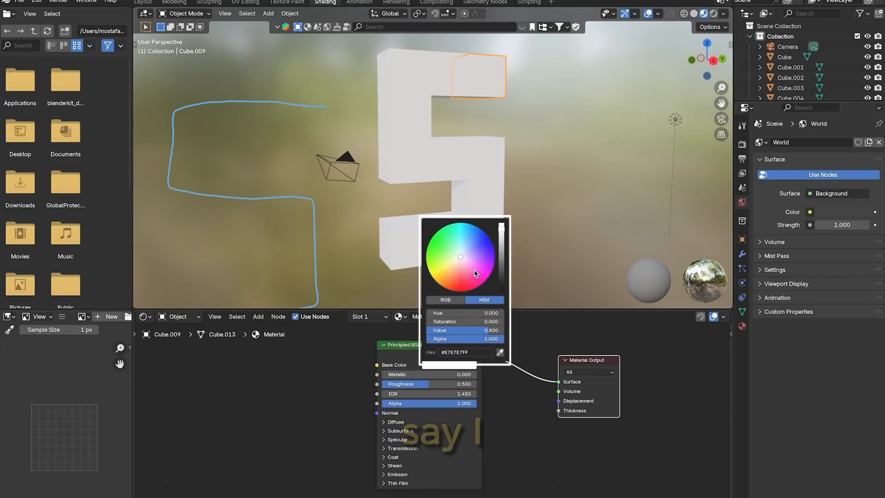
{"action": "left_click", "coordinate": [482, 244]}
{"action": "mouse_move", "coordinate": [482, 244]}
{"action": "left_mouse_down"}
{"action": "mouse_move", "coordinate": [469, 251]}
{"action": "mouse_move", "coordinate": [485, 244]}
{"action": "left_mouse_up"}
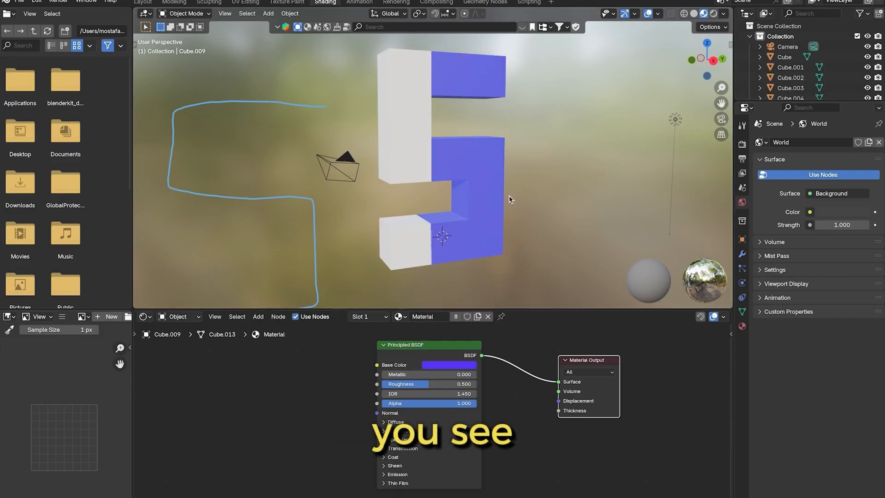
Check which cubes share the blue material by selecting the middle row, bottom row and top row end cubes in turn
{"action": "left_click", "coordinate": [480, 182]}
{"action": "left_click", "coordinate": [485, 166]}
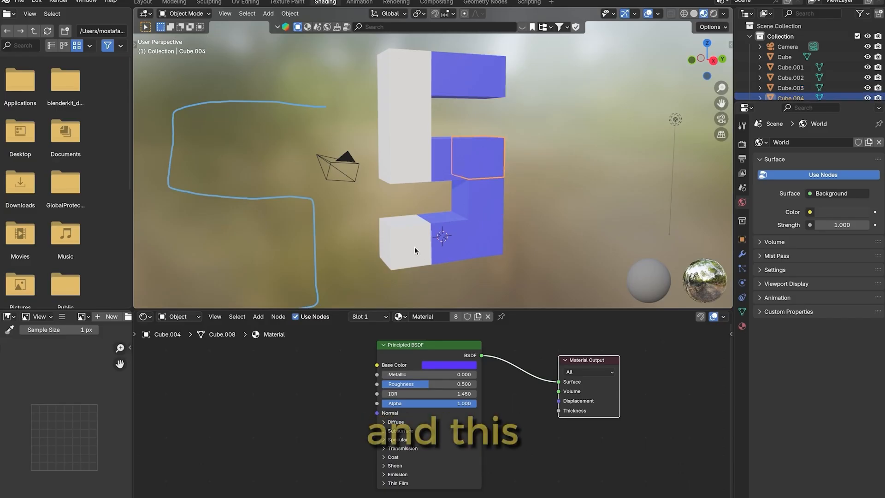
{"action": "left_click", "coordinate": [414, 247]}
{"action": "left_click", "coordinate": [488, 83]}
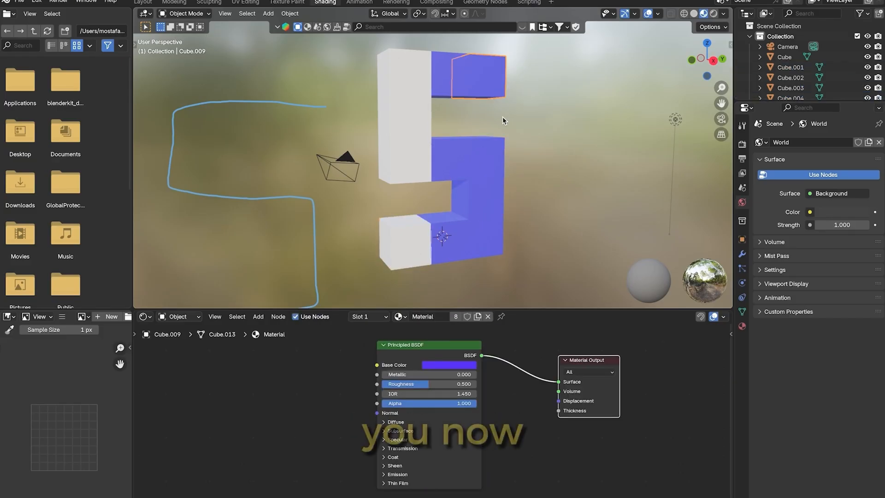
Duplicate the bottom row's middle blue cube, place the copy apart near the light, and delete that copy
{"action": "left_click", "coordinate": [461, 241]}
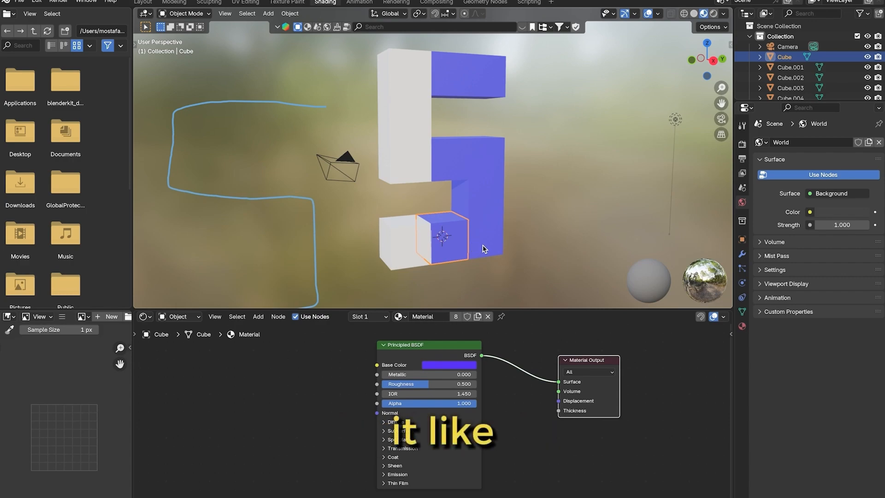
{"action": "key", "text": "shift+d"}
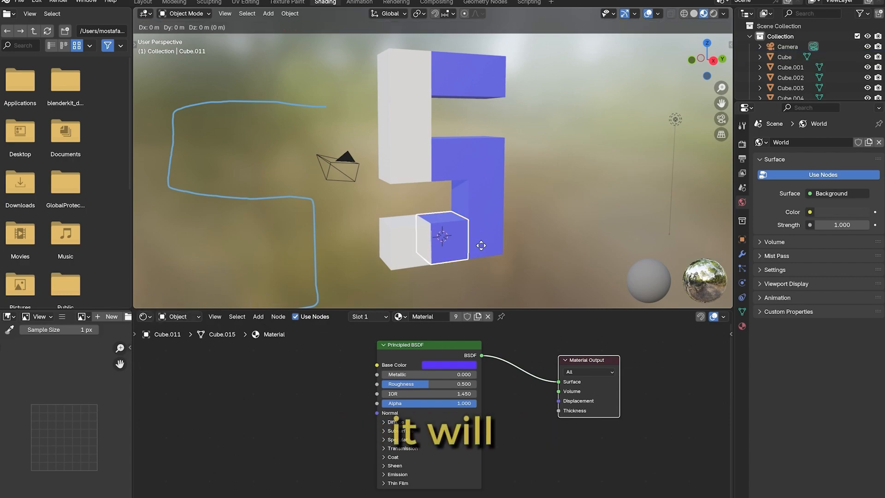
{"action": "left_click", "coordinate": [637, 187]}
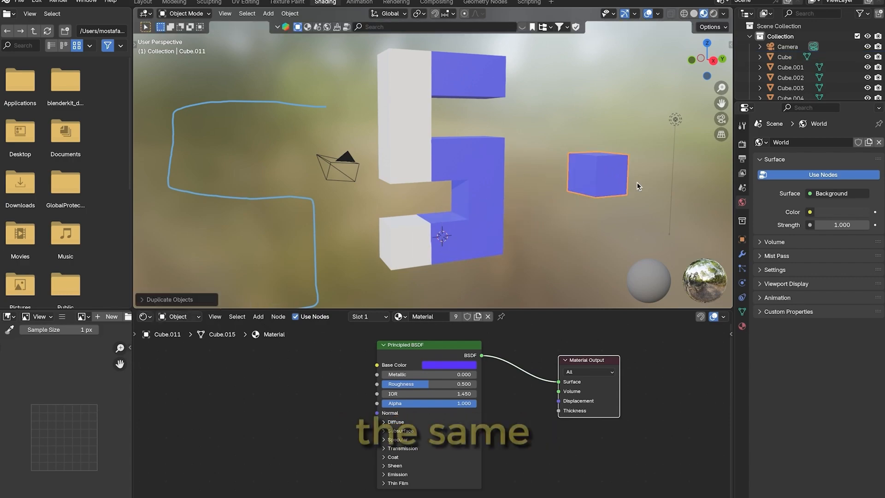
{"action": "key", "text": "x"}
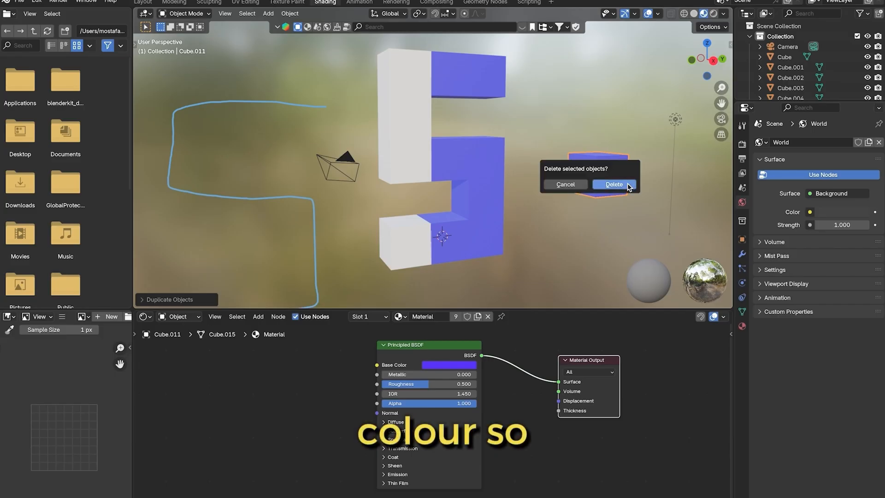
{"action": "left_click", "coordinate": [615, 184]}
Compare the materials of the blue and white cubes by selecting several of them in turn
{"action": "left_click", "coordinate": [465, 230]}
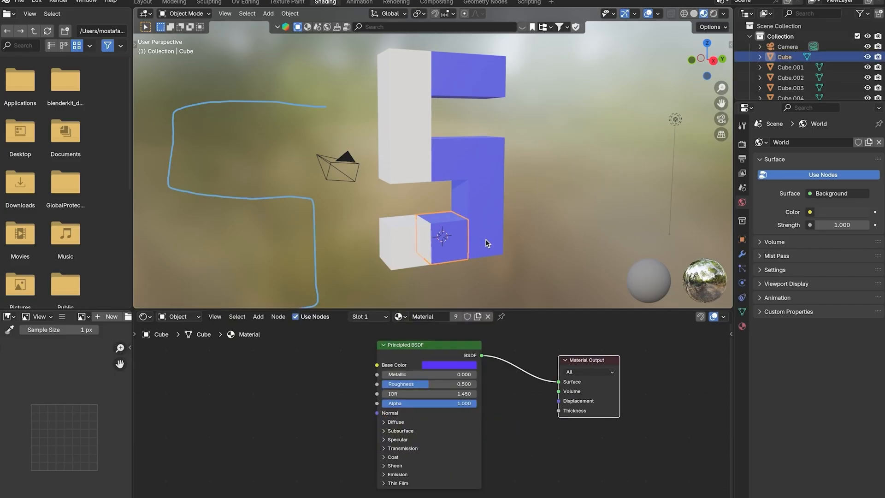
{"action": "left_click", "coordinate": [404, 251]}
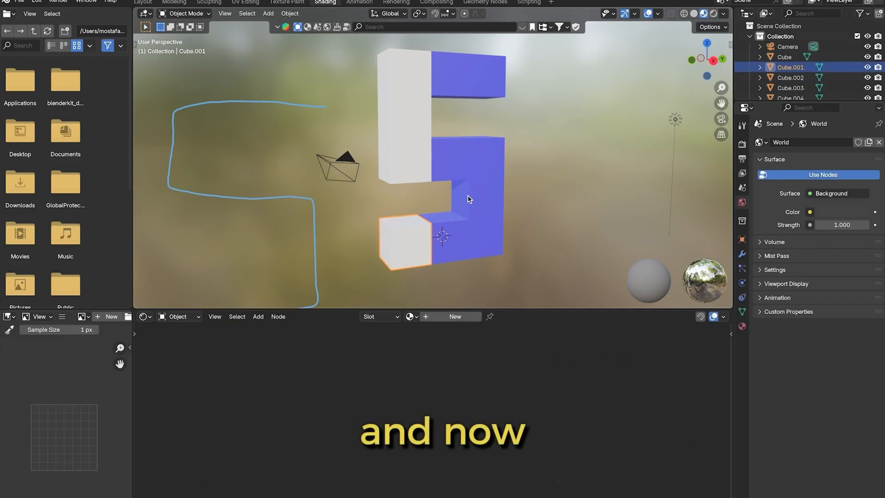
{"action": "left_click", "coordinate": [481, 229]}
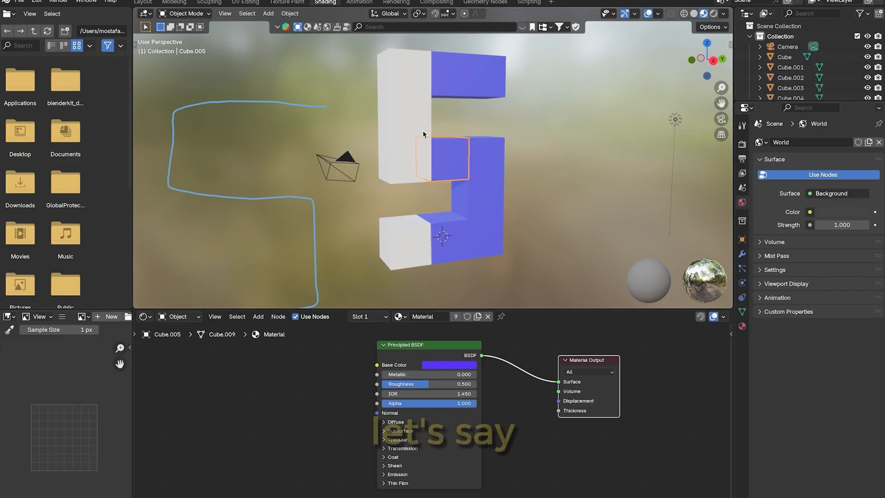
{"action": "left_click", "coordinate": [417, 120]}
Add a new material to the white corner cube of the S's top row and set its base color to red
{"action": "left_click", "coordinate": [409, 79]}
{"action": "left_click", "coordinate": [449, 316]}
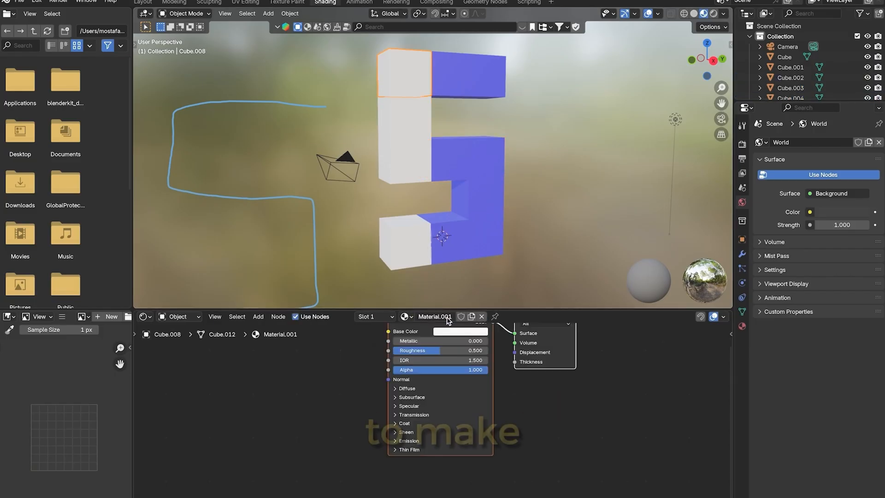
{"action": "left_click_drag", "start_coordinate": [440, 346], "coordinate": [440, 343]}
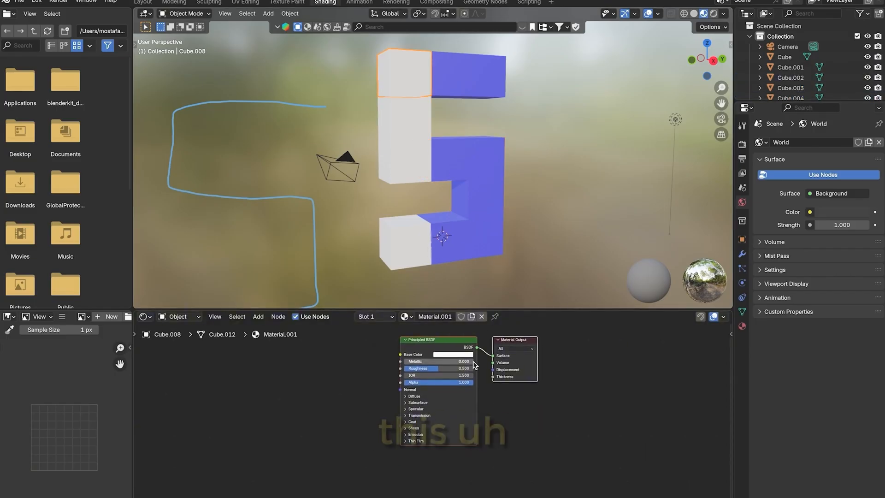
{"action": "left_click", "coordinate": [461, 358]}
{"action": "left_click_drag", "start_coordinate": [461, 278], "coordinate": [460, 300]}
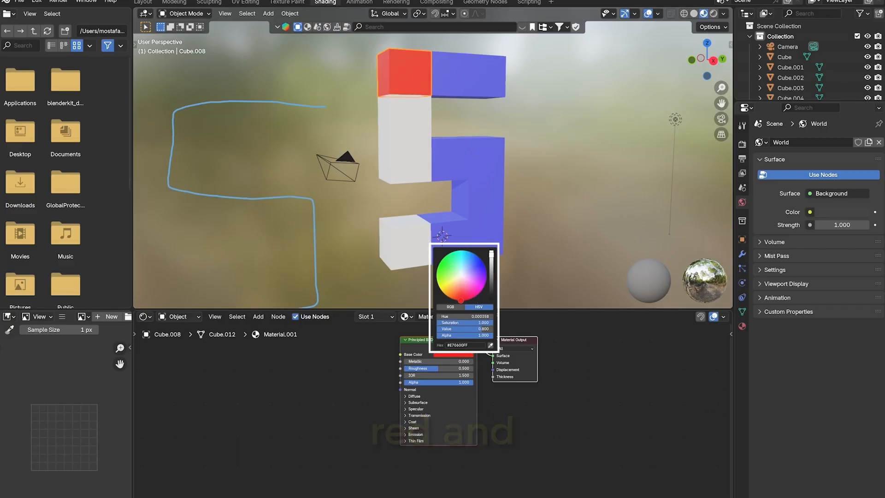
Add a new material to the white end cube of the bottom row and set its base color to green
{"action": "left_click", "coordinate": [406, 245]}
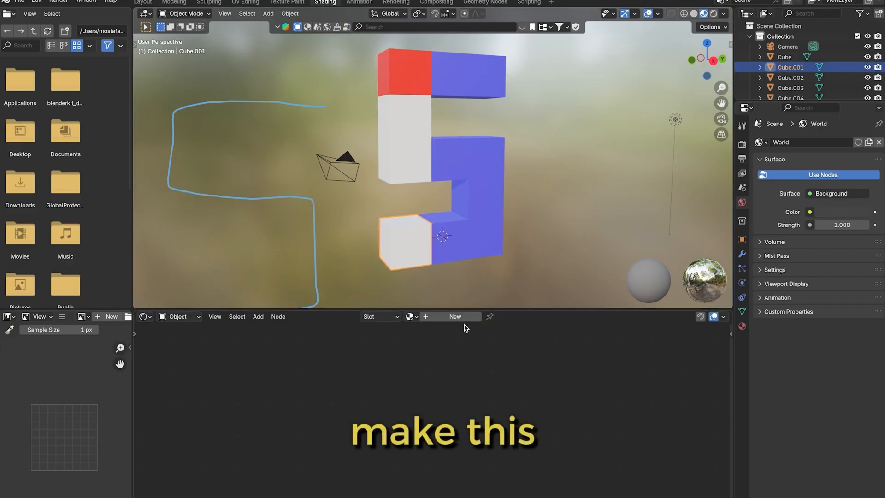
{"action": "left_click", "coordinate": [452, 317]}
{"action": "left_click", "coordinate": [463, 358]}
{"action": "left_click_drag", "start_coordinate": [463, 281], "coordinate": [446, 267]}
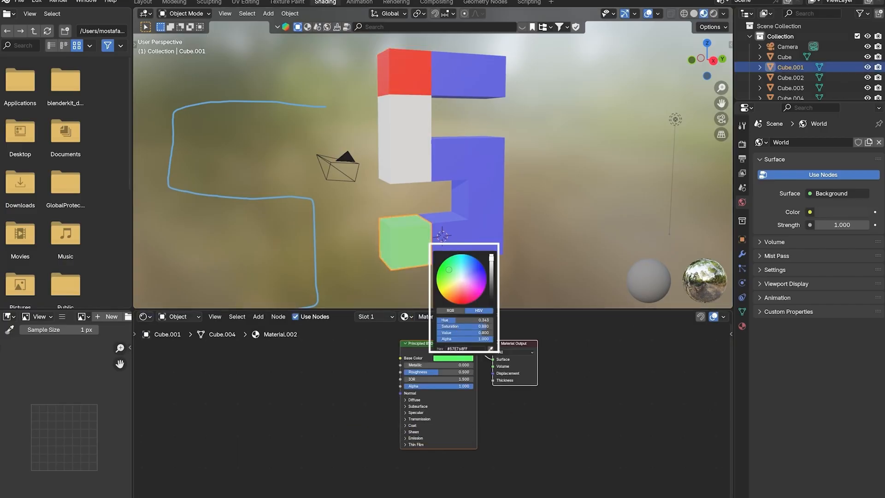
Add a new material to the white cube directly below the red one and set its base color to light orange
{"action": "left_click", "coordinate": [415, 147]}
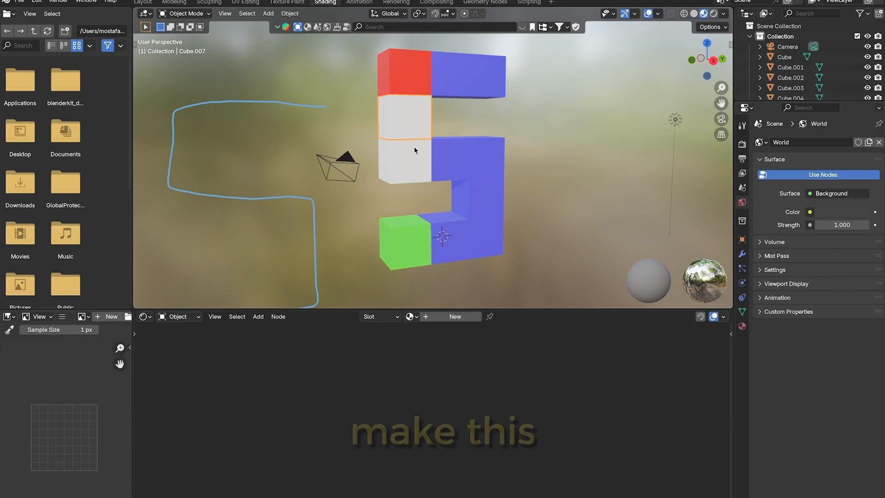
{"action": "left_click", "coordinate": [457, 318]}
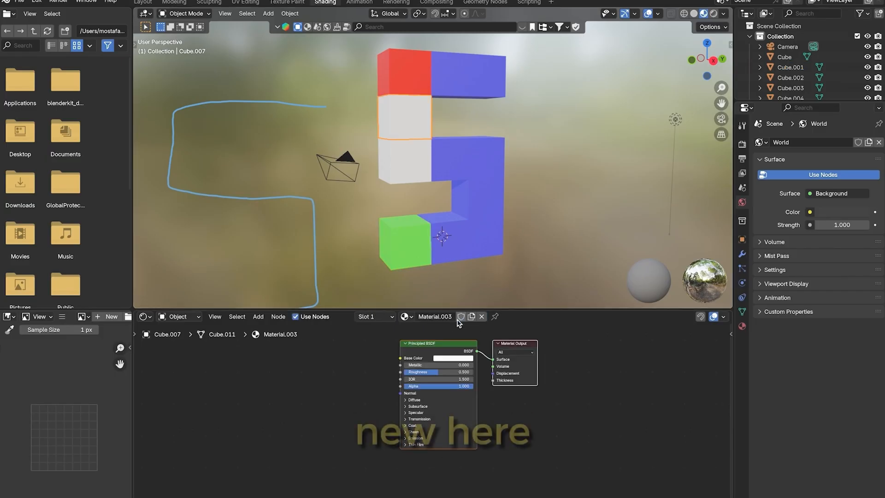
{"action": "left_click", "coordinate": [461, 358]}
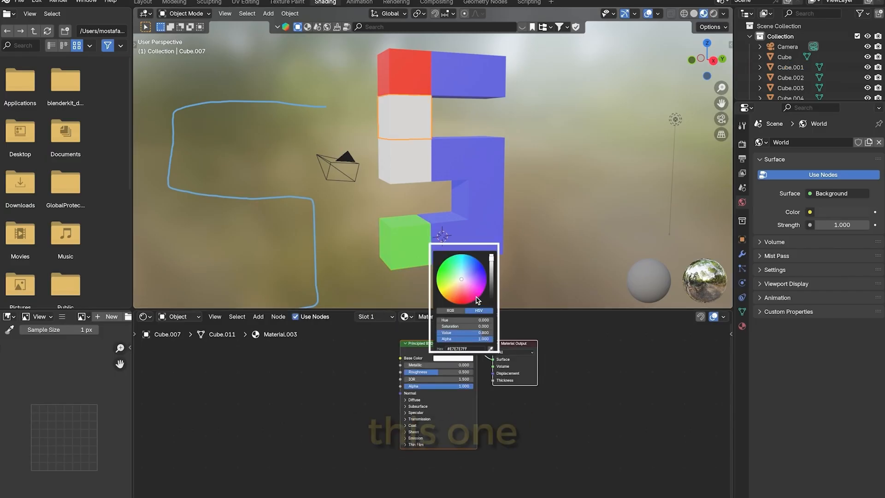
{"action": "left_click", "coordinate": [463, 304]}
{"action": "left_click_drag", "start_coordinate": [464, 308], "coordinate": [451, 293]}
Add a new material to the white cube directly below the light orange one and set its base color to black
{"action": "left_click", "coordinate": [405, 174]}
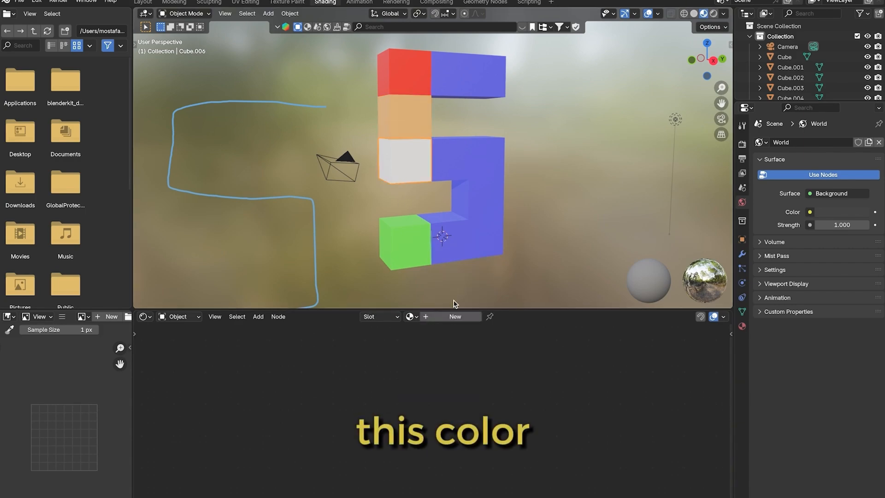
{"action": "left_click", "coordinate": [456, 316]}
{"action": "left_click", "coordinate": [462, 358]}
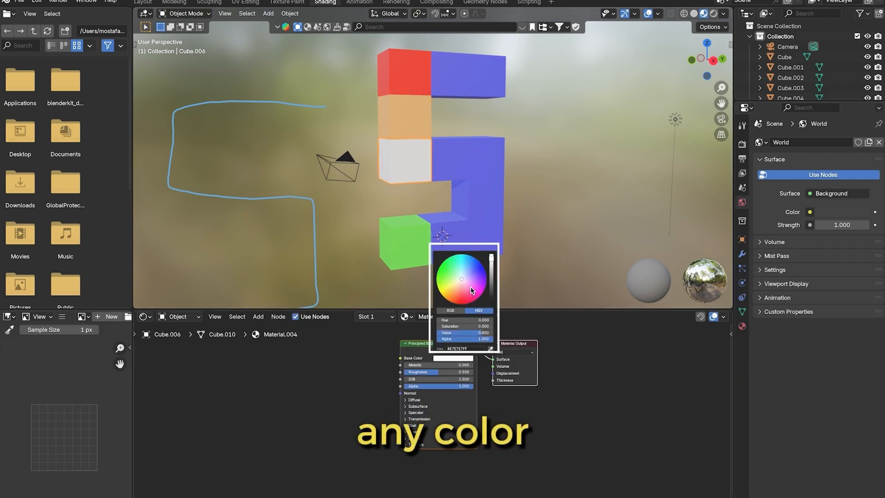
{"action": "left_click_drag", "start_coordinate": [492, 262], "coordinate": [491, 300]}
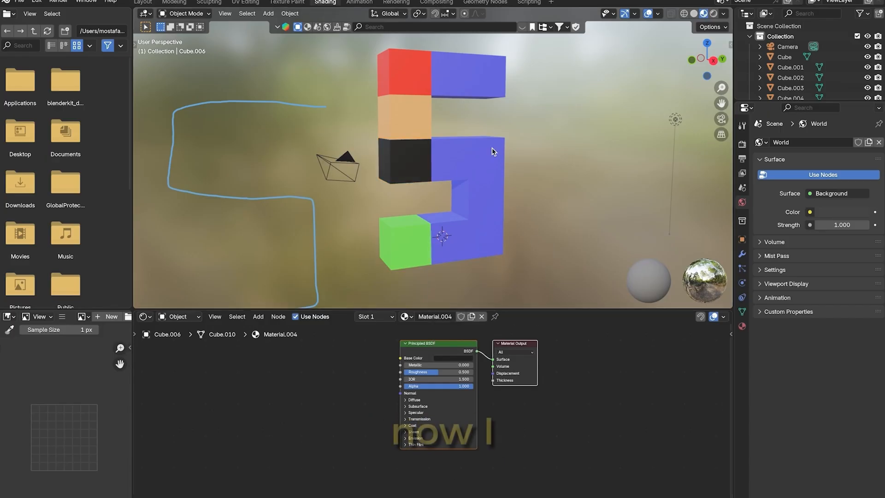
Try a pink base color on the shared blue material through the end cube of the top row, and undo it
{"action": "left_click", "coordinate": [492, 92]}
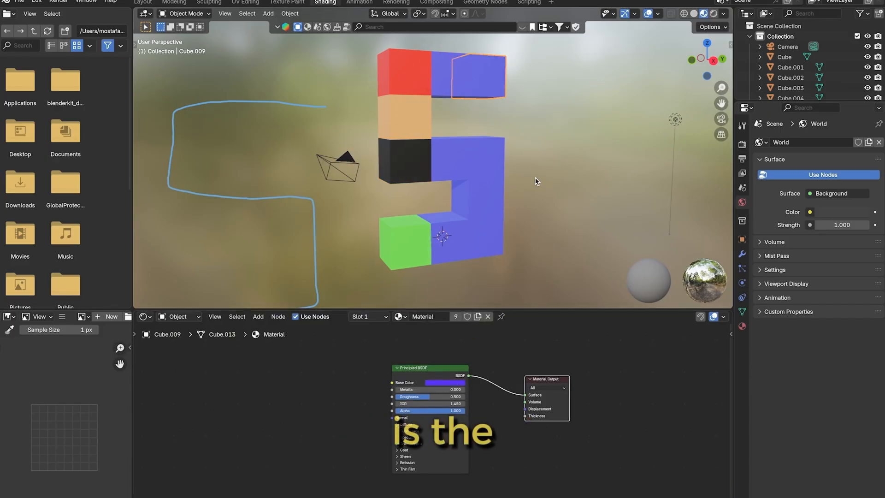
{"action": "left_click", "coordinate": [450, 383]}
{"action": "mouse_move", "coordinate": [471, 298]}
{"action": "left_mouse_down"}
{"action": "mouse_move", "coordinate": [467, 310]}
{"action": "mouse_move", "coordinate": [459, 306]}
{"action": "mouse_move", "coordinate": [468, 316]}
{"action": "left_mouse_up"}
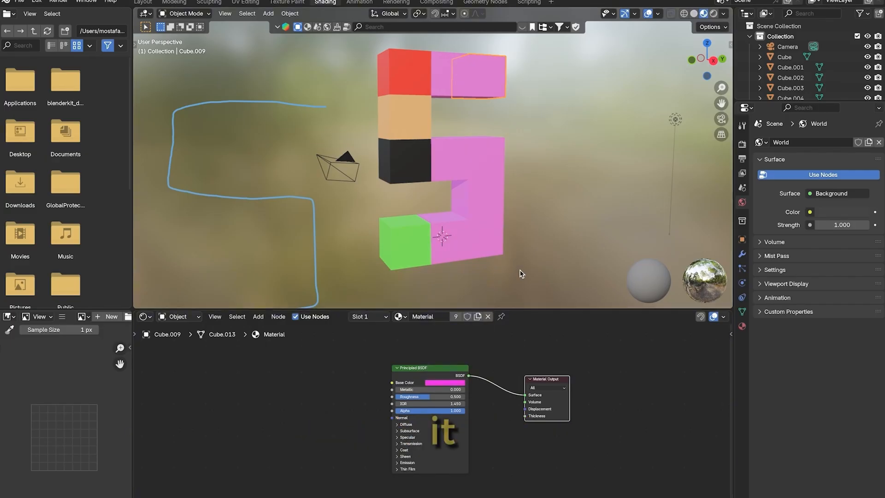
{"action": "key", "text": "super+z"}
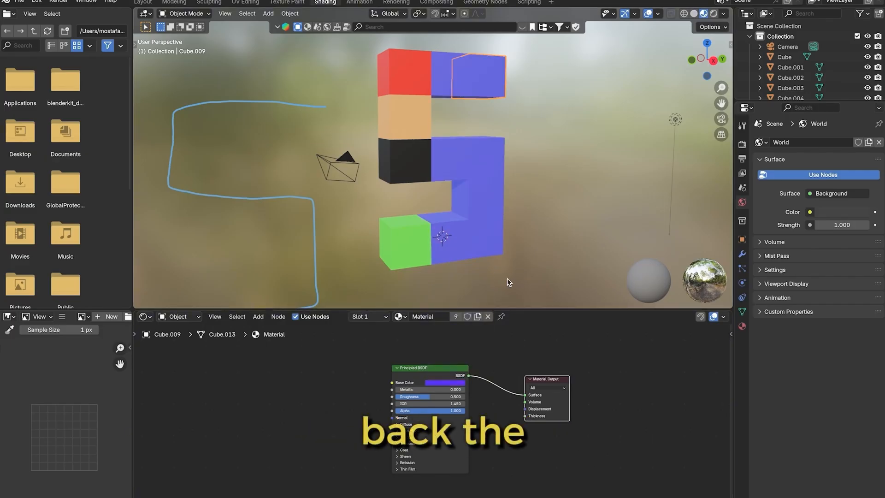
Compare the materials of the two blue cubes in the S's top row by selecting them in turn
{"action": "left_click", "coordinate": [446, 88]}
{"action": "left_click", "coordinate": [475, 91]}
{"action": "left_click", "coordinate": [458, 84]}
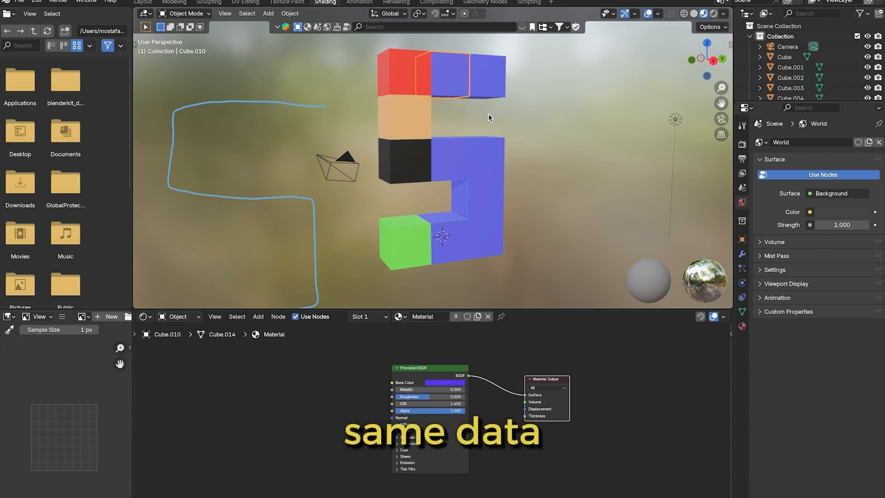
{"action": "left_click", "coordinate": [490, 81]}
Give the middle cube of the top row its own copy of the blue material and set its base color to pale pink, E7CCDF
{"action": "left_click", "coordinate": [463, 86]}
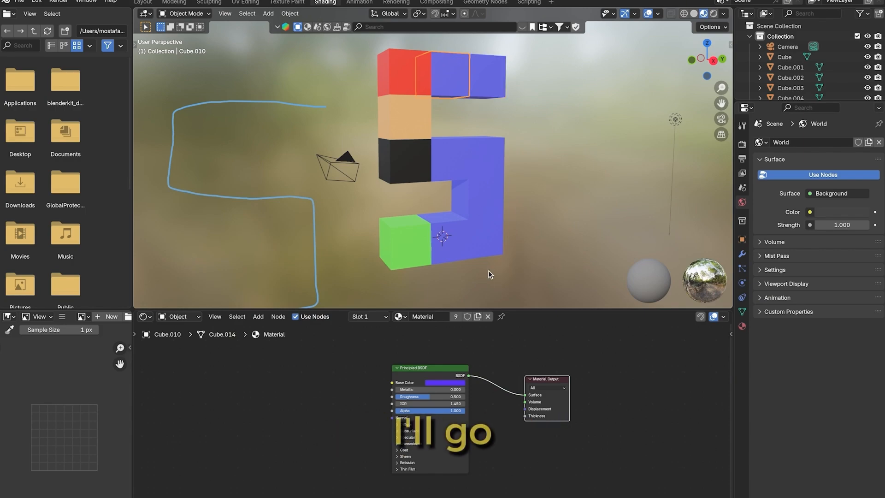
{"action": "left_click", "coordinate": [477, 317]}
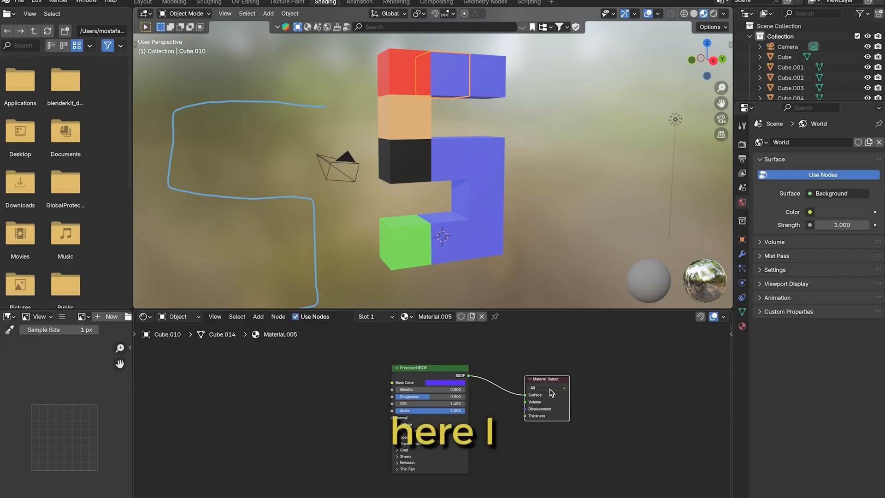
{"action": "left_click", "coordinate": [444, 382]}
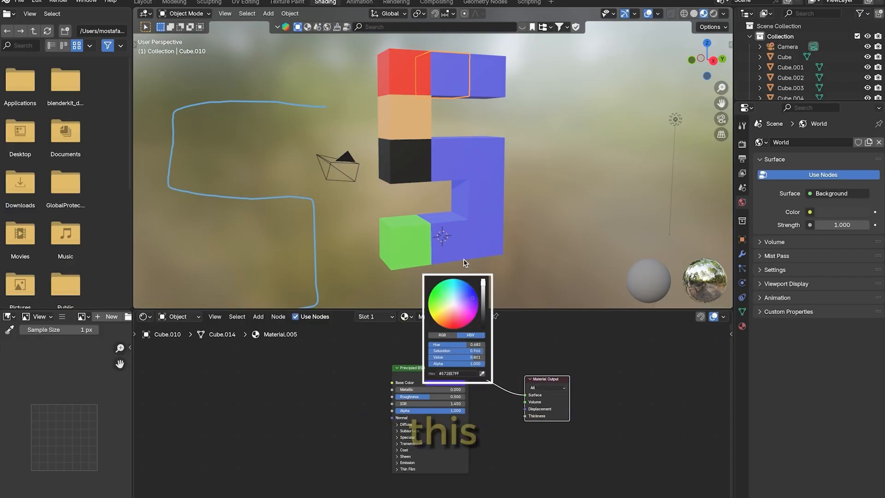
{"action": "left_click", "coordinate": [443, 382]}
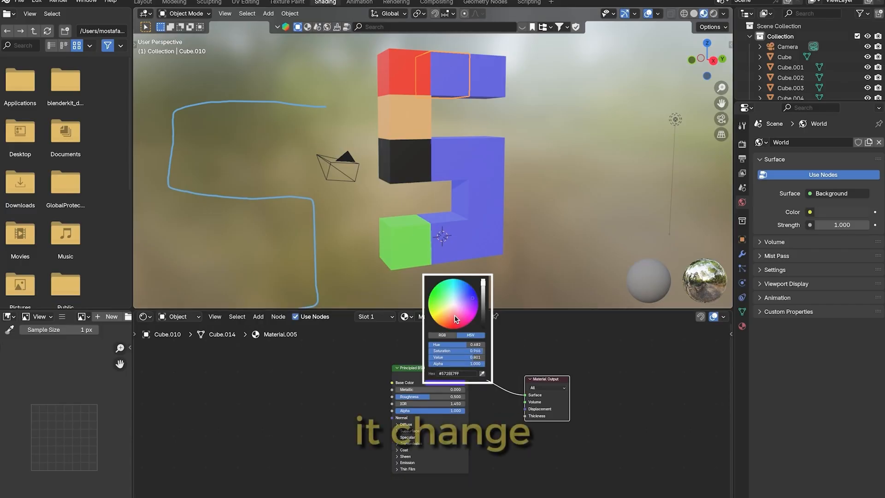
{"action": "left_click_drag", "start_coordinate": [471, 300], "coordinate": [445, 303]}
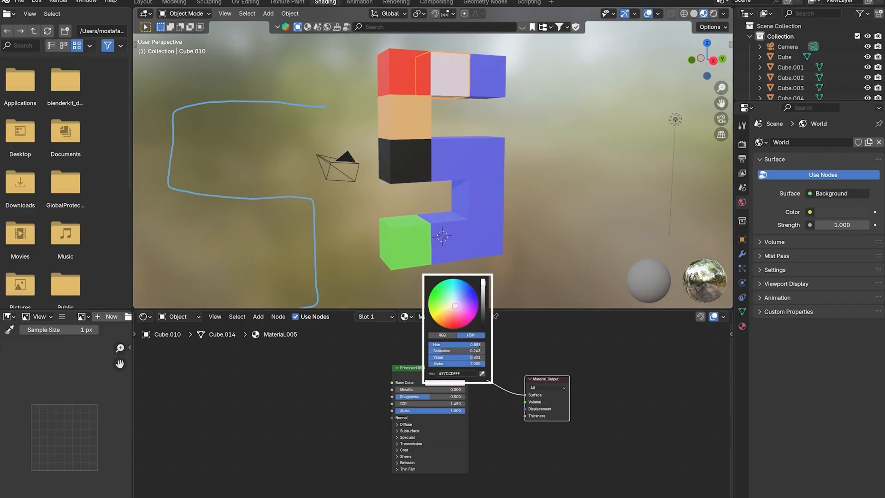
{"action": "left_click", "coordinate": [617, 358]}
{"action": "left_click", "coordinate": [495, 124]}
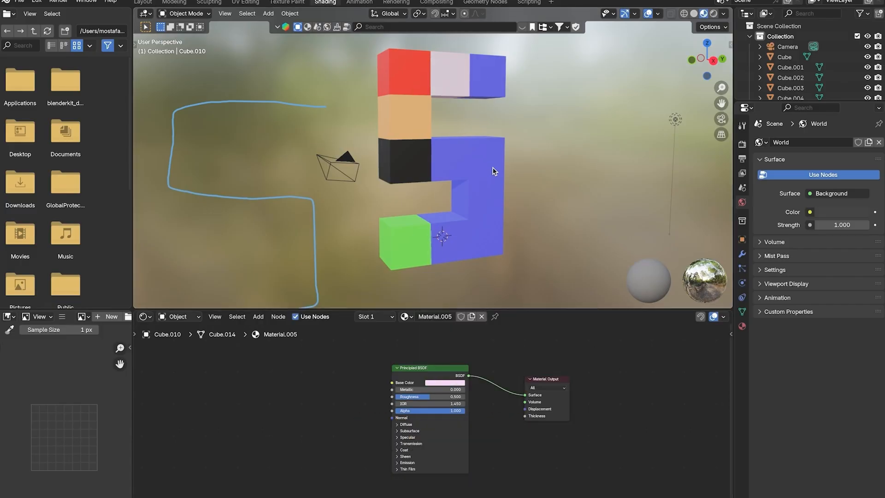
Assign the existing green material, Material.002, to the middle cube of the top row
{"action": "left_click", "coordinate": [449, 70]}
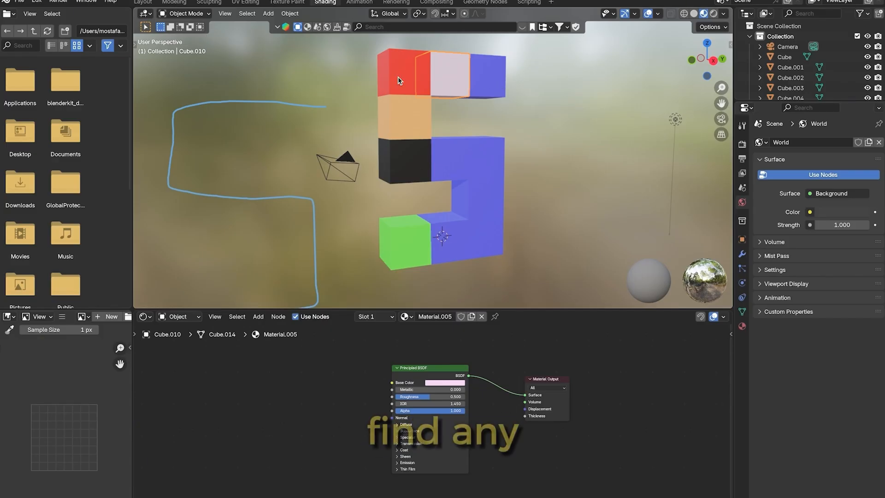
{"action": "left_click", "coordinate": [412, 318]}
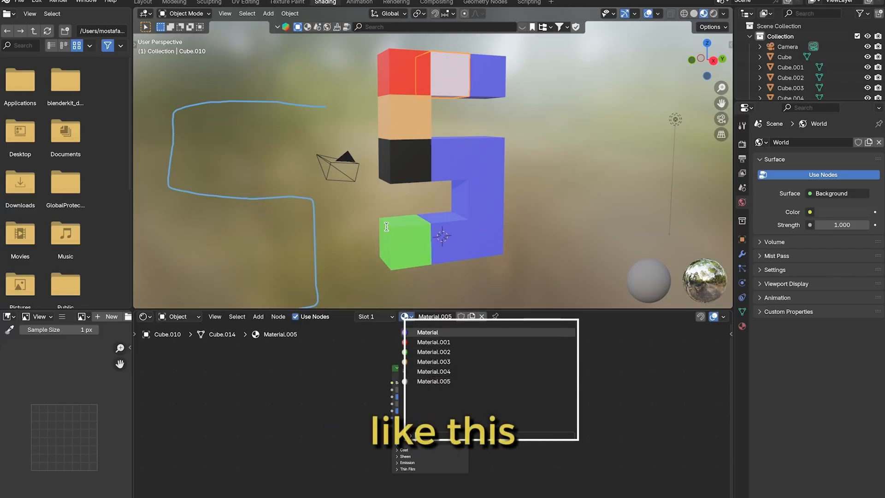
{"action": "left_click", "coordinate": [433, 352]}
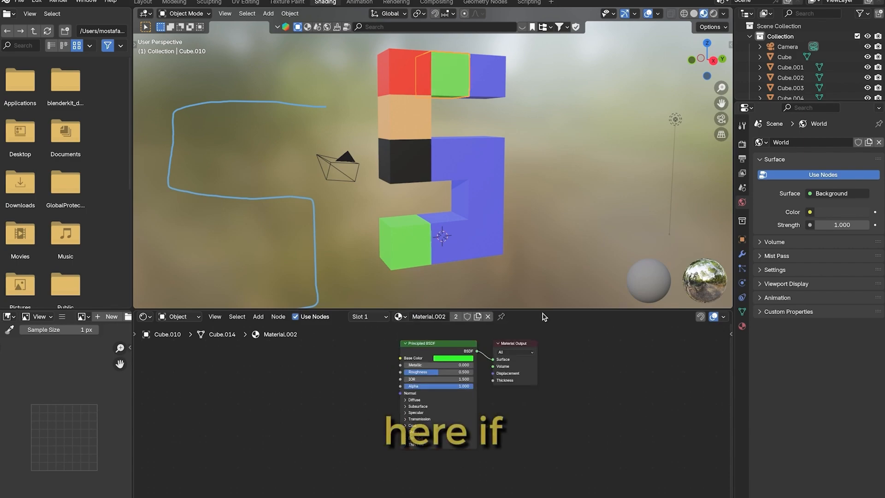
Open the base color of the shared blue material for editing through the corner cube of the S's bottom row
{"action": "left_click", "coordinate": [491, 245]}
{"action": "left_click", "coordinate": [447, 382]}
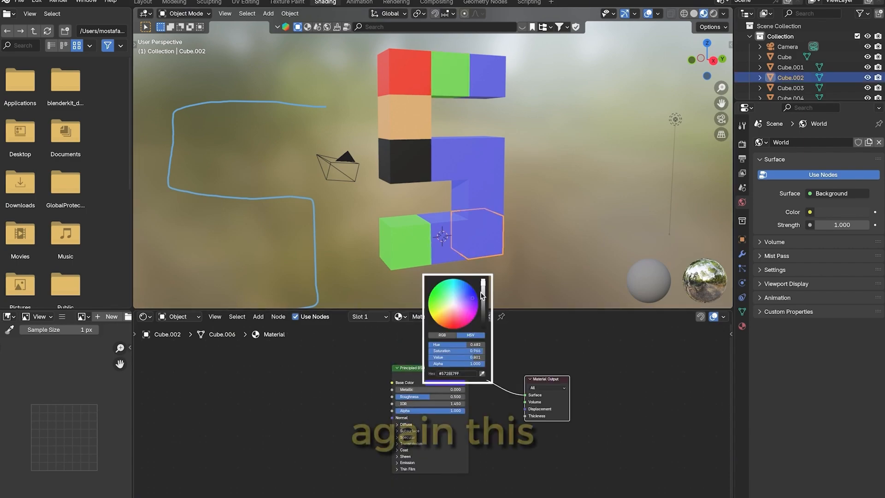
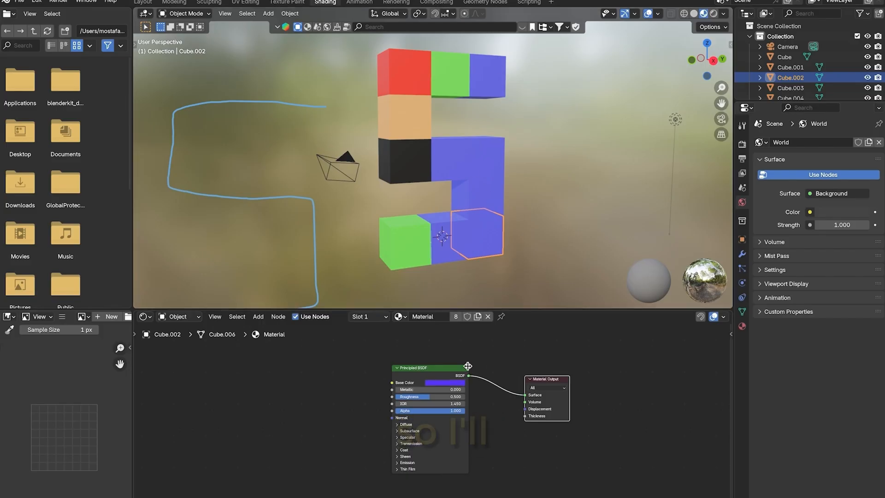
Make the blue material single-user on the corner cube of the S's bottom row and replace it with the existing black material, Material.004
{"action": "left_click", "coordinate": [456, 383]}
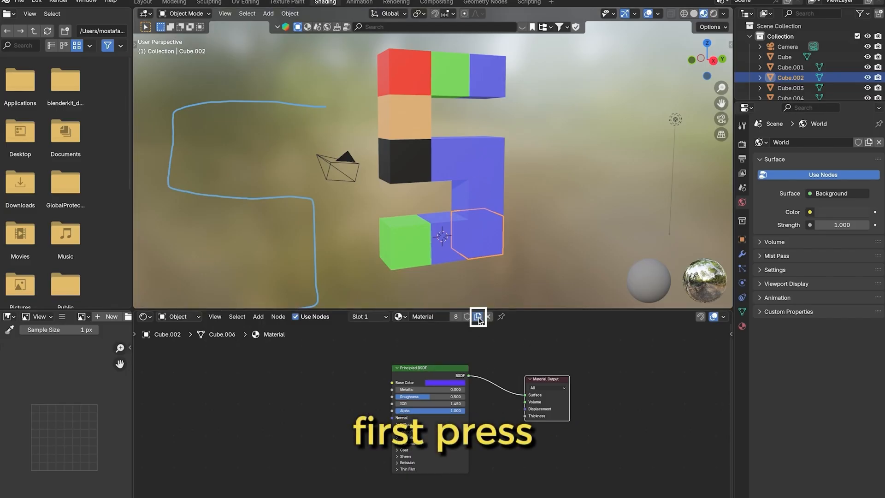
{"action": "left_click", "coordinate": [478, 317]}
{"action": "left_click", "coordinate": [450, 382]}
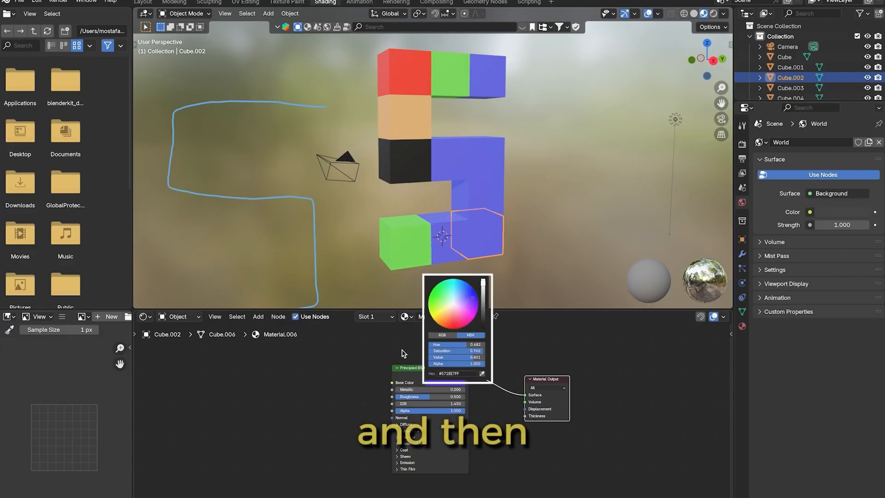
{"action": "left_click", "coordinate": [404, 316]}
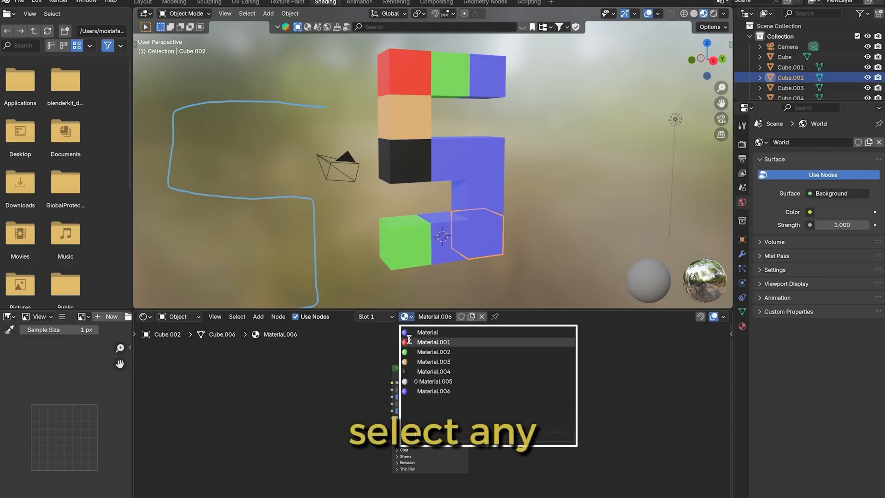
{"action": "left_click", "coordinate": [420, 371]}
{"action": "left_click", "coordinate": [587, 261]}
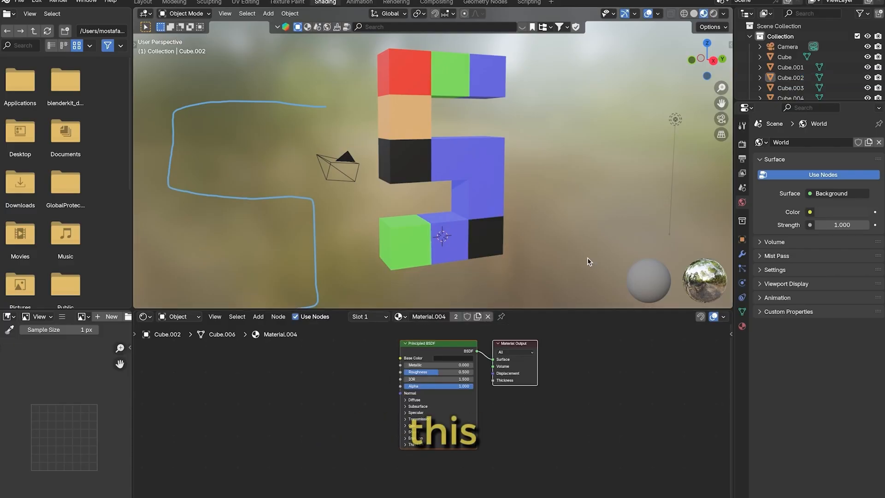
Examine the colored S from the right orthographic view and at an angle, in the Shading and Layout workspaces
{"action": "mouse_move", "coordinate": [714, 57]}
{"action": "left_mouse_down"}
{"action": "mouse_move", "coordinate": [671, 67]}
{"action": "mouse_move", "coordinate": [702, 58]}
{"action": "left_mouse_up"}
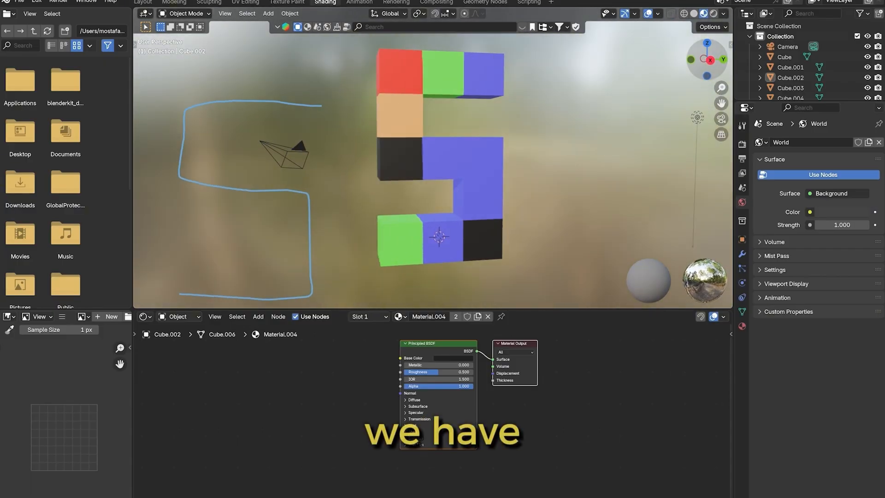
{"action": "left_click", "coordinate": [710, 61]}
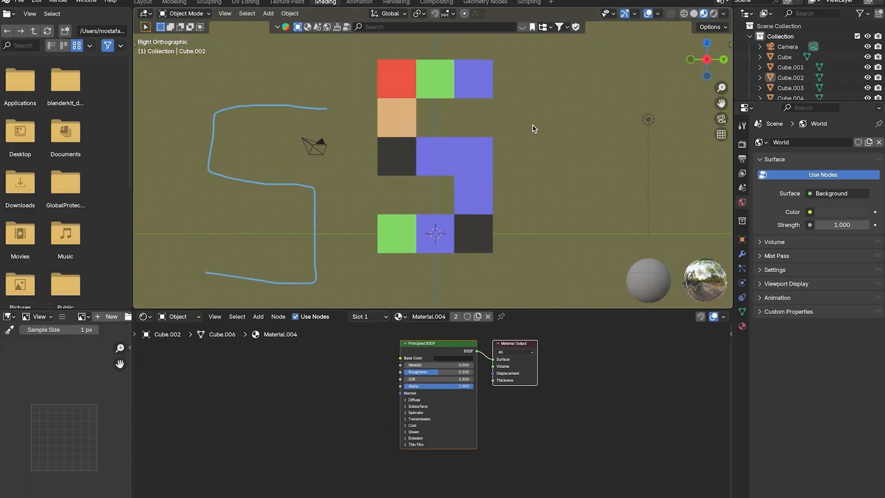
{"action": "left_click_drag", "start_coordinate": [701, 78], "coordinate": [700, 76]}
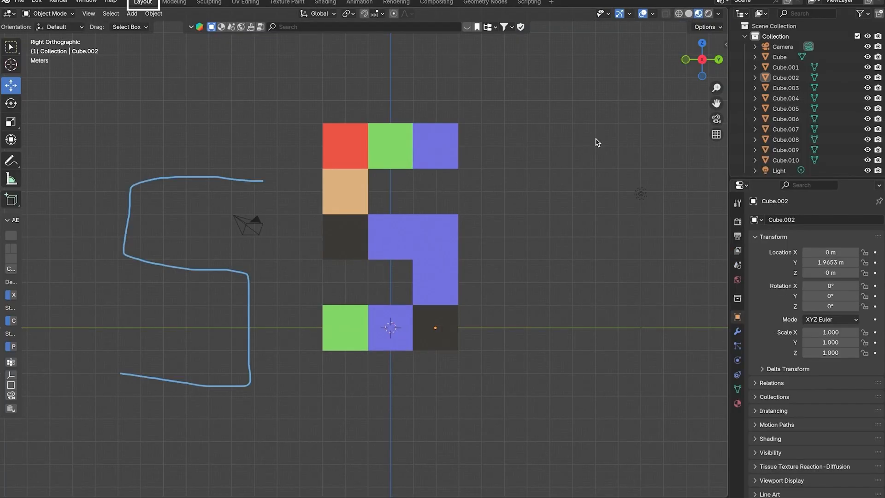
{"action": "scroll", "coordinate": [594, 140], "scroll_direction": "down", "scroll_amount": 1}
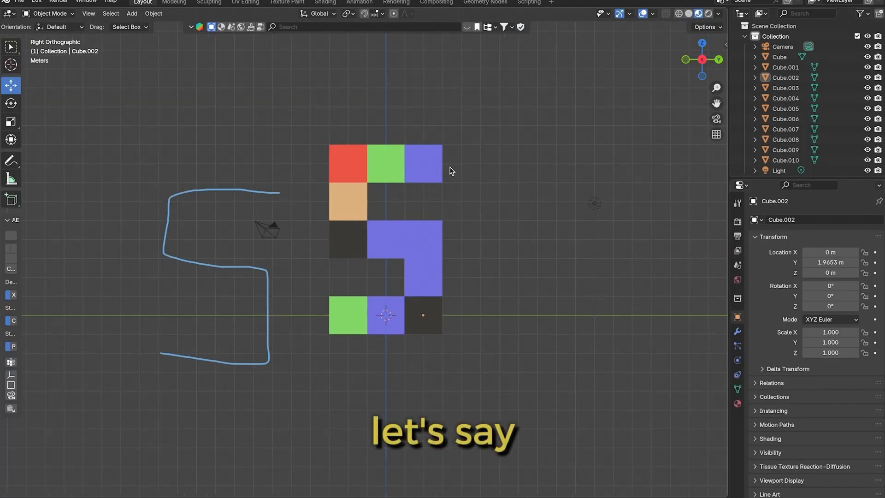
{"action": "left_click_drag", "start_coordinate": [718, 63], "coordinate": [710, 64]}
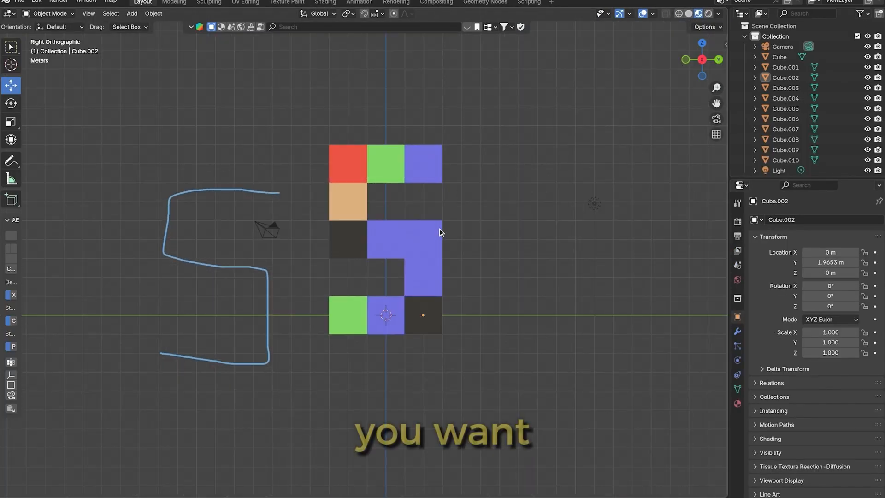
{"action": "scroll", "coordinate": [440, 232], "scroll_direction": "up", "scroll_amount": 1}
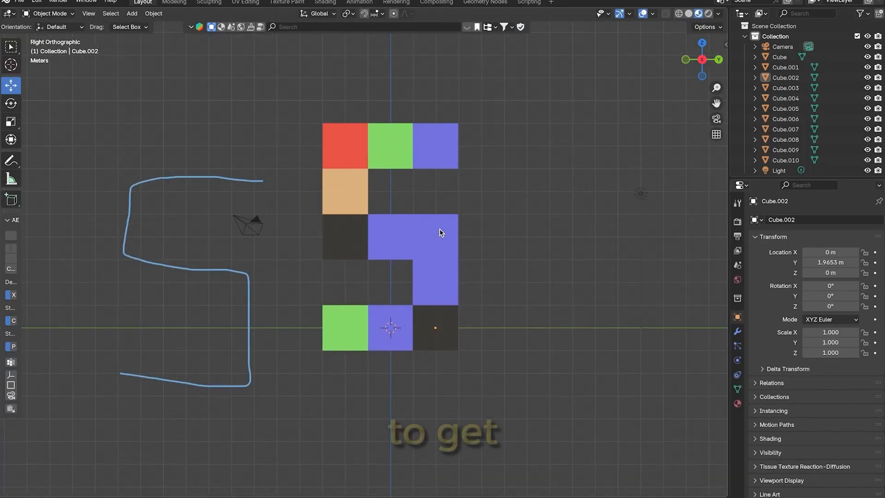
{"action": "left_click_drag", "start_coordinate": [695, 71], "coordinate": [690, 64]}
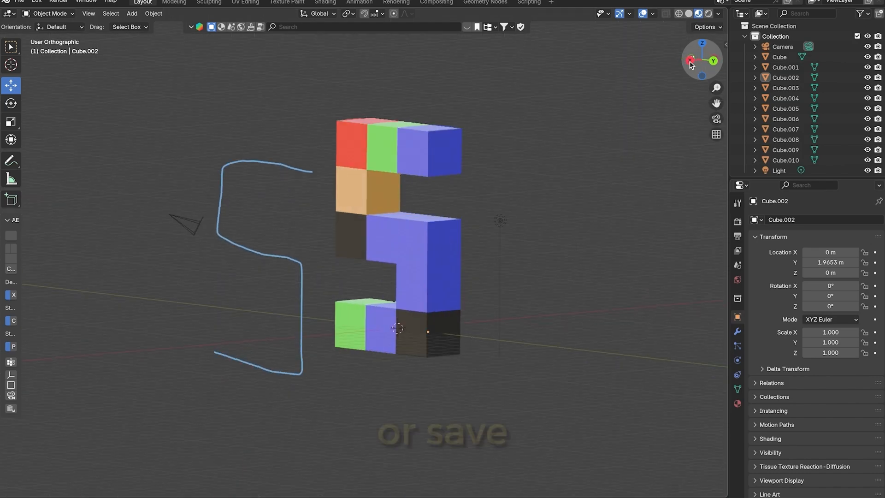
{"action": "left_click", "coordinate": [691, 60]}
{"action": "left_click", "coordinate": [715, 58]}
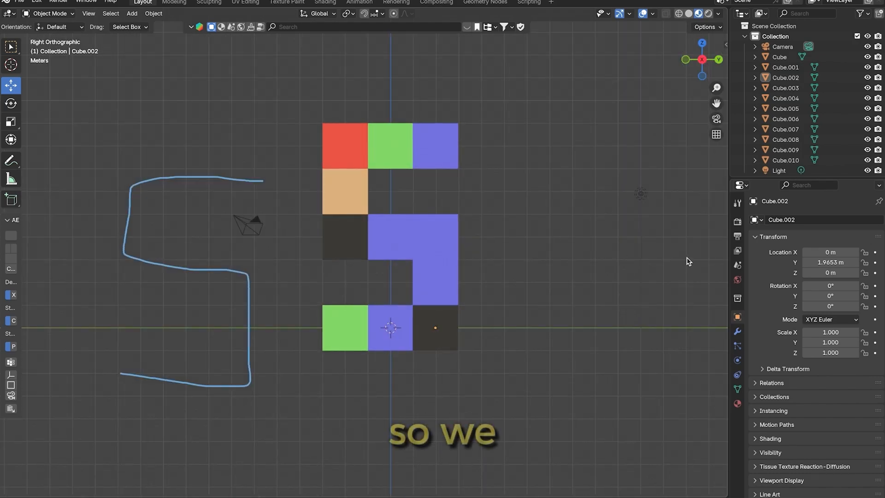
Switch the viewport to rendered shading and move the light close in front of the S, to about X 3.96 m, Y -1.73 m, Z 3.90 m
{"action": "left_click", "coordinate": [67, 2]}
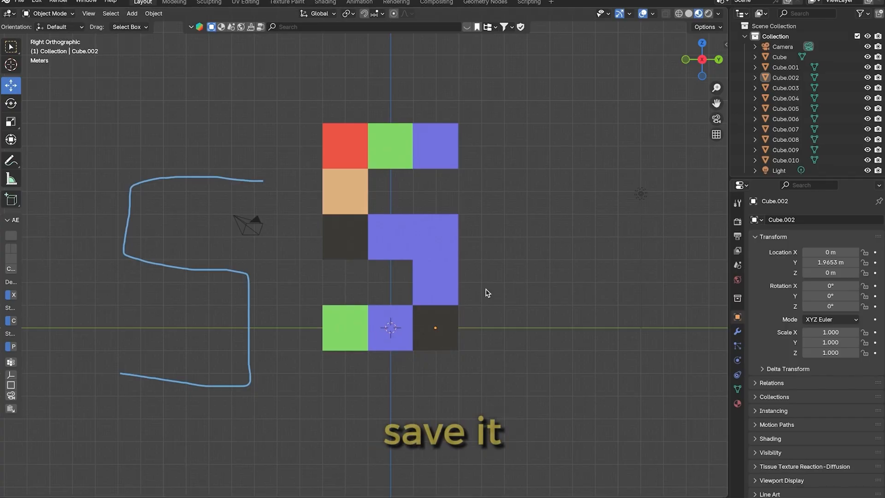
{"action": "left_click", "coordinate": [708, 14]}
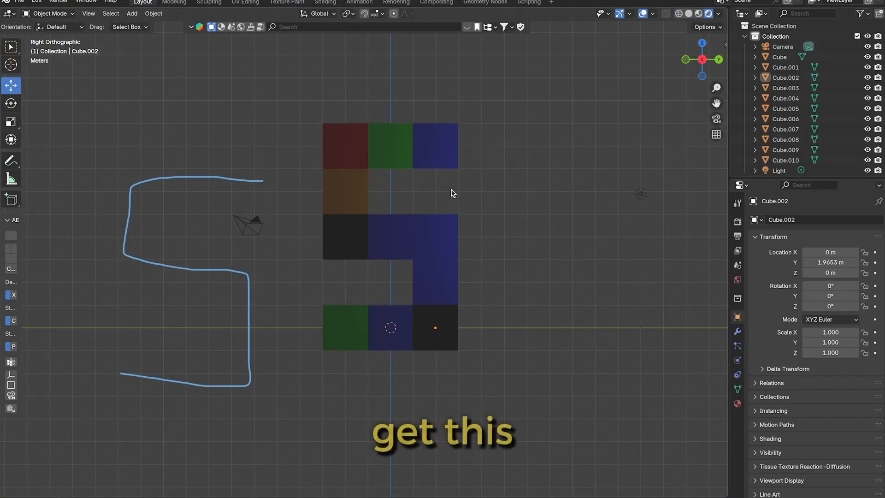
{"action": "left_click_drag", "start_coordinate": [701, 59], "coordinate": [660, 83]}
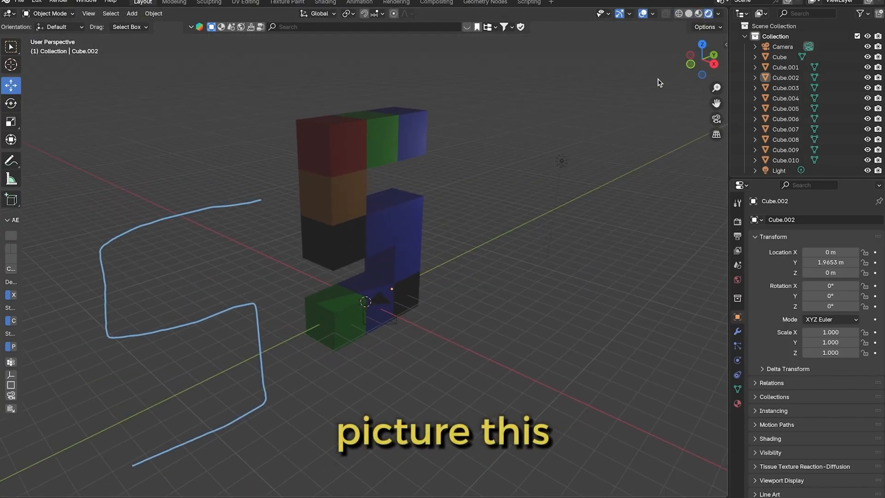
{"action": "left_click", "coordinate": [562, 161]}
{"action": "left_click_drag", "start_coordinate": [582, 153], "coordinate": [446, 252]}
{"action": "left_click_drag", "start_coordinate": [461, 218], "coordinate": [454, 213]}
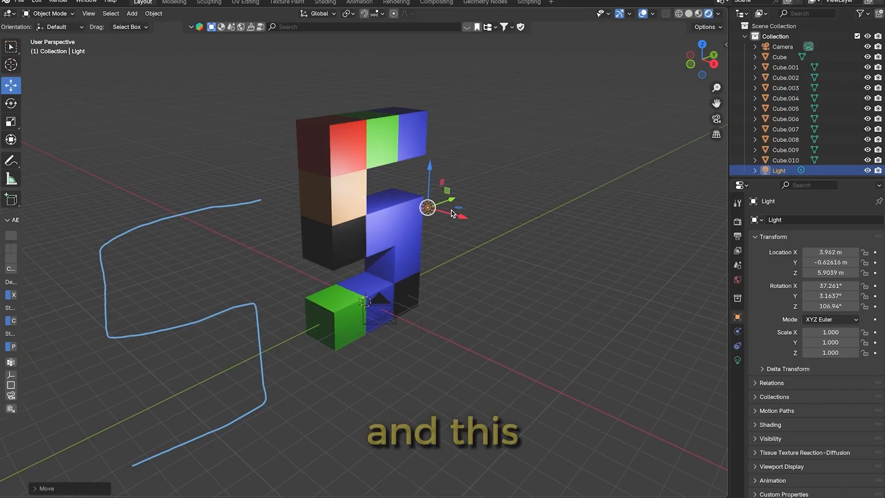
{"action": "left_click_drag", "start_coordinate": [430, 182], "coordinate": [415, 225]}
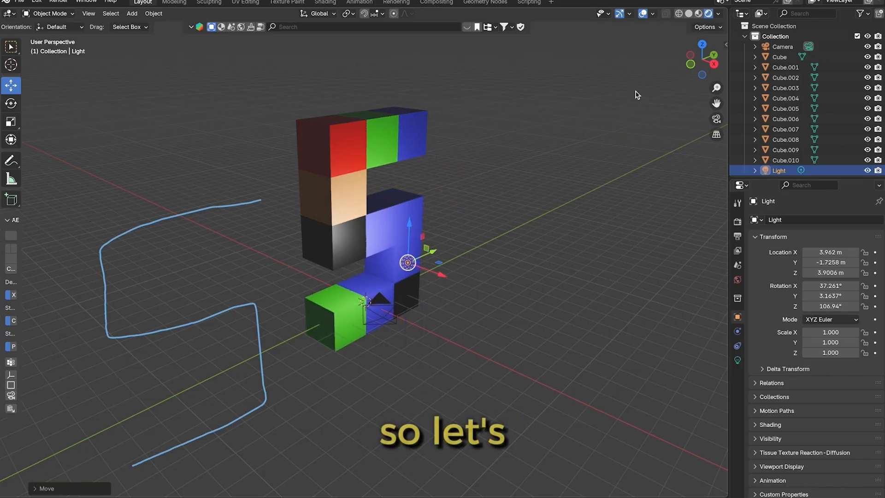
Render the scene as a still image, view the result, and close the render window
{"action": "left_click_drag", "start_coordinate": [699, 63], "coordinate": [578, 109]}
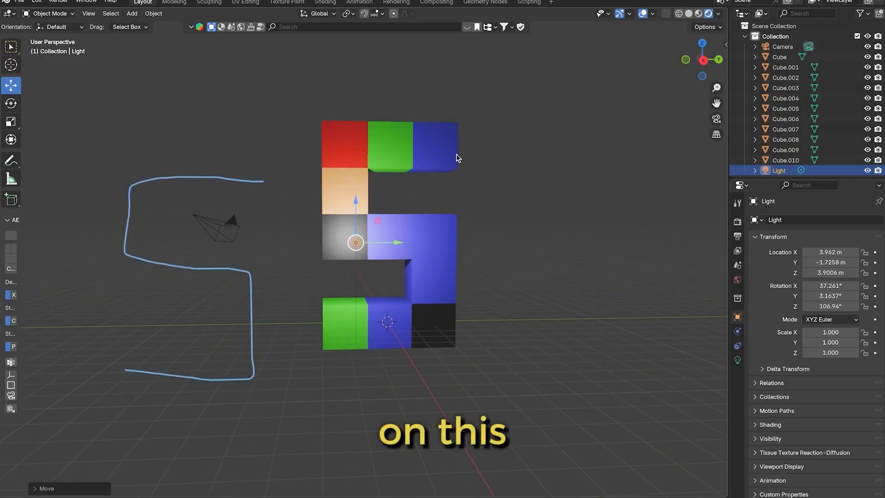
{"action": "left_click", "coordinate": [58, 2]}
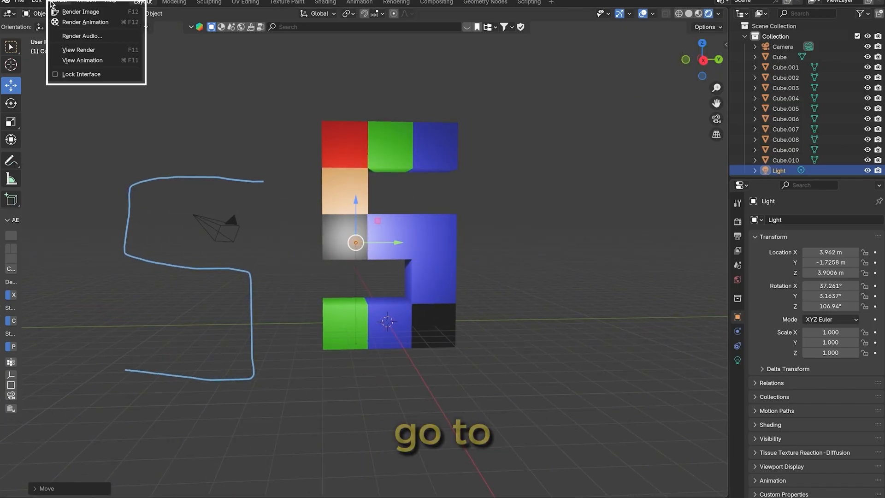
{"action": "left_click", "coordinate": [85, 12]}
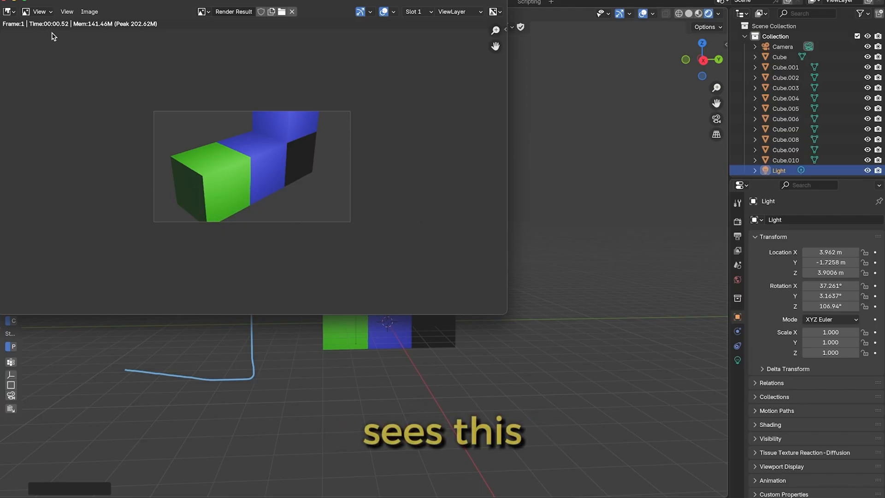
{"action": "left_click", "coordinate": [4, 1]}
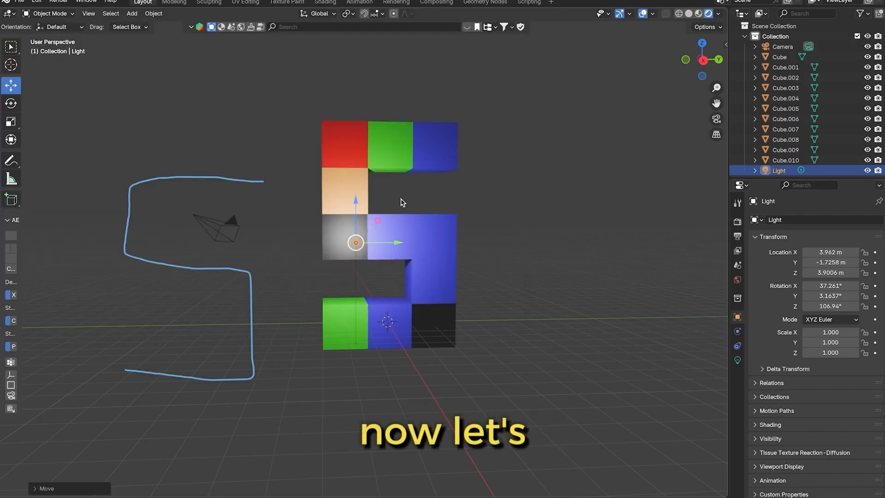
Select the camera and look at the scene through it, comparing the camera view with the free view
{"action": "left_click", "coordinate": [218, 229]}
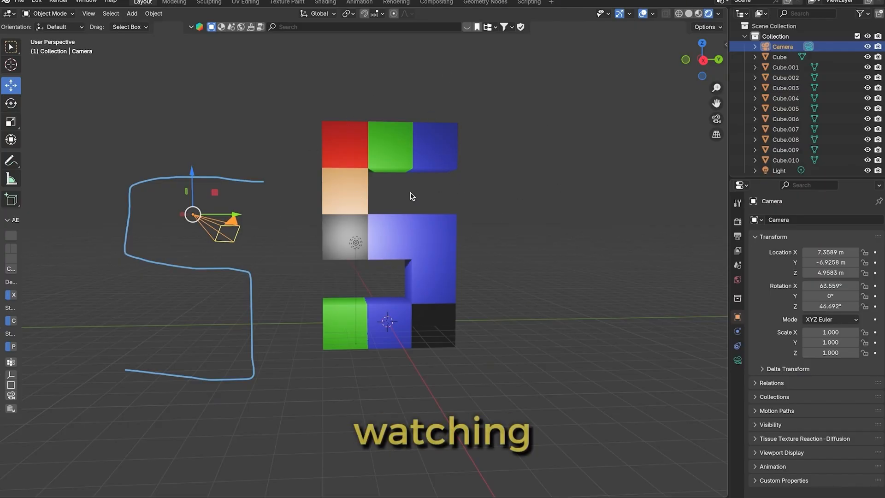
{"action": "key", "text": "KP_0"}
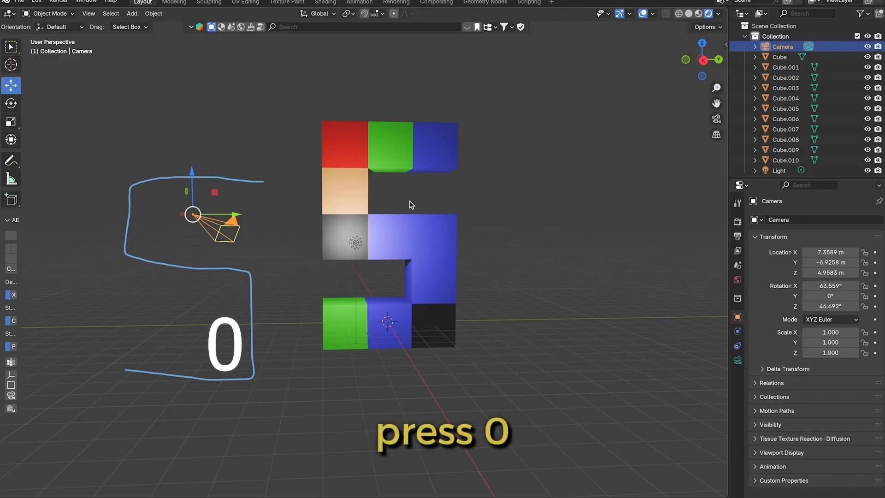
{"action": "key", "text": "KP_0"}
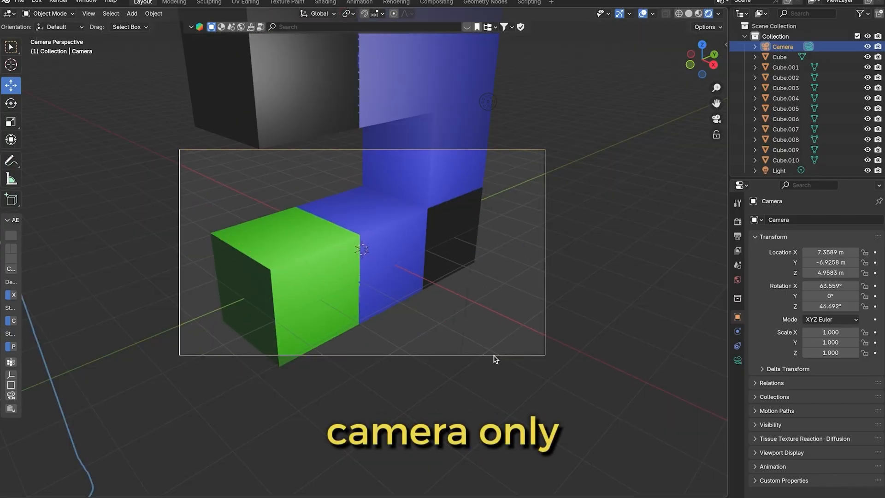
{"action": "left_click_drag", "start_coordinate": [694, 66], "coordinate": [647, 42]}
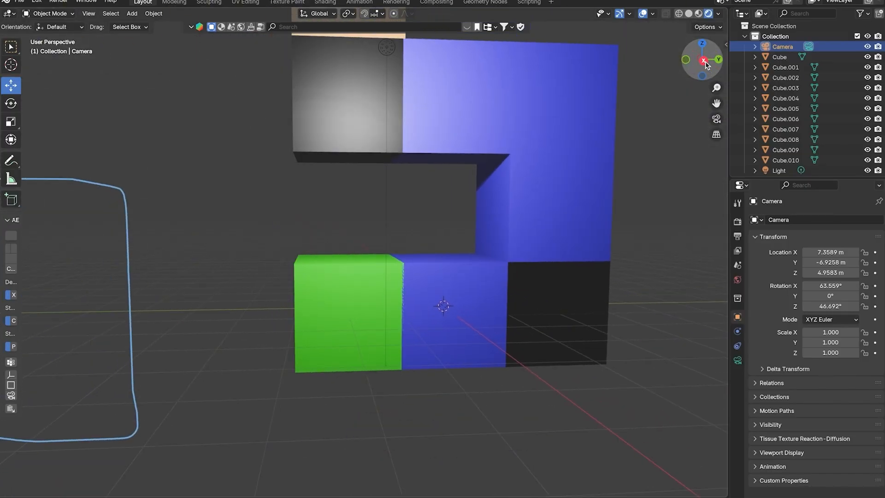
{"action": "left_click_drag", "start_coordinate": [697, 68], "coordinate": [710, 74]}
{"action": "left_click", "coordinate": [716, 119]}
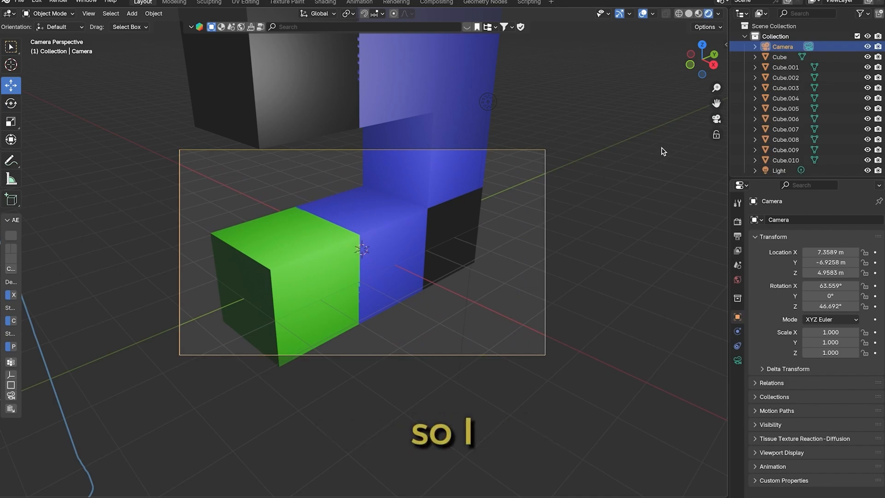
Lock the camera to the view so that navigating the viewport moves the camera
{"action": "key", "text": "n"}
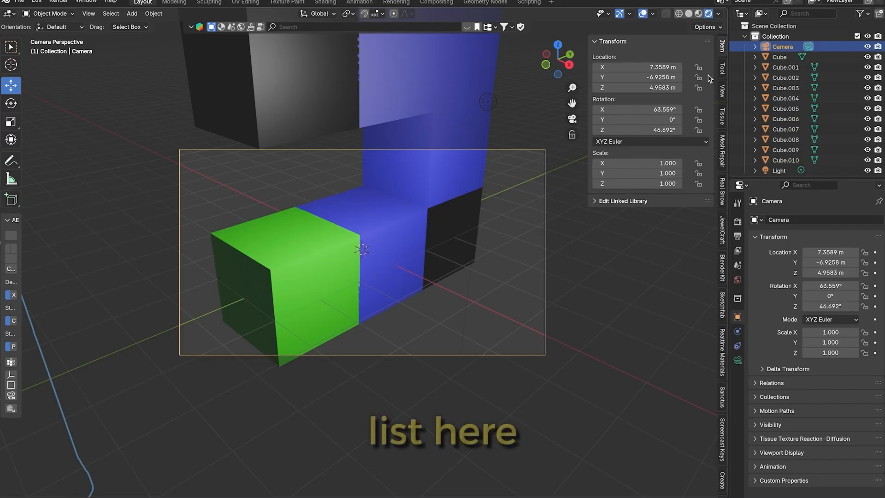
{"action": "left_click", "coordinate": [722, 92]}
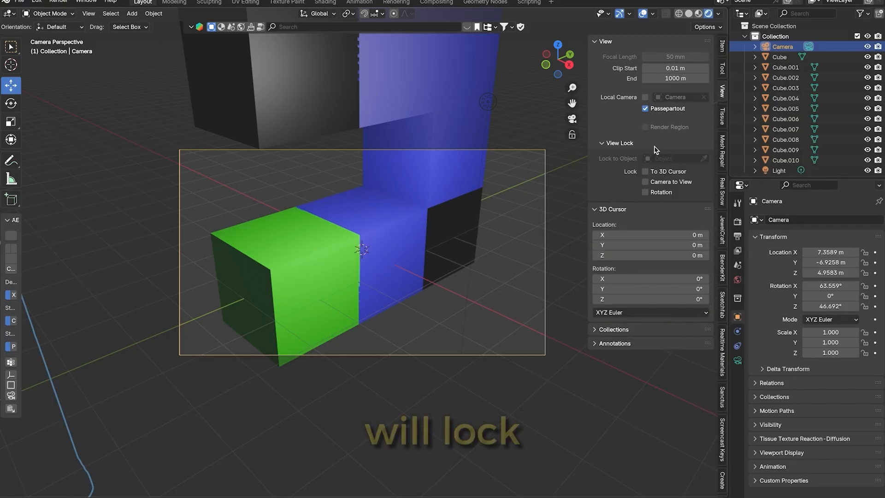
{"action": "left_click", "coordinate": [646, 182]}
{"action": "key", "text": "n"}
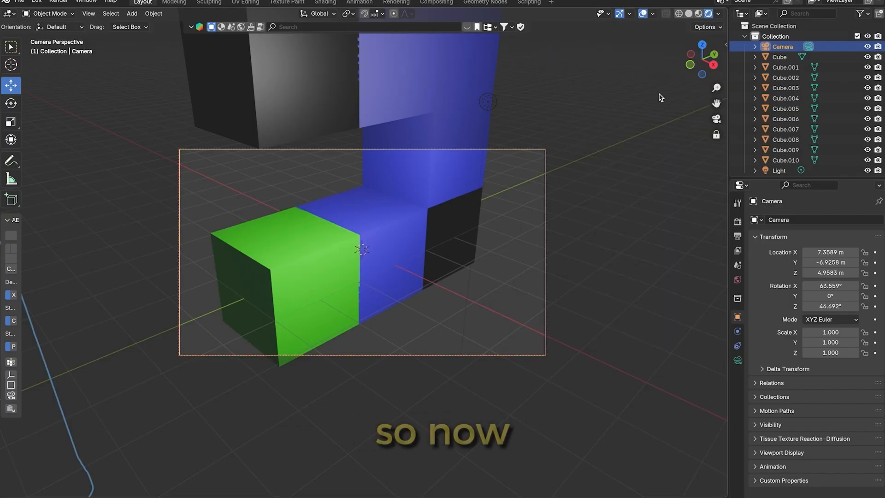
Reframe the camera to face the whole S from the front, at about X 28.7 m, Y 2.9 m, Z 2.5 m
{"action": "middle_click_drag", "start_coordinate": [361, 249], "coordinate": [541, 140]}
{"action": "scroll", "coordinate": [541, 139], "scroll_direction": "down", "scroll_amount": 1}
{"action": "scroll", "coordinate": [618, 122], "scroll_direction": "down", "scroll_amount": 2}
{"action": "left_click_drag", "start_coordinate": [716, 103], "coordinate": [709, 198]}
{"action": "scroll", "coordinate": [551, 135], "scroll_direction": "down", "scroll_amount": 1}
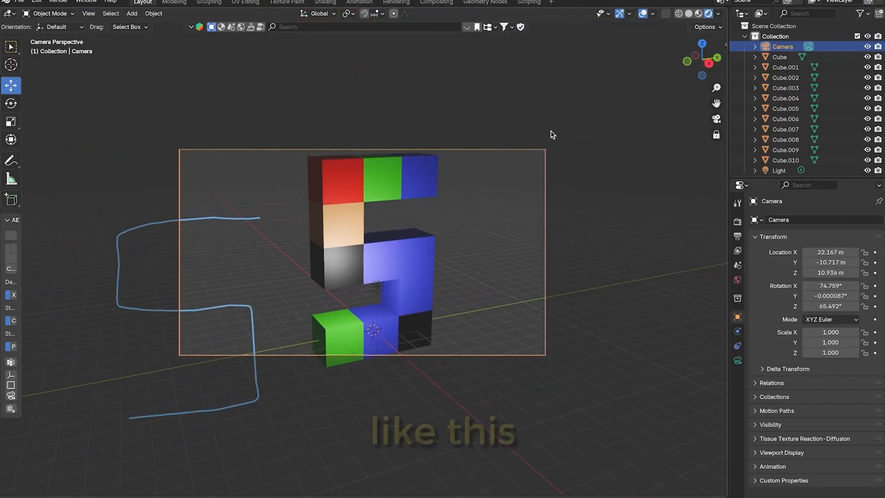
{"action": "left_click_drag", "start_coordinate": [705, 63], "coordinate": [672, 47]}
{"action": "middle_click_drag", "start_coordinate": [465, 189], "coordinate": [462, 192]}
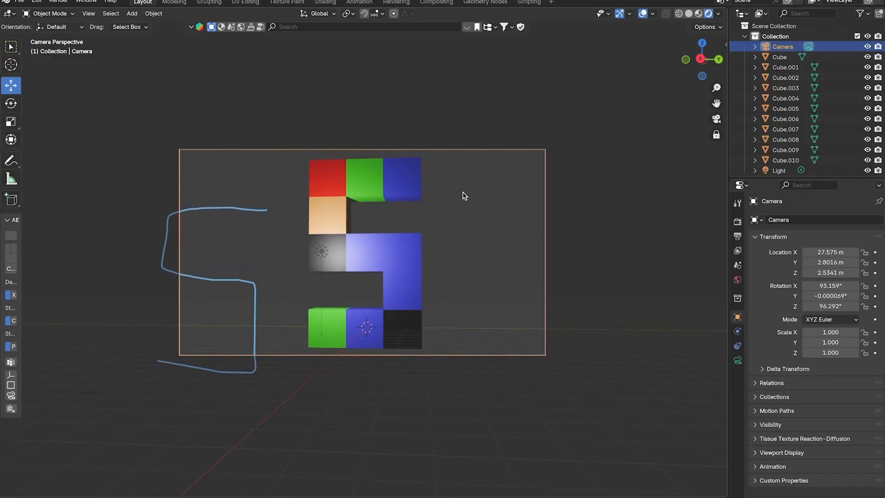
{"action": "scroll", "coordinate": [464, 196], "scroll_direction": "down", "scroll_amount": 1}
{"action": "left_click_drag", "start_coordinate": [702, 60], "coordinate": [703, 58]}
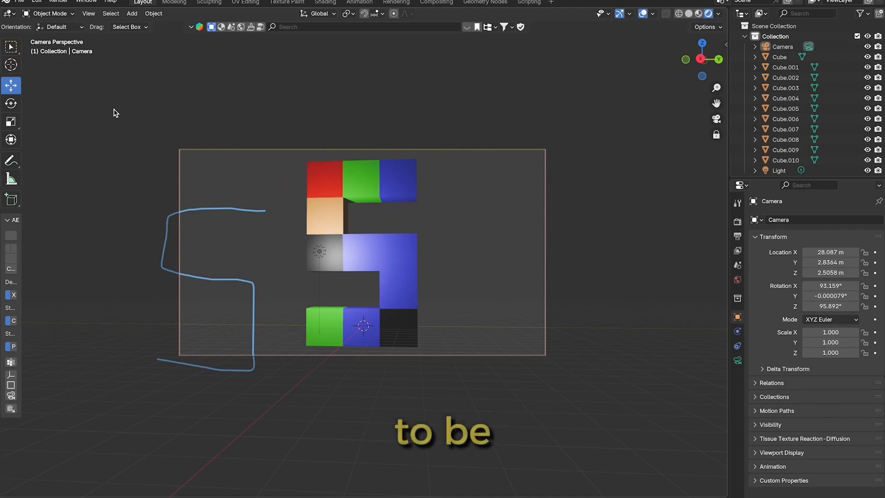
{"action": "scroll", "coordinate": [175, 386], "scroll_direction": "down", "scroll_amount": 1}
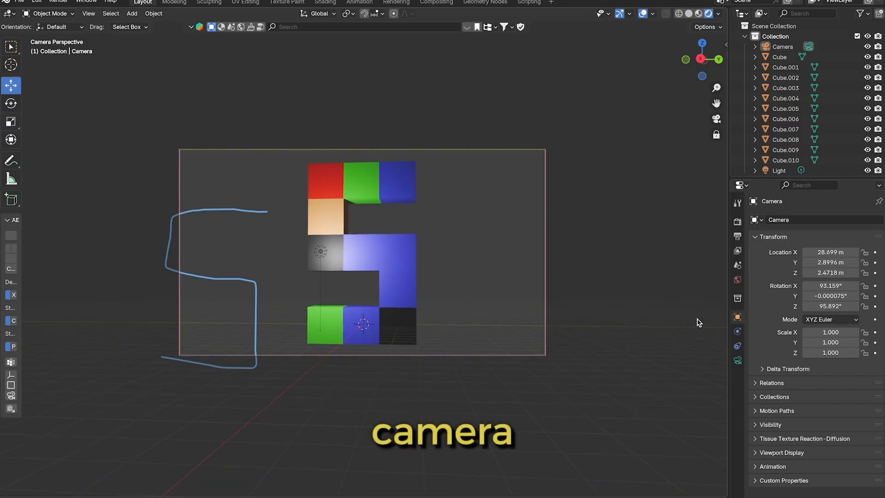
Compare the camera's lens properties with the object data properties of the blue cube at the end of the top row
{"action": "left_click", "coordinate": [545, 295]}
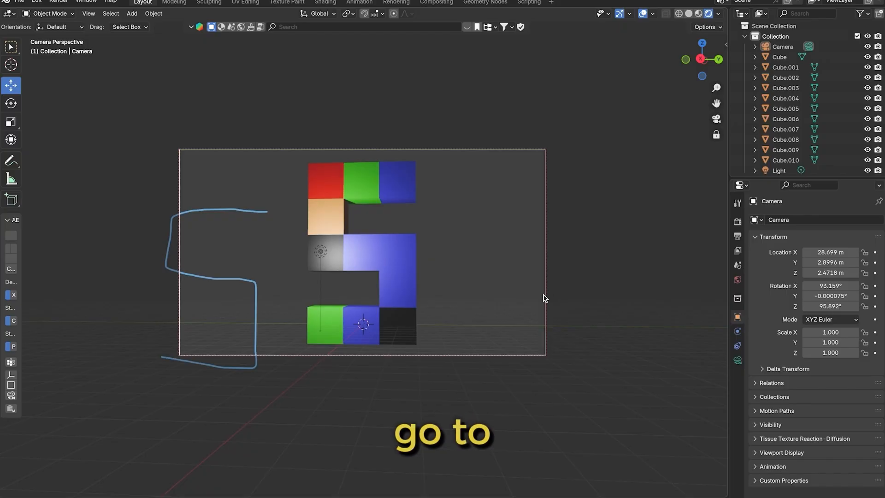
{"action": "left_click", "coordinate": [737, 362]}
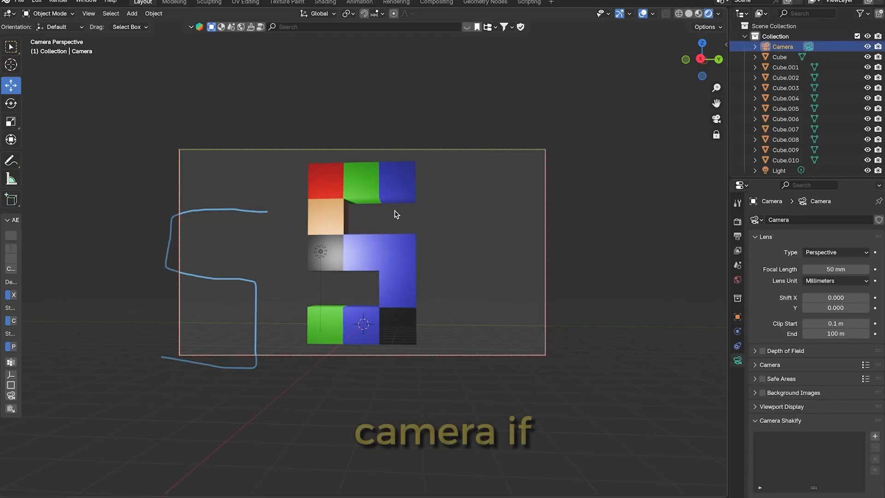
{"action": "left_click", "coordinate": [396, 190]}
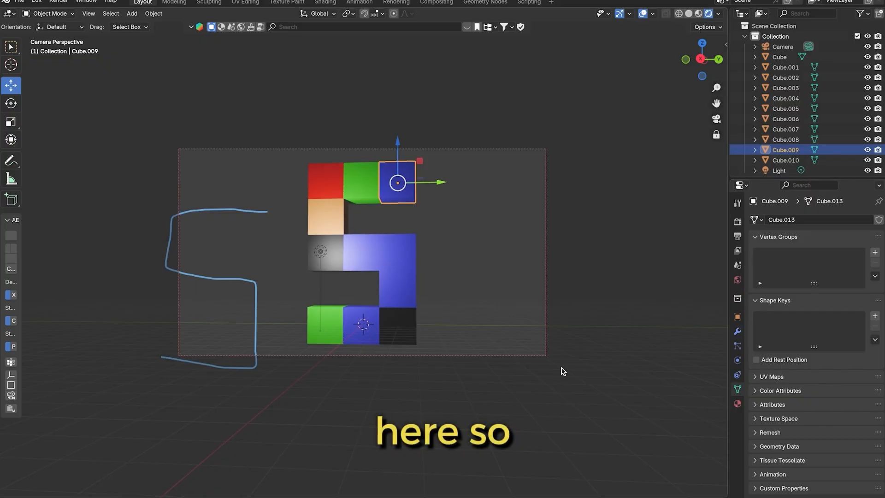
Select the camera and raise its passepartout opacity to 1.000 so the area outside the frame is fully darkened
{"action": "left_click", "coordinate": [546, 358]}
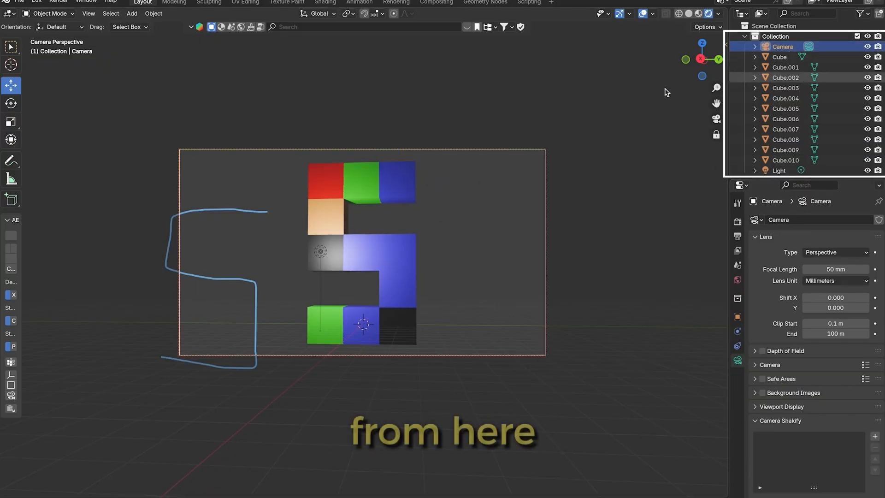
{"action": "left_click", "coordinate": [570, 120]}
{"action": "left_click", "coordinate": [783, 46]}
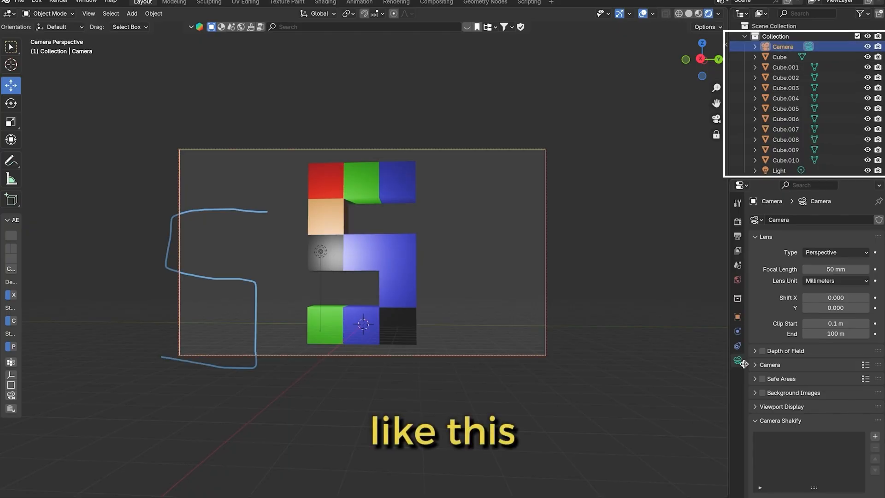
{"action": "left_click", "coordinate": [758, 407]}
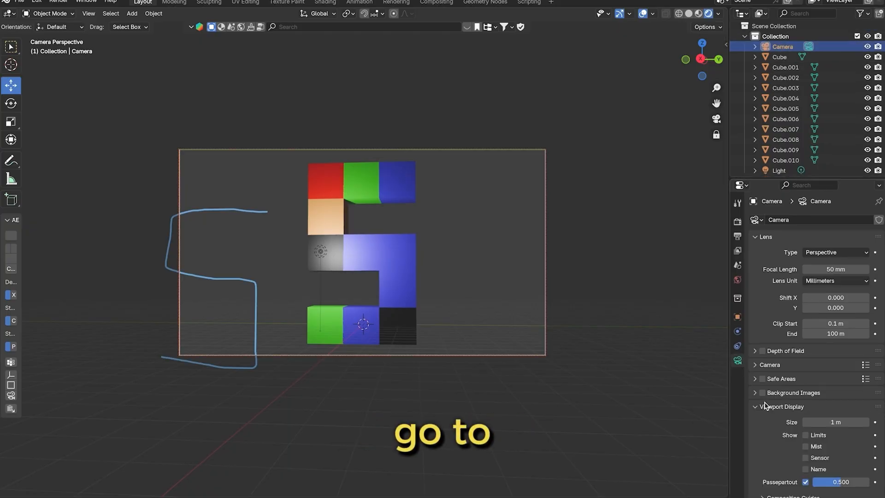
{"action": "scroll", "coordinate": [772, 405], "scroll_direction": "down", "scroll_amount": 3}
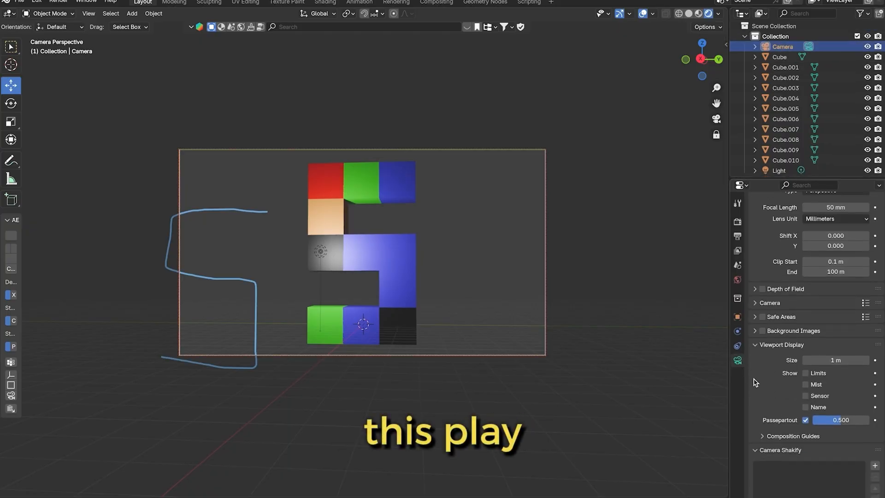
{"action": "scroll", "coordinate": [759, 380], "scroll_direction": "down", "scroll_amount": 2}
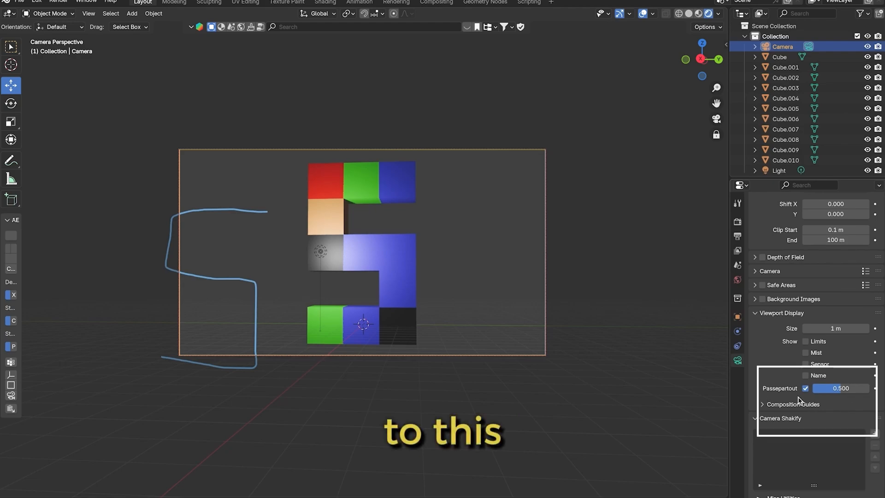
{"action": "left_click_drag", "start_coordinate": [843, 391], "coordinate": [869, 391]}
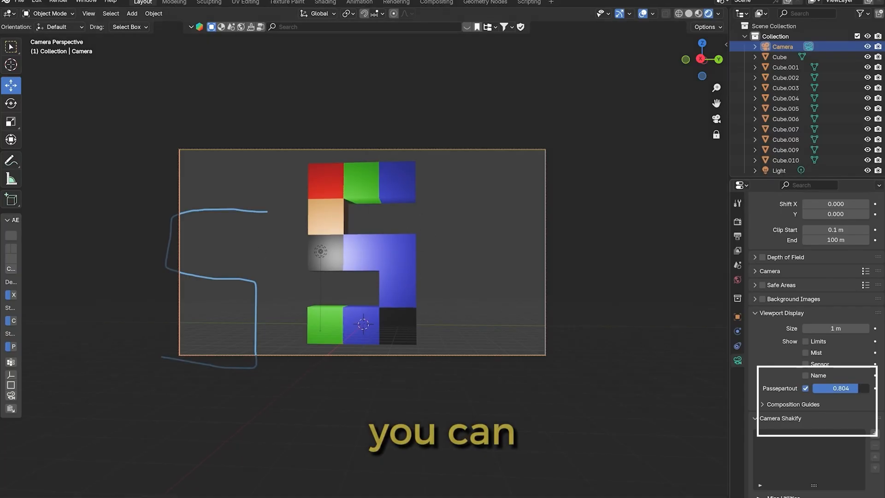
{"action": "mouse_move", "coordinate": [859, 391]}
{"action": "left_mouse_down"}
{"action": "mouse_move", "coordinate": [804, 390]}
{"action": "mouse_move", "coordinate": [866, 391]}
{"action": "left_mouse_up"}
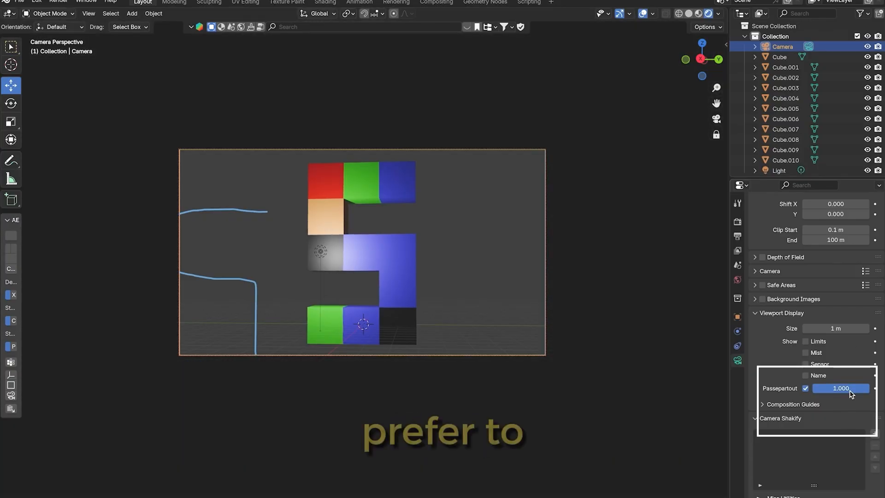
Switch out of the camera view and back, and render the framed S as a still image
{"action": "left_click", "coordinate": [716, 119]}
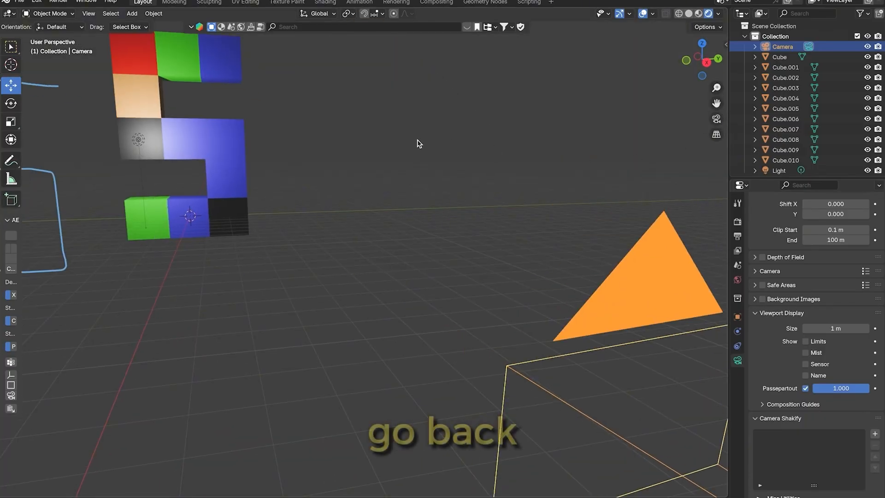
{"action": "left_click", "coordinate": [717, 119]}
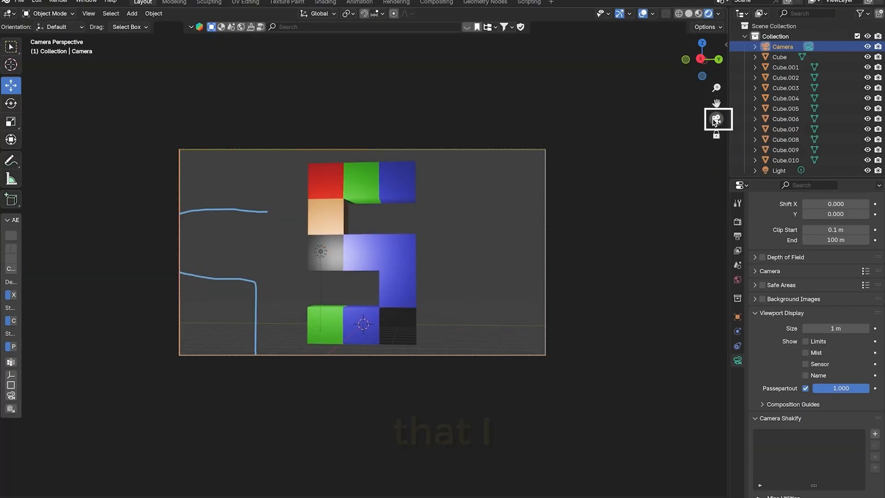
{"action": "left_click", "coordinate": [59, 2]}
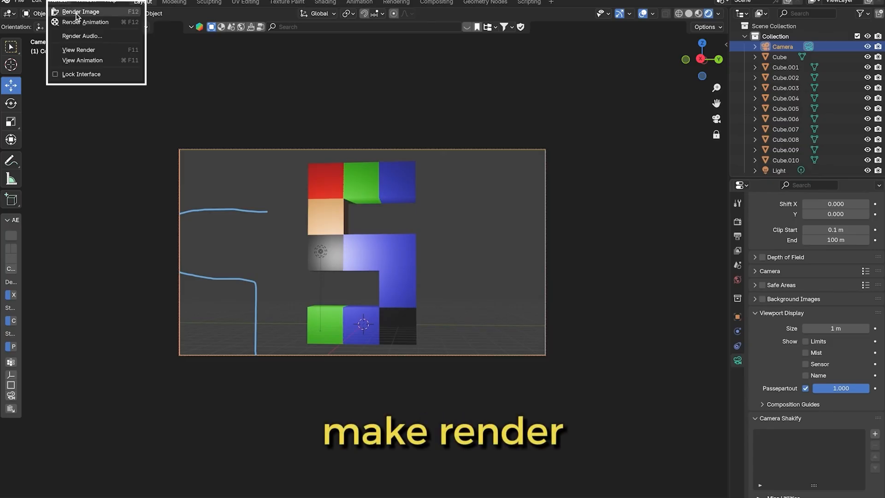
{"action": "left_click", "coordinate": [69, 10]}
{"action": "scroll", "coordinate": [275, 206], "scroll_direction": "down", "scroll_amount": 2}
{"action": "scroll", "coordinate": [276, 206], "scroll_direction": "up", "scroll_amount": 1}
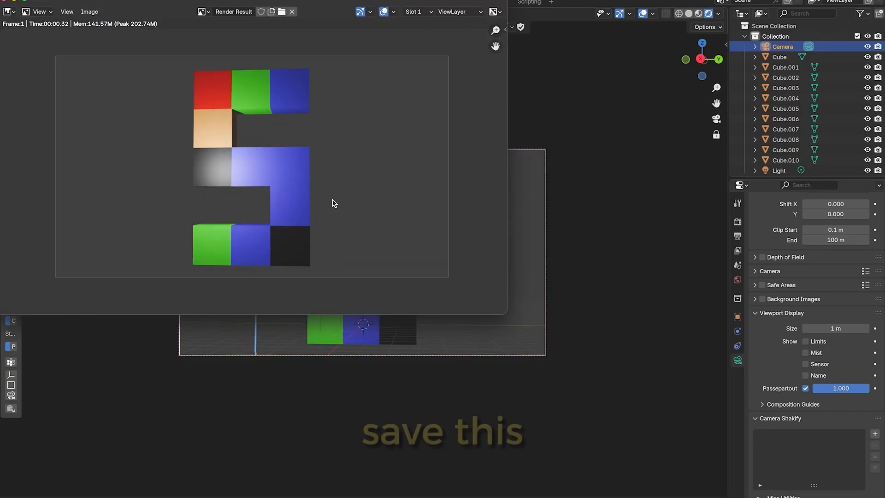
Start saving the rendered image as a new file and browse the home folder for a save location
{"action": "left_click", "coordinate": [89, 11]}
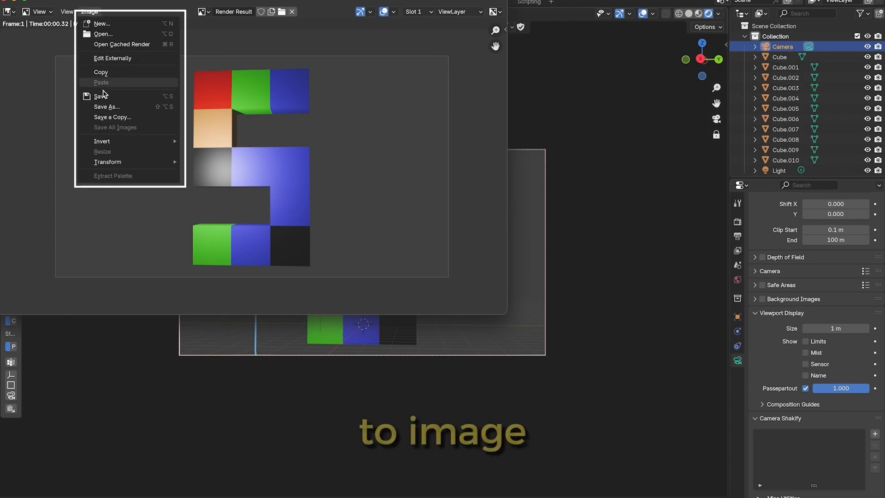
{"action": "left_click", "coordinate": [112, 109]}
{"action": "scroll", "coordinate": [246, 154], "scroll_direction": "down", "scroll_amount": 2}
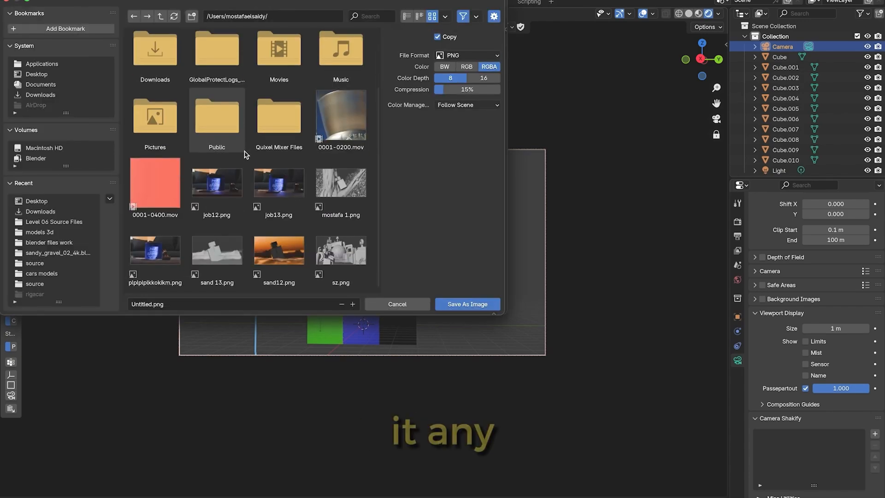